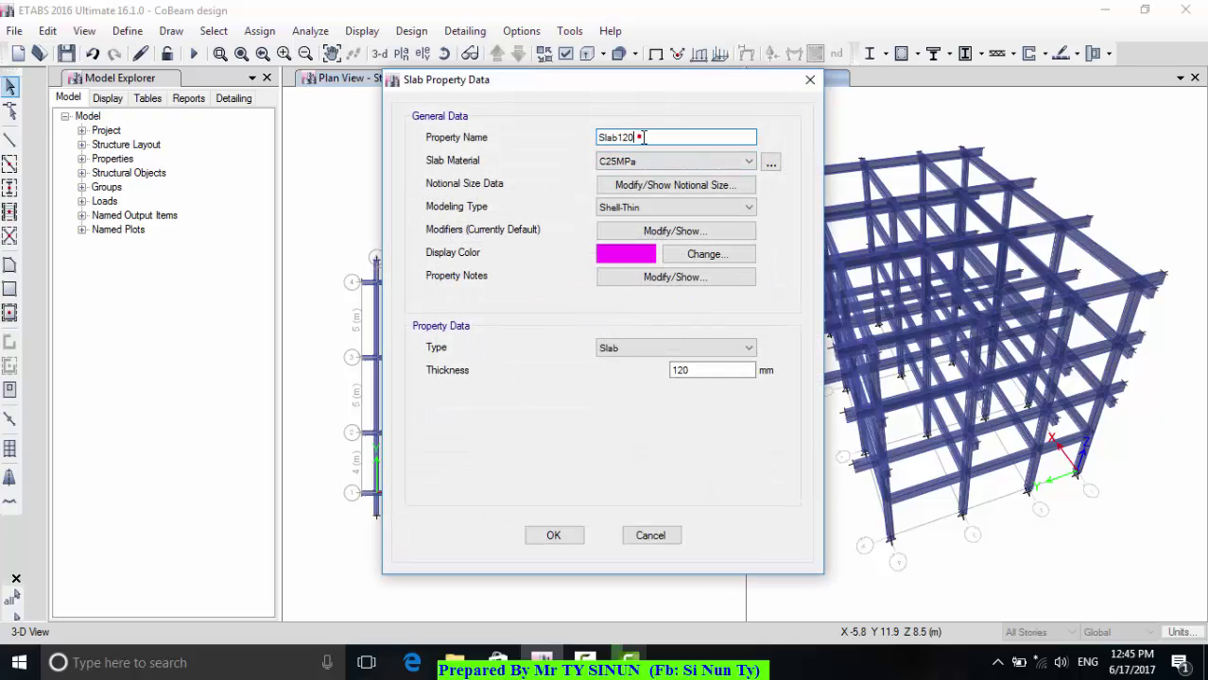
- Set the Slab120 property to modeling type Shell-Thin and type Slab, and accept the slab properties
{"action": "left_click", "coordinate": [699, 147]}
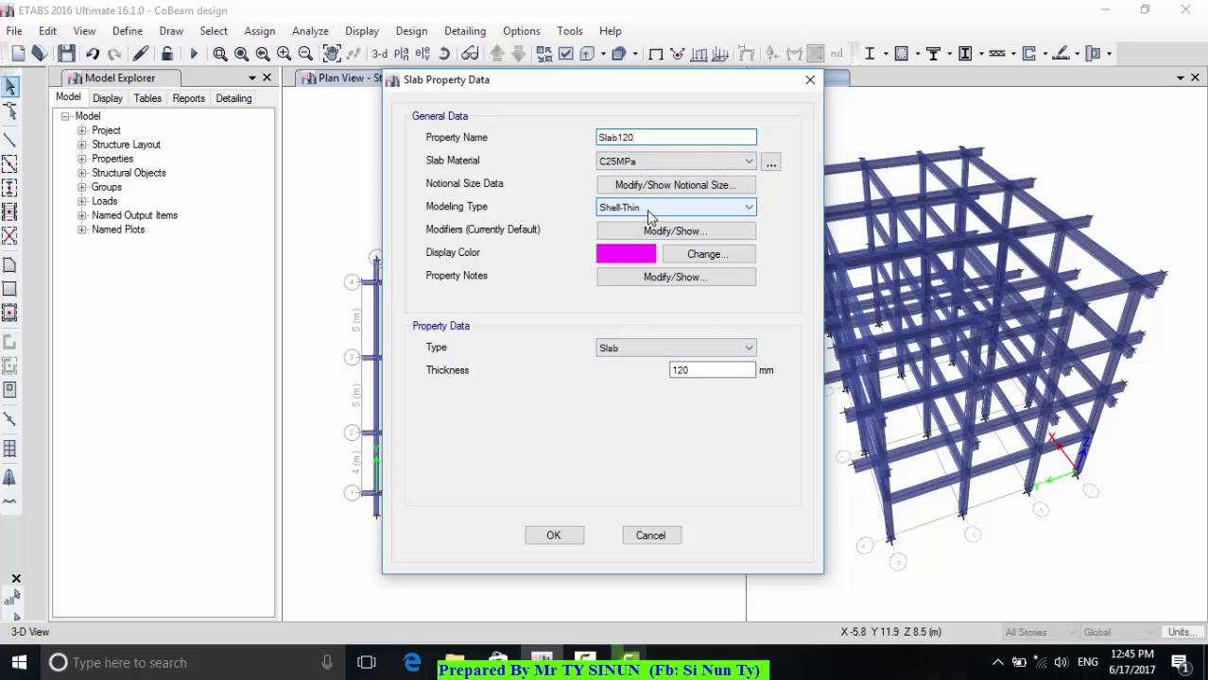
{"action": "left_click", "coordinate": [650, 209]}
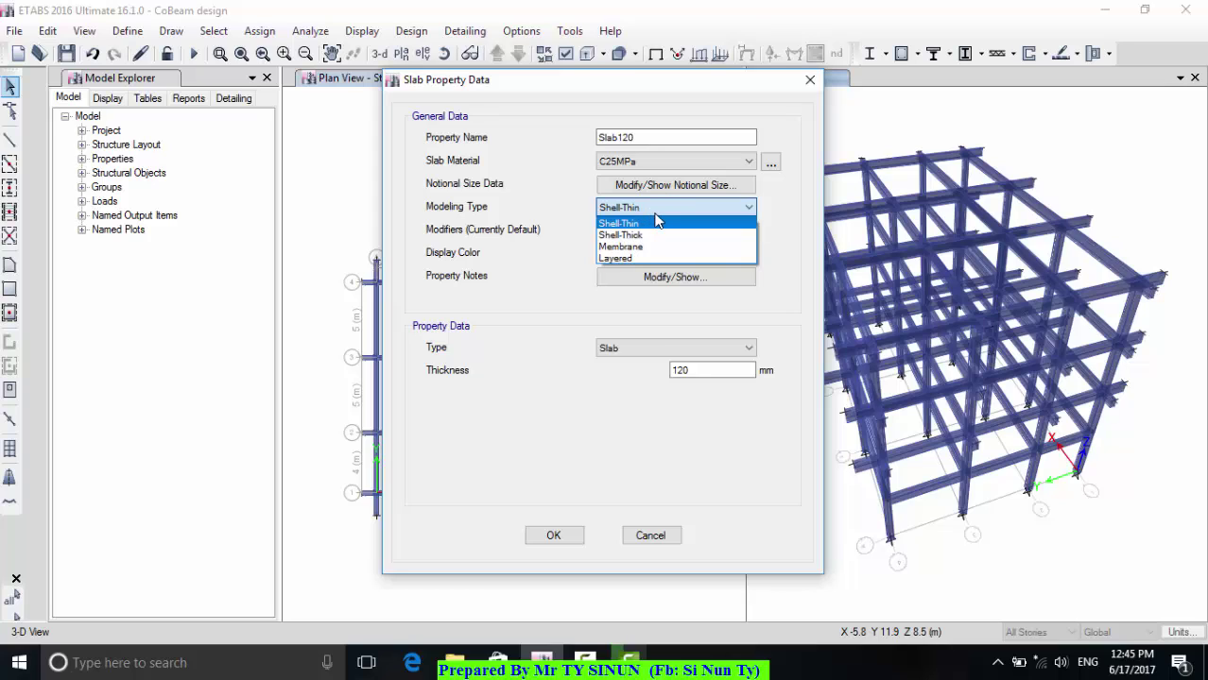
{"action": "left_click", "coordinate": [658, 222]}
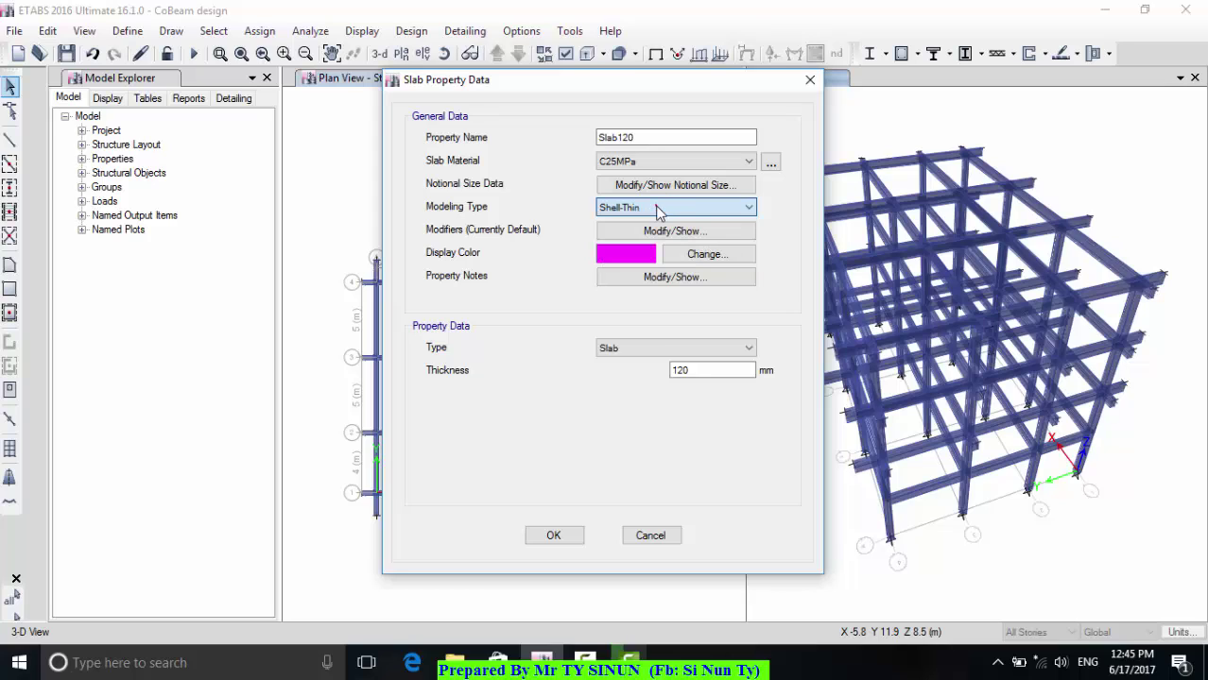
{"action": "left_click", "coordinate": [659, 349]}
{"action": "left_click", "coordinate": [659, 364]}
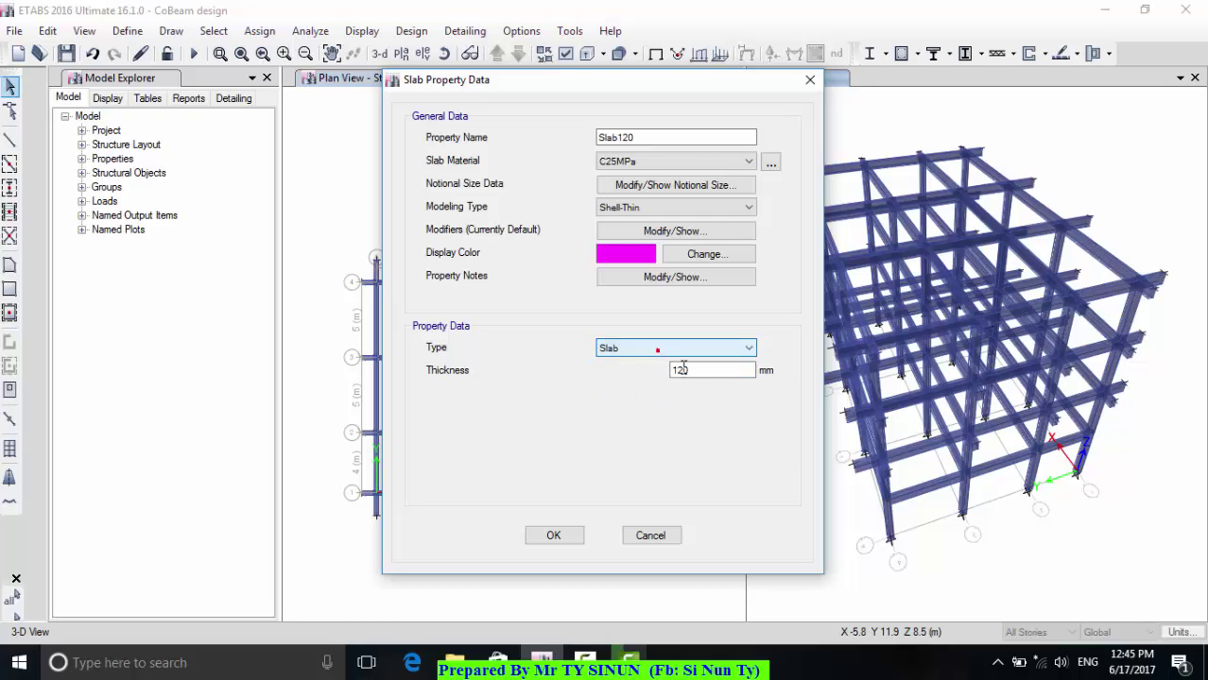
{"action": "left_click", "coordinate": [537, 536]}
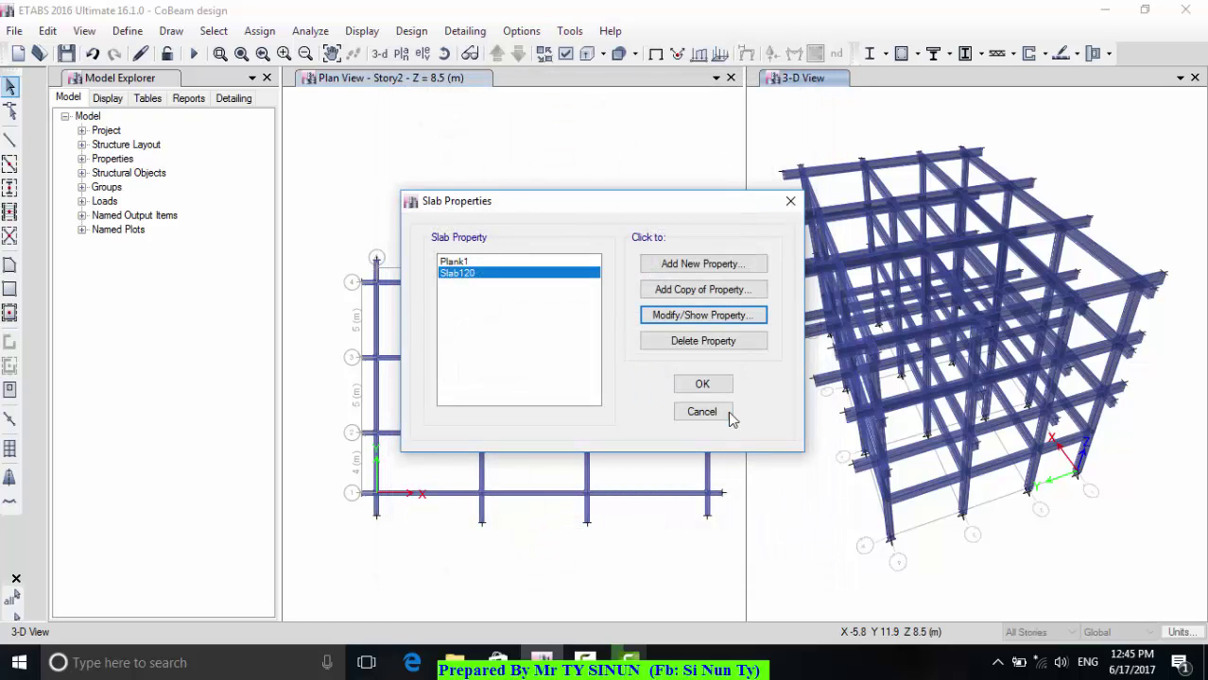
{"action": "left_click", "coordinate": [702, 383]}
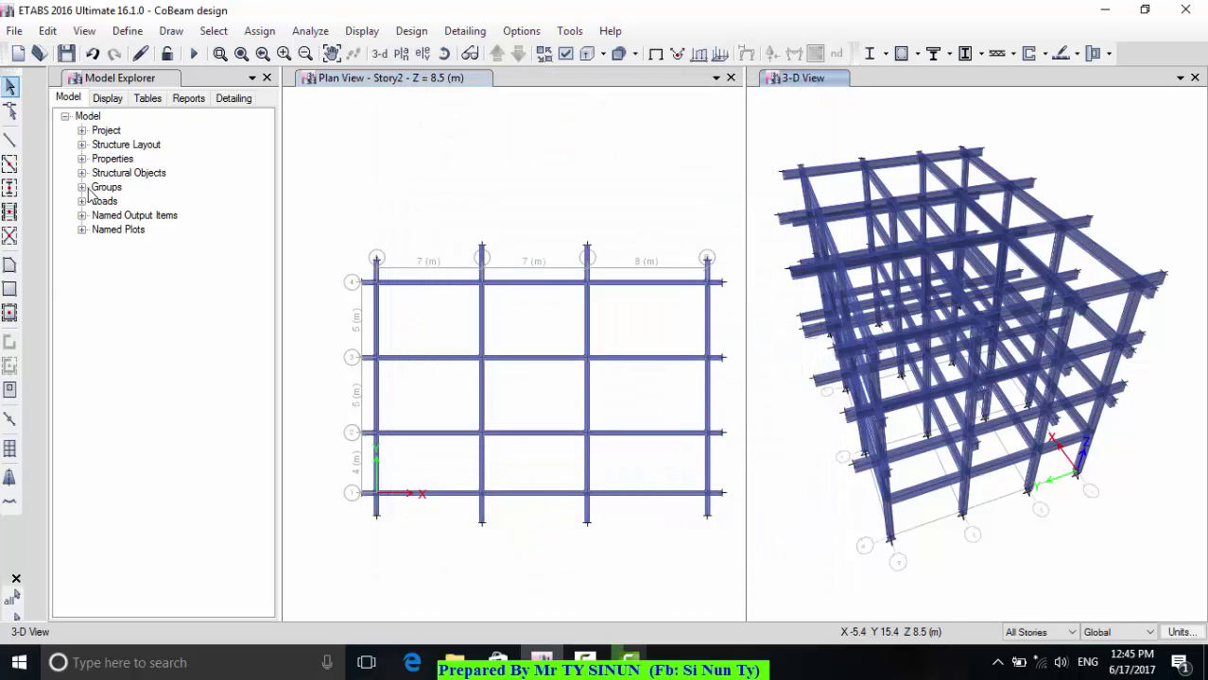
- Draw a Slab120 floor polygon through the four outer grid corners of the Story2 plan, starting at grid point A4
{"action": "left_click", "coordinate": [9, 268]}
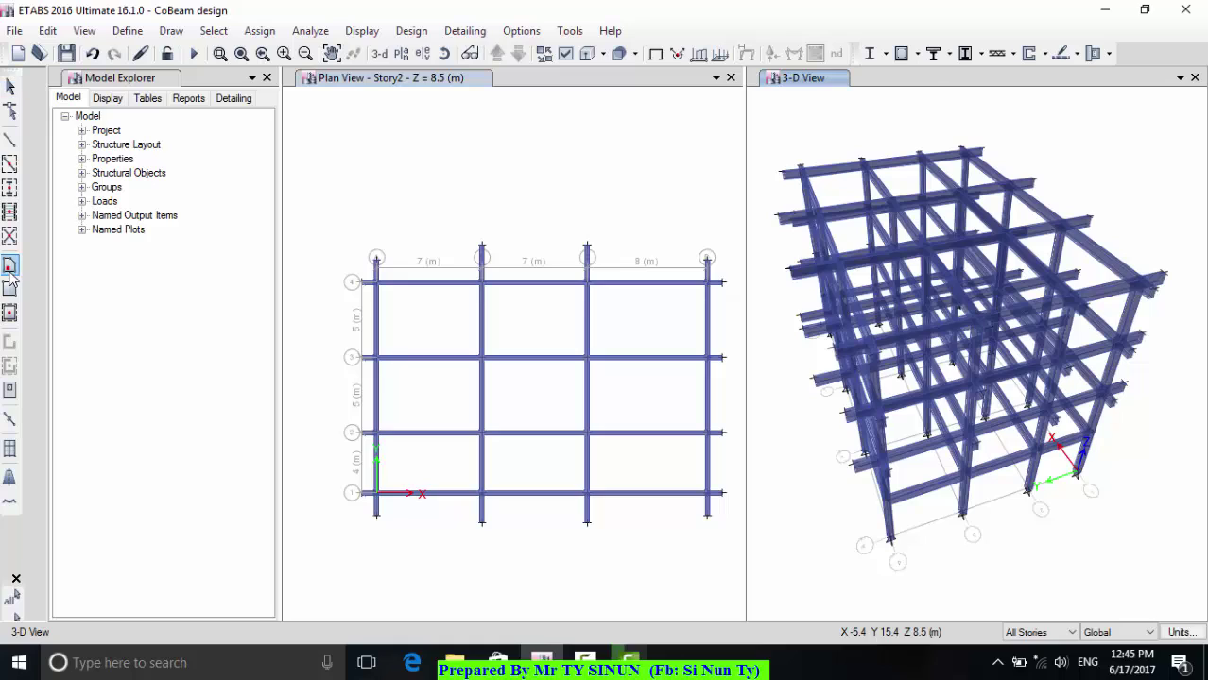
{"action": "left_click", "coordinate": [376, 283]}
{"action": "left_click", "coordinate": [707, 283]}
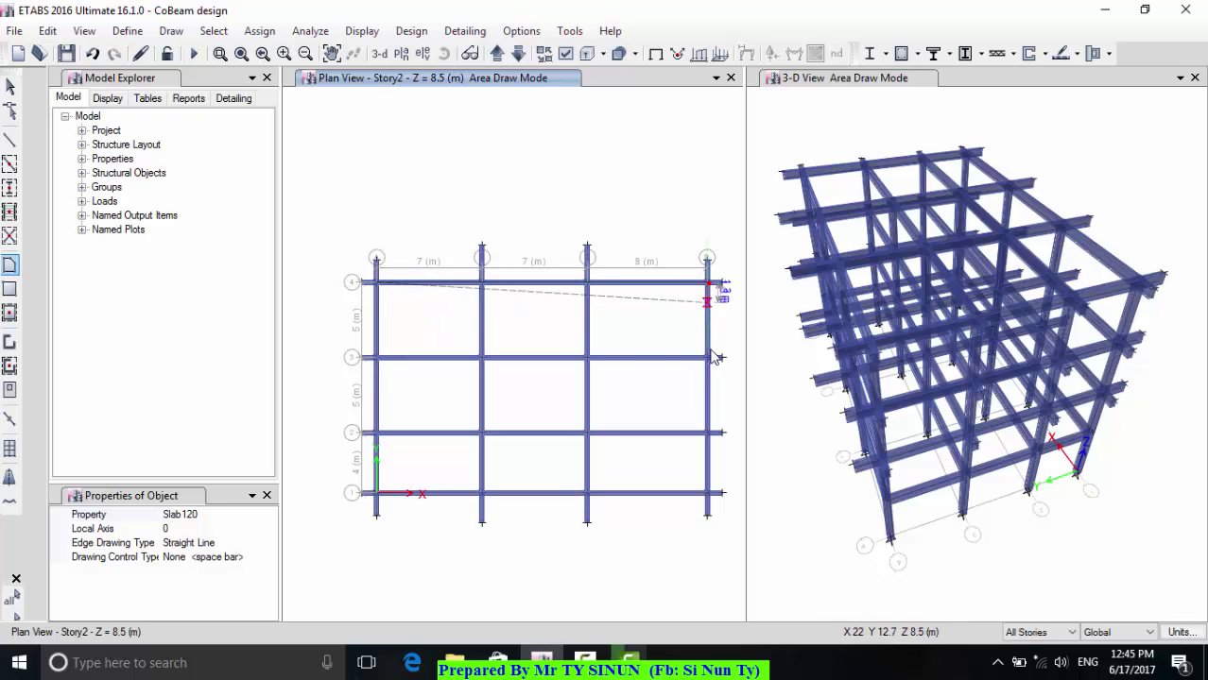
{"action": "key", "text": "Escape"}
{"action": "left_click", "coordinate": [670, 499]}
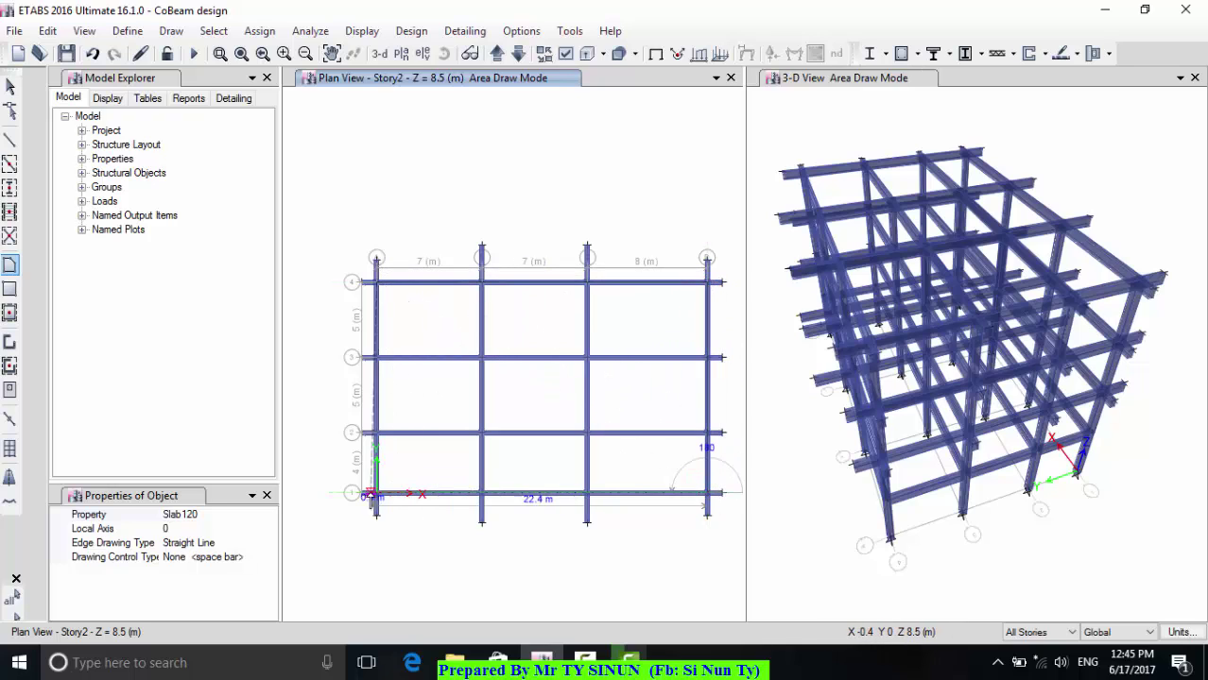
{"action": "left_click", "coordinate": [376, 492]}
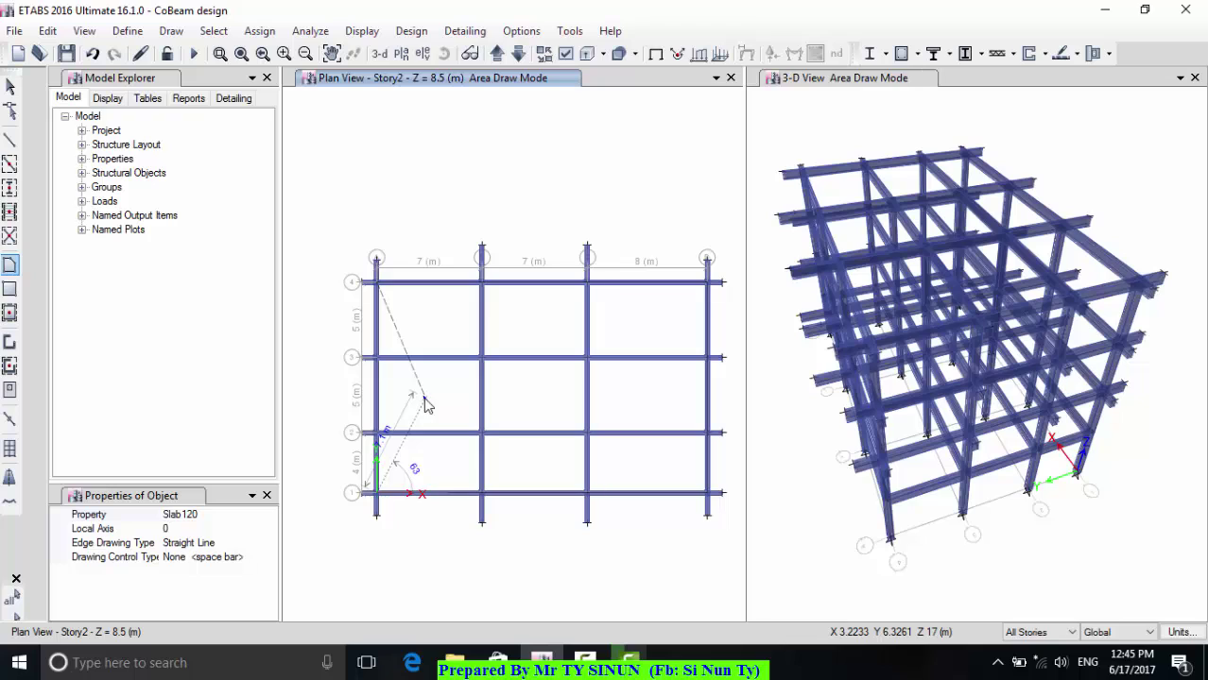
{"action": "key", "text": "Return"}
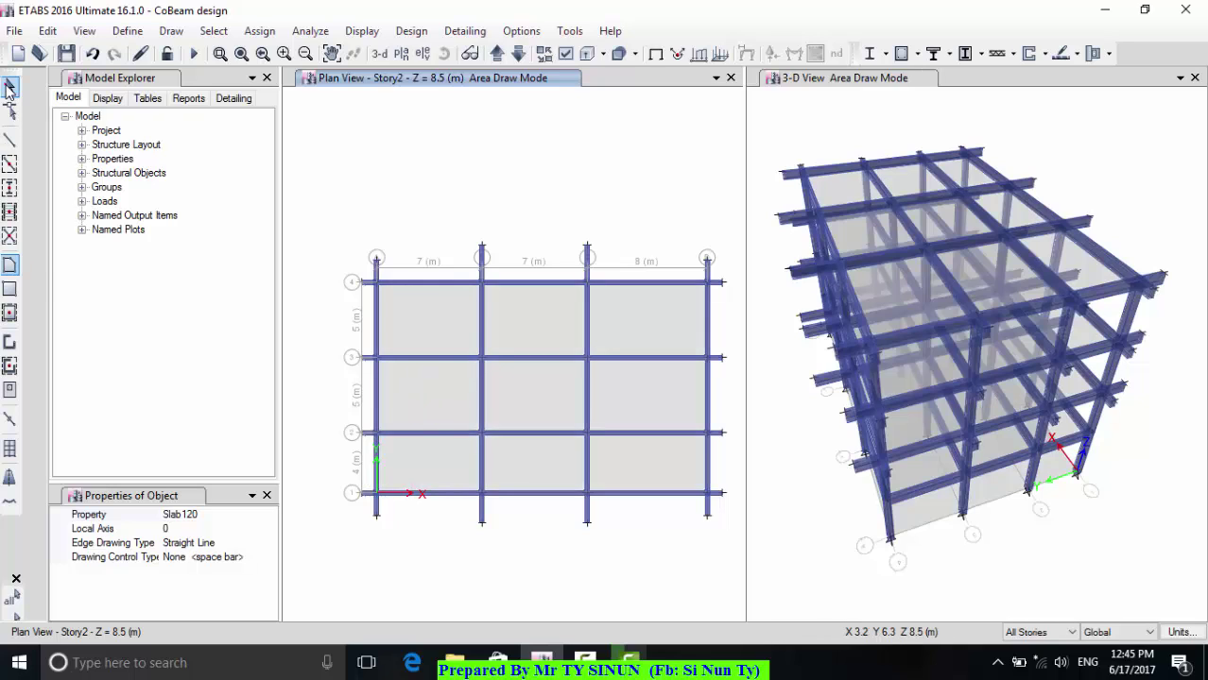
- Select and delete the polygon slab covering the floor plan
{"action": "left_click", "coordinate": [8, 88]}
{"action": "left_click", "coordinate": [417, 323]}
{"action": "key", "text": "Delete"}
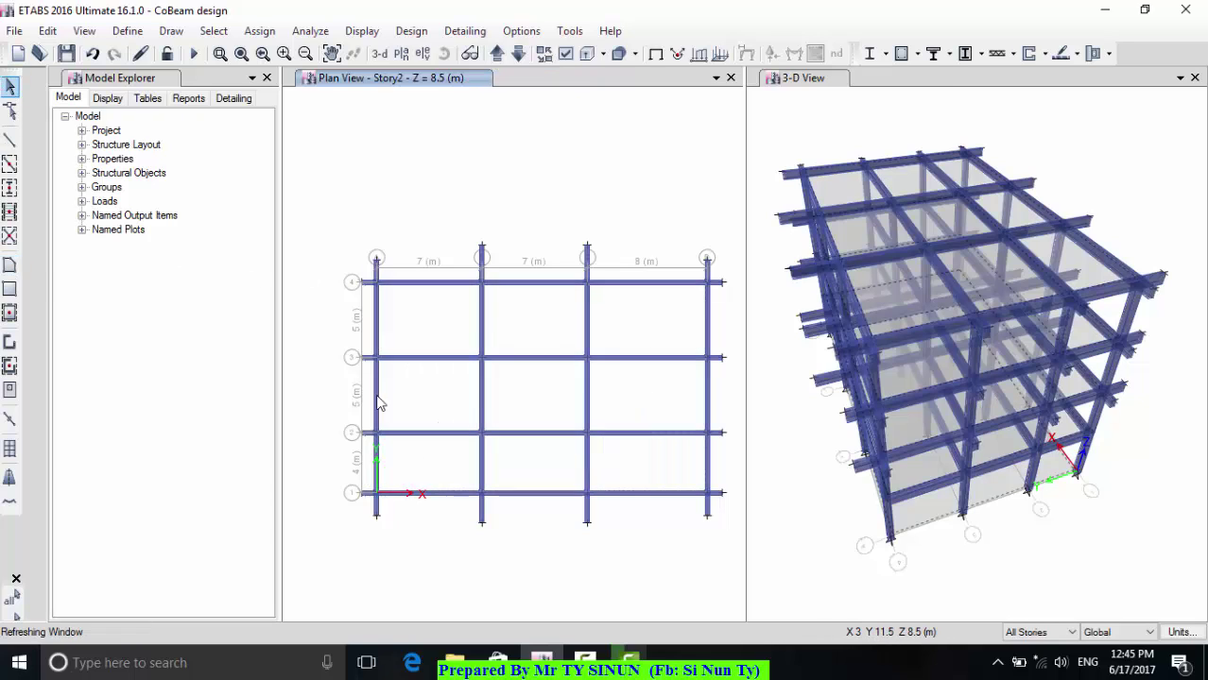
- Draw a rectangular Slab120 floor from grid point A4 to the opposite grid corner at X 22, Y 0
{"action": "left_click", "coordinate": [9, 289]}
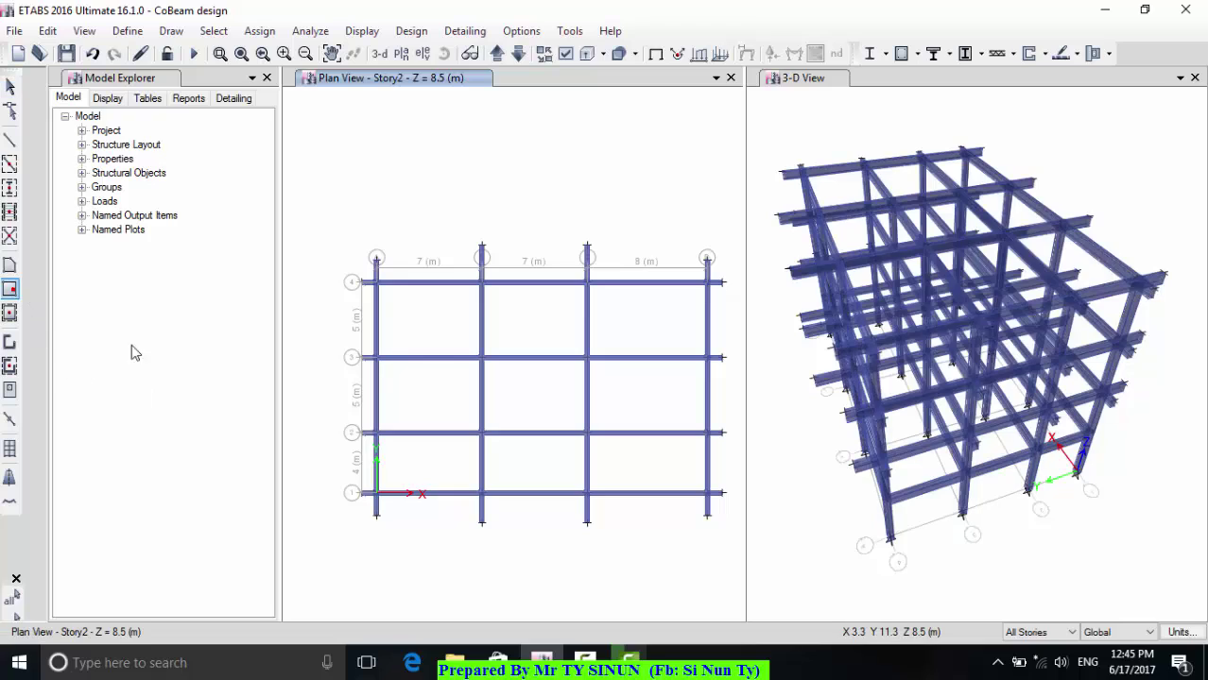
{"action": "left_click", "coordinate": [376, 282]}
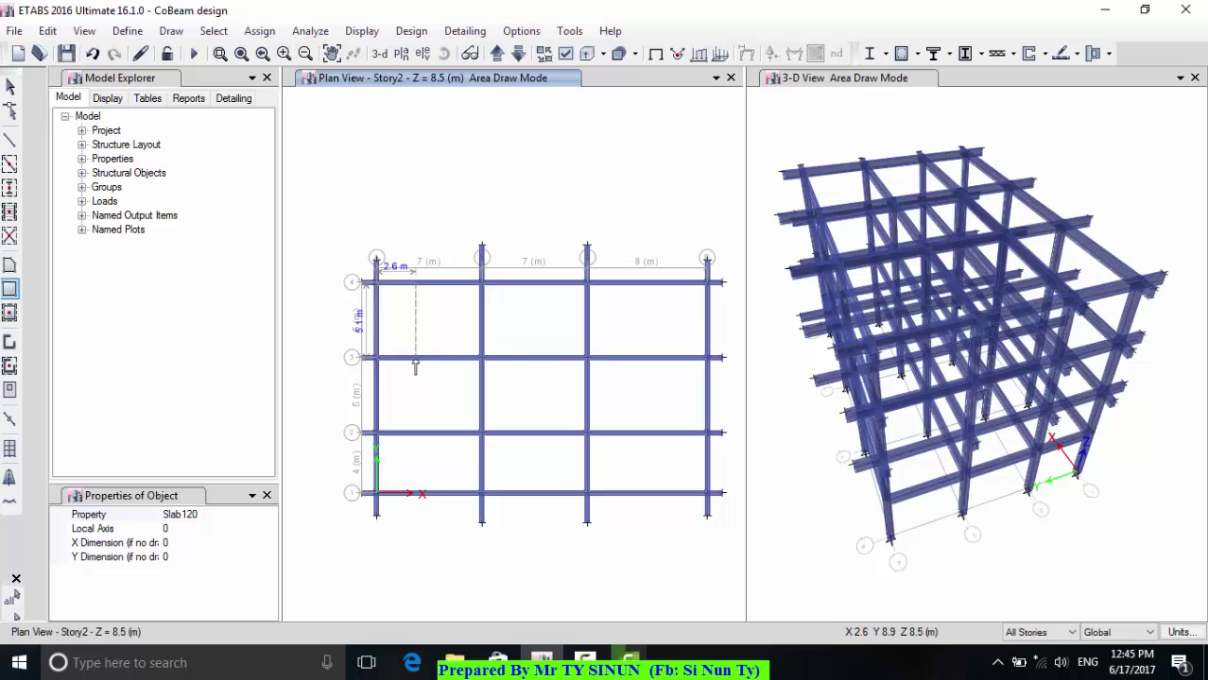
{"action": "left_click", "coordinate": [707, 493]}
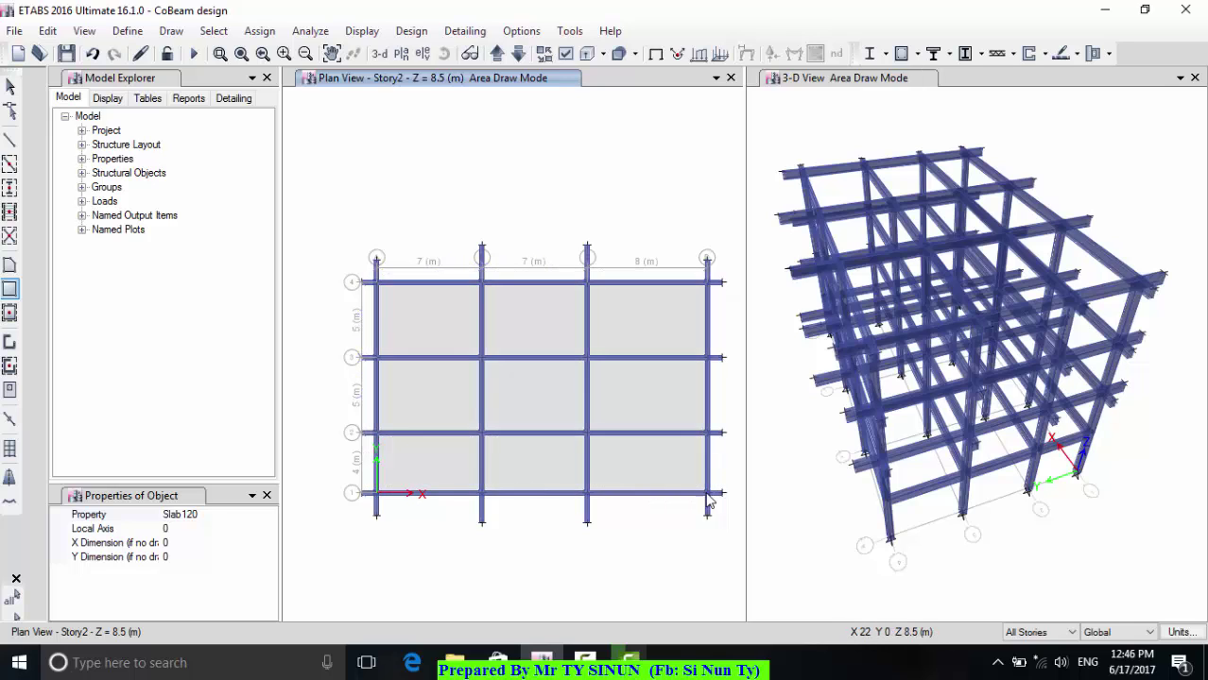
- Select and delete the rectangular slab covering the floor plan
{"action": "left_click", "coordinate": [9, 88]}
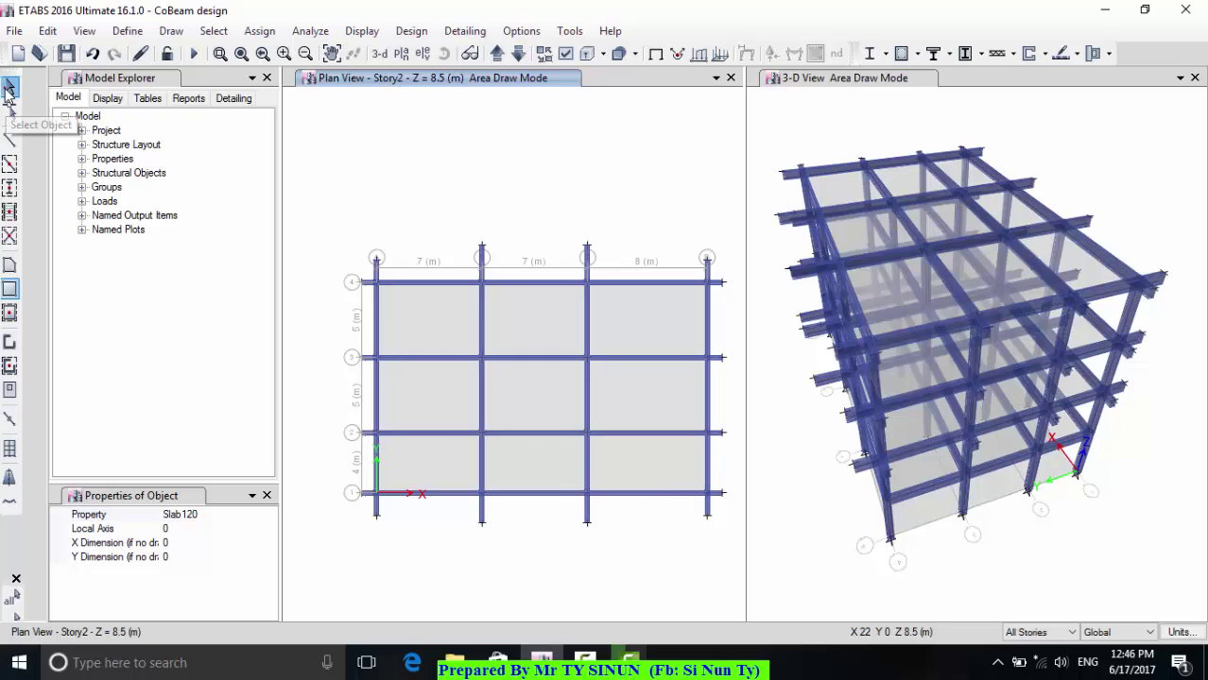
{"action": "left_click", "coordinate": [532, 397]}
{"action": "key", "text": "Delete"}
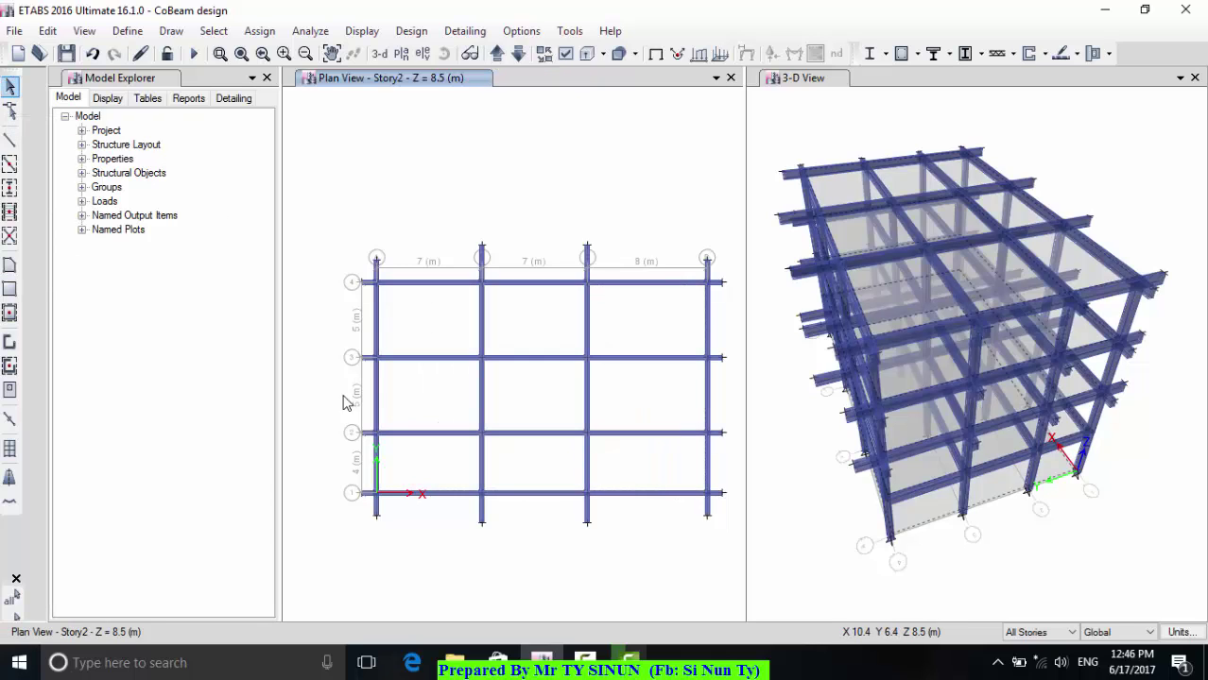
- Quick-draw Slab120 panels in individual grid bays of the plan, leaving the top-left and bottom-middle bays empty
{"action": "left_click", "coordinate": [11, 315]}
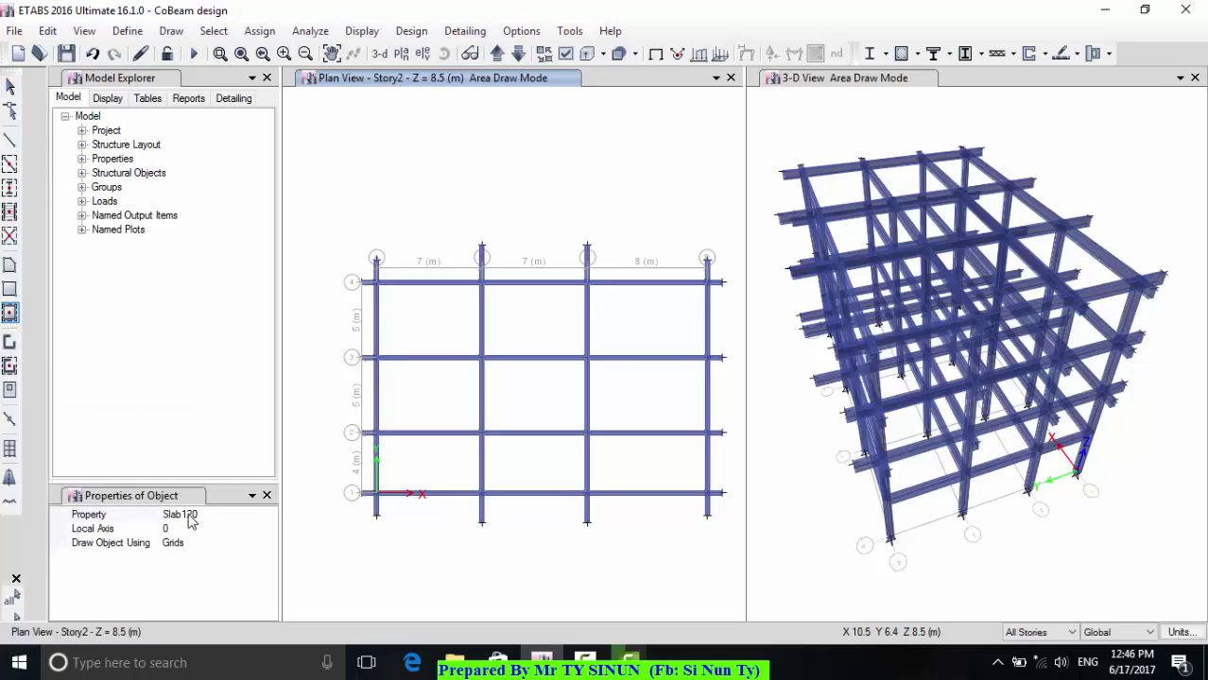
{"action": "left_click", "coordinate": [193, 515]}
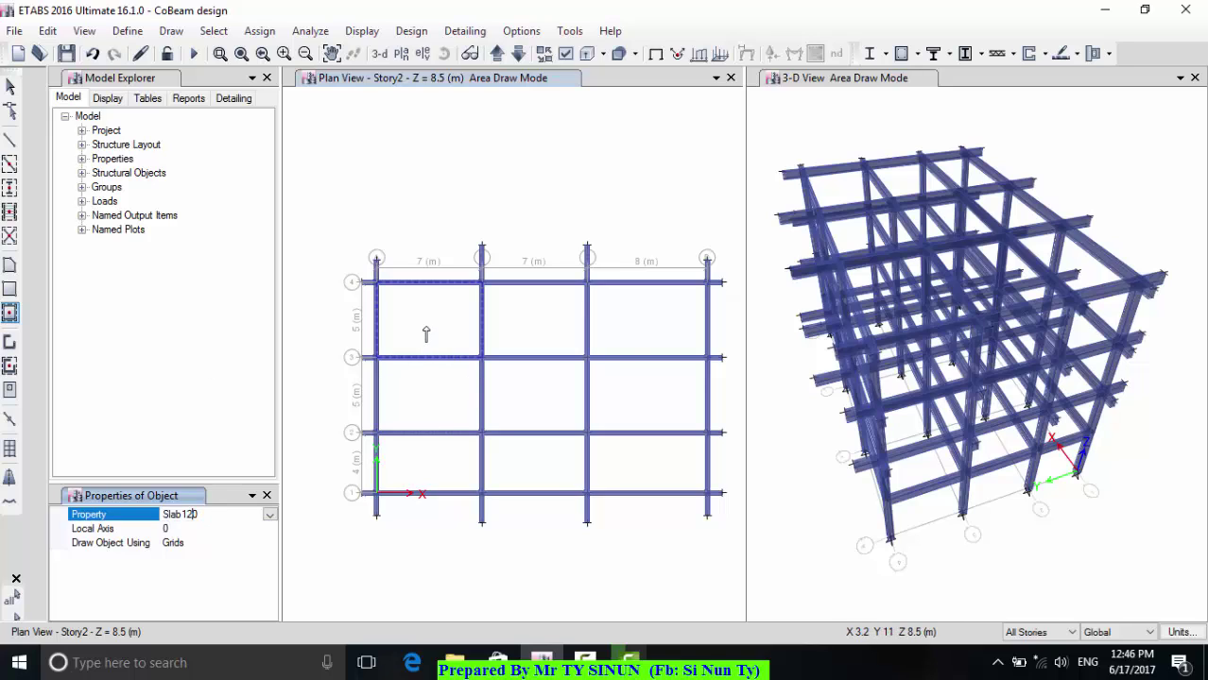
{"action": "left_click", "coordinate": [544, 322]}
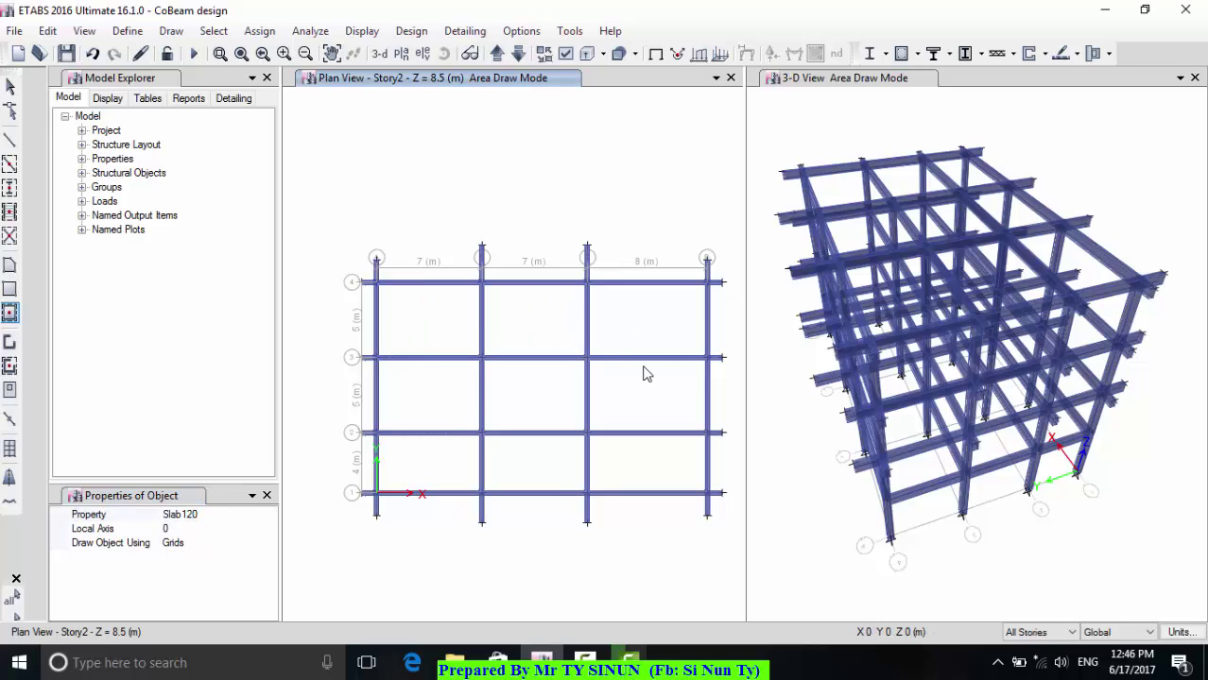
{"action": "left_click", "coordinate": [661, 333]}
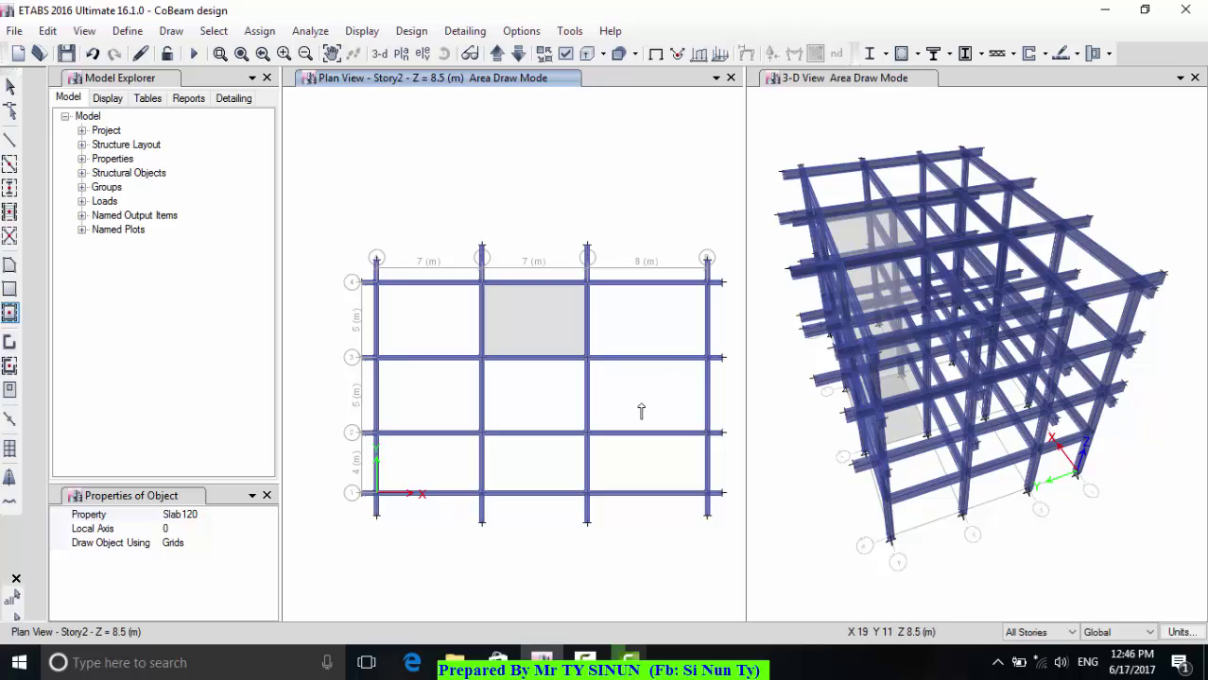
{"action": "left_click", "coordinate": [531, 404]}
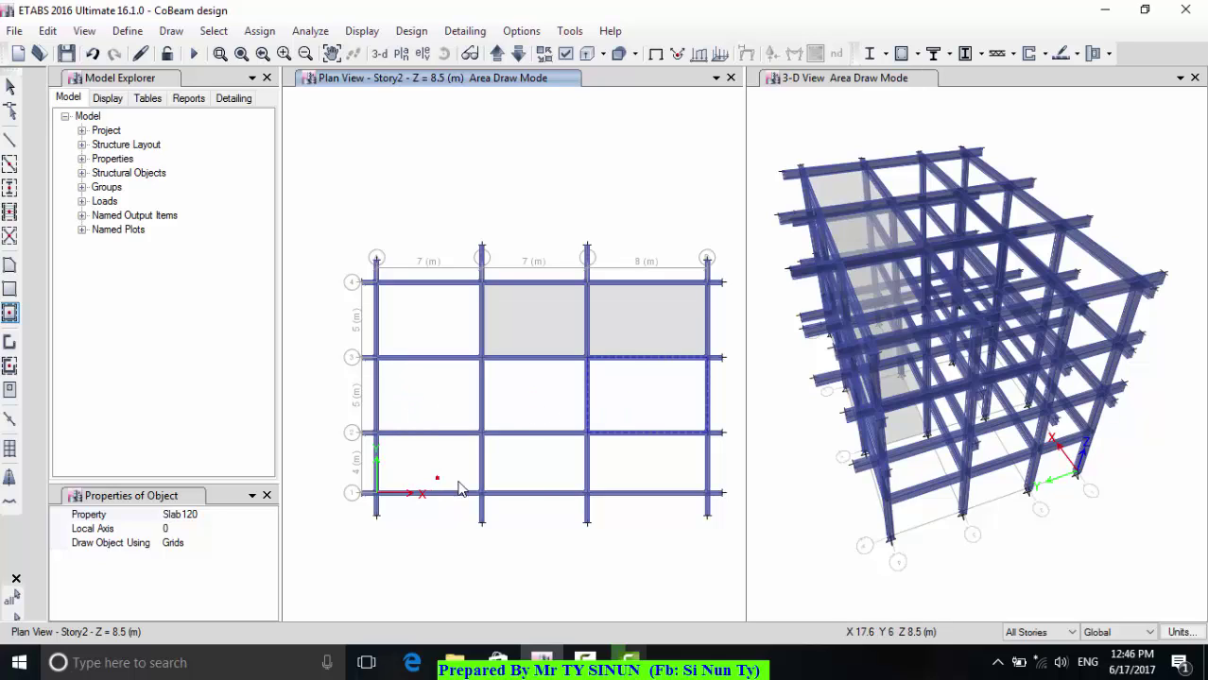
{"action": "left_click", "coordinate": [643, 461]}
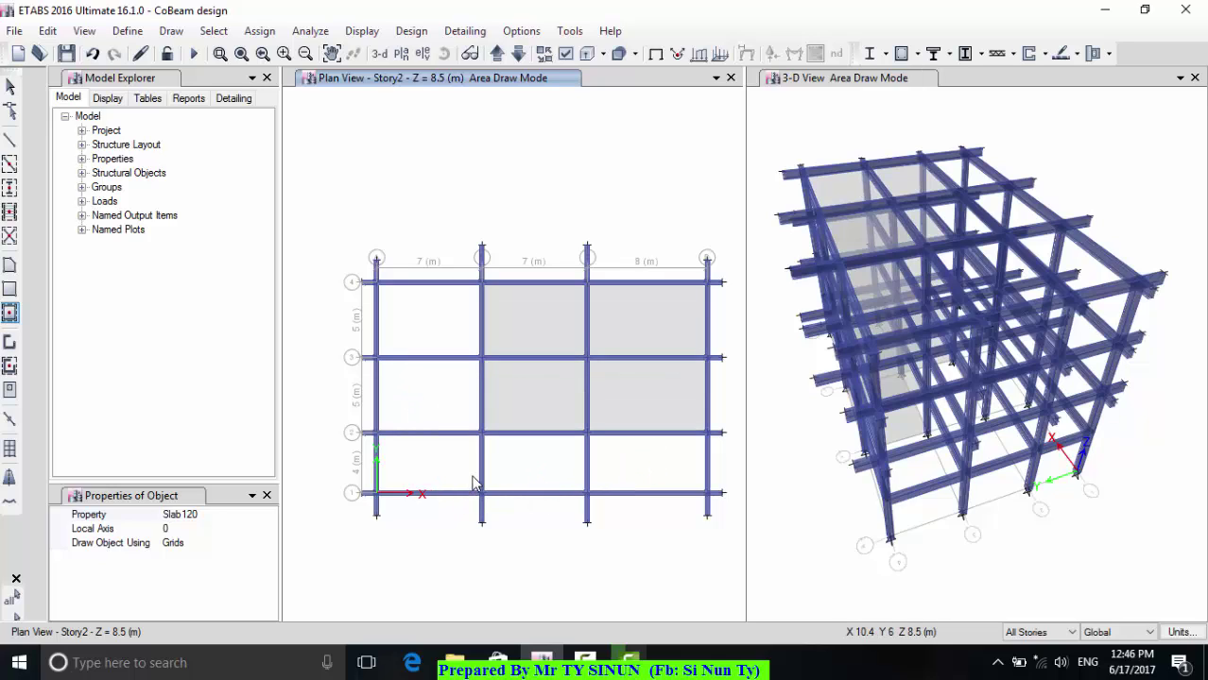
{"action": "left_click", "coordinate": [473, 484]}
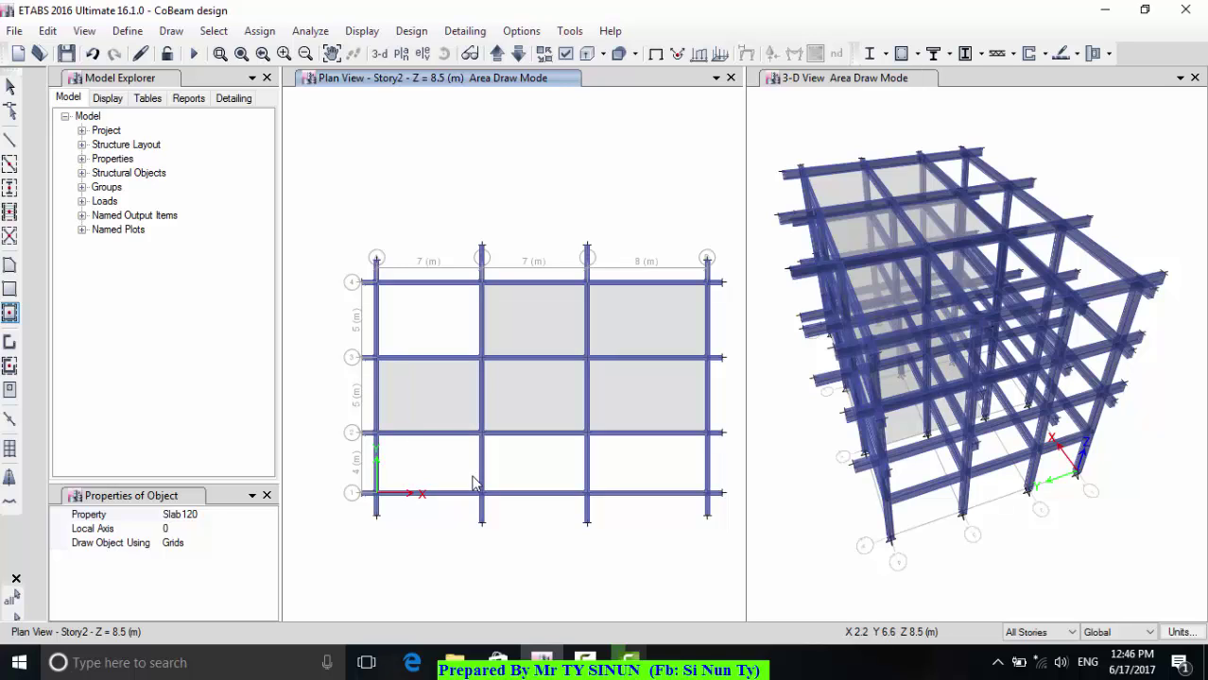
{"action": "left_click", "coordinate": [474, 483]}
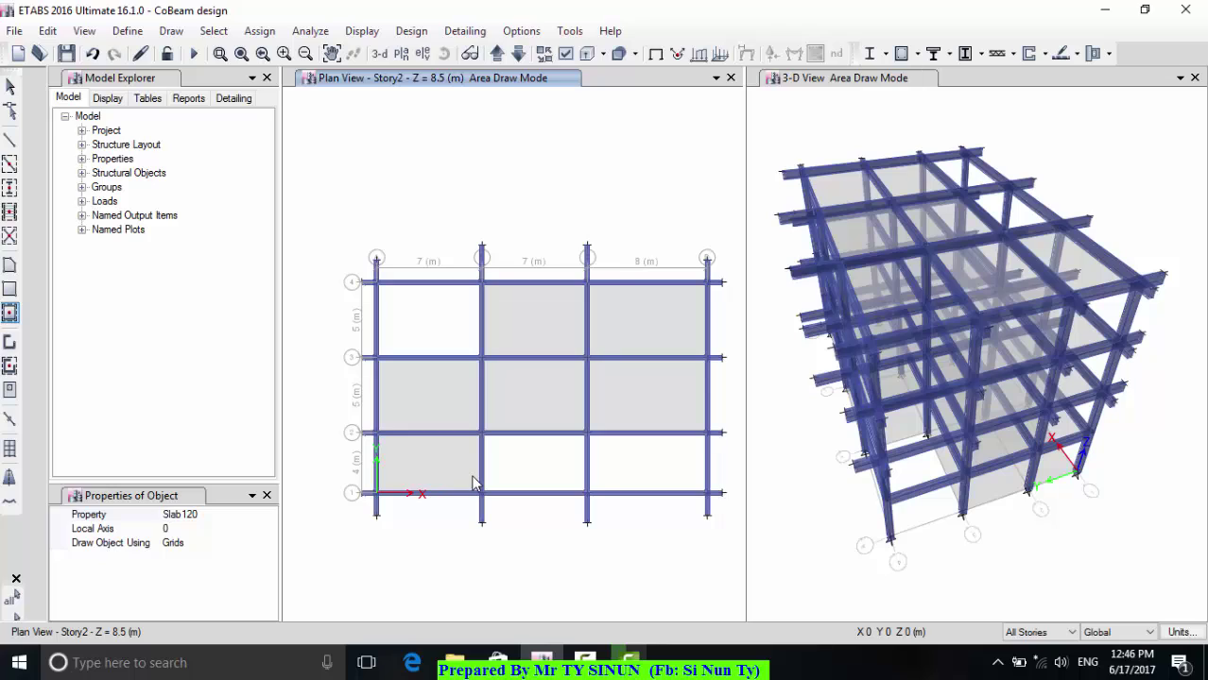
{"action": "left_click", "coordinate": [645, 461]}
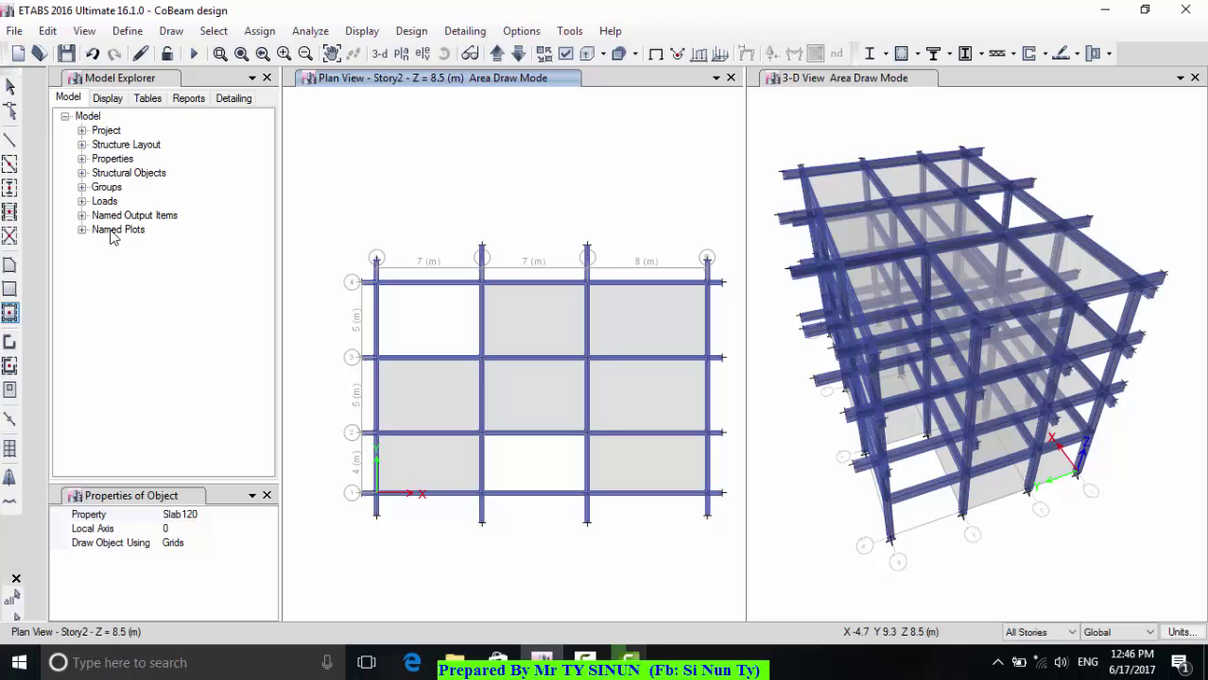
- Delete all the individual Slab120 bay panels from the floor plan
{"action": "left_click", "coordinate": [10, 86]}
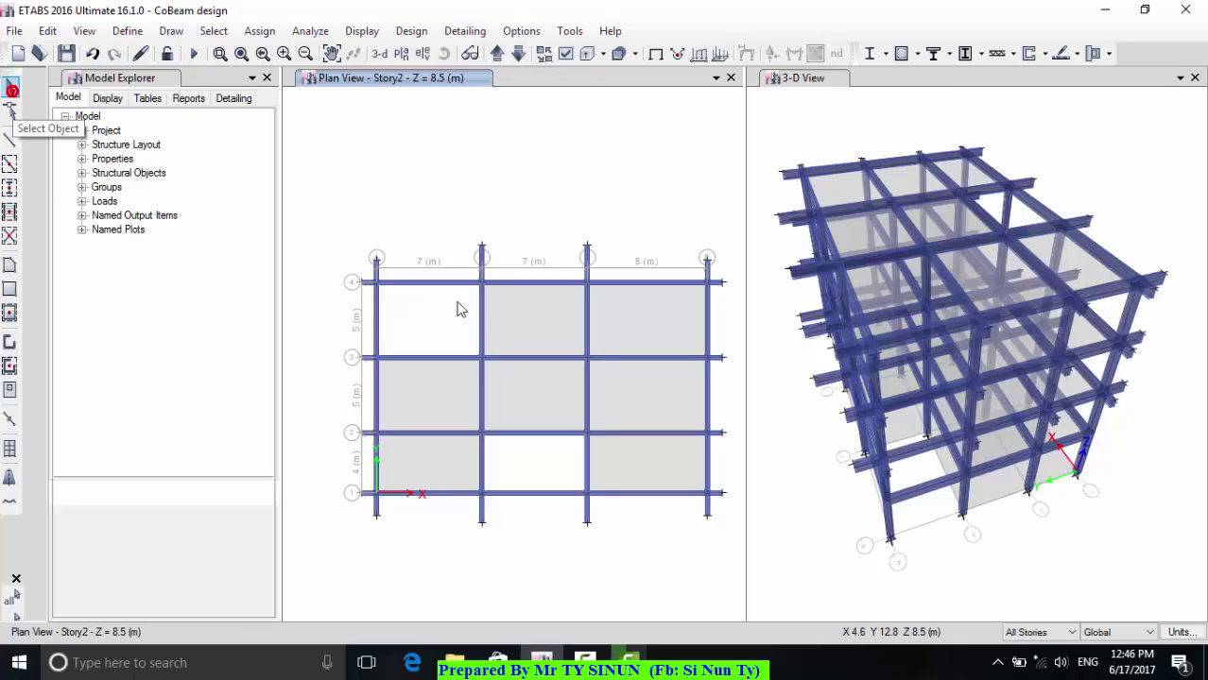
{"action": "left_click", "coordinate": [518, 323]}
{"action": "key", "text": "Delete"}
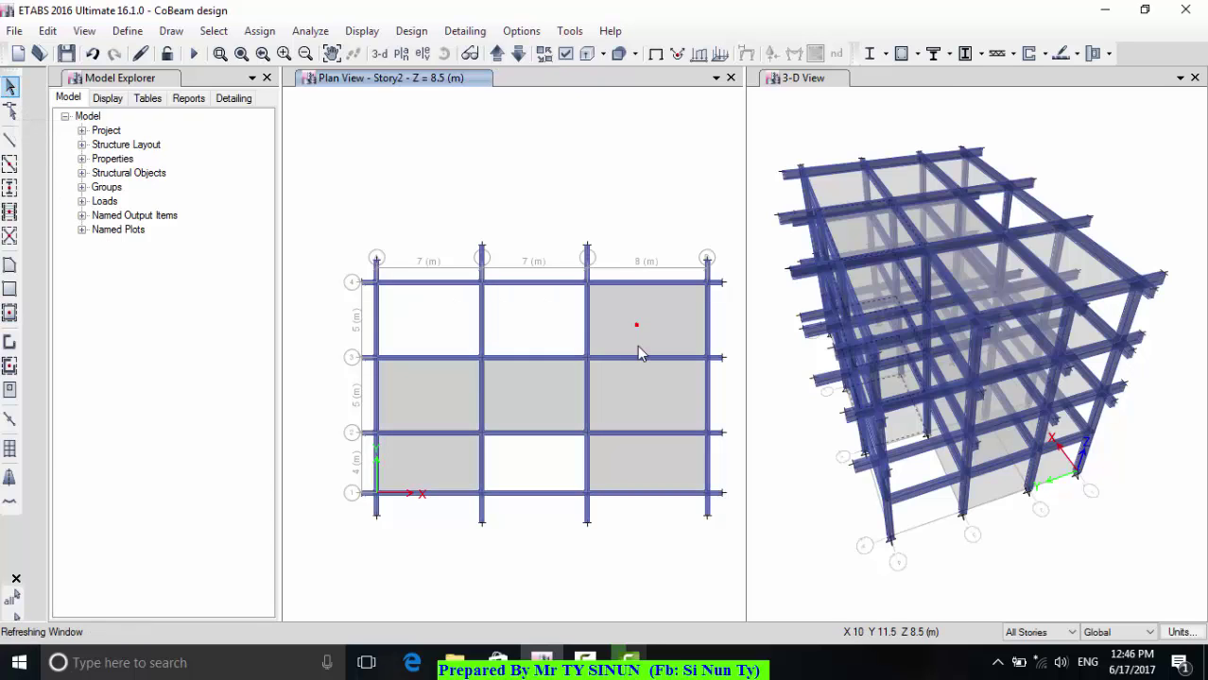
{"action": "left_click", "coordinate": [658, 410]}
{"action": "key", "text": "Delete"}
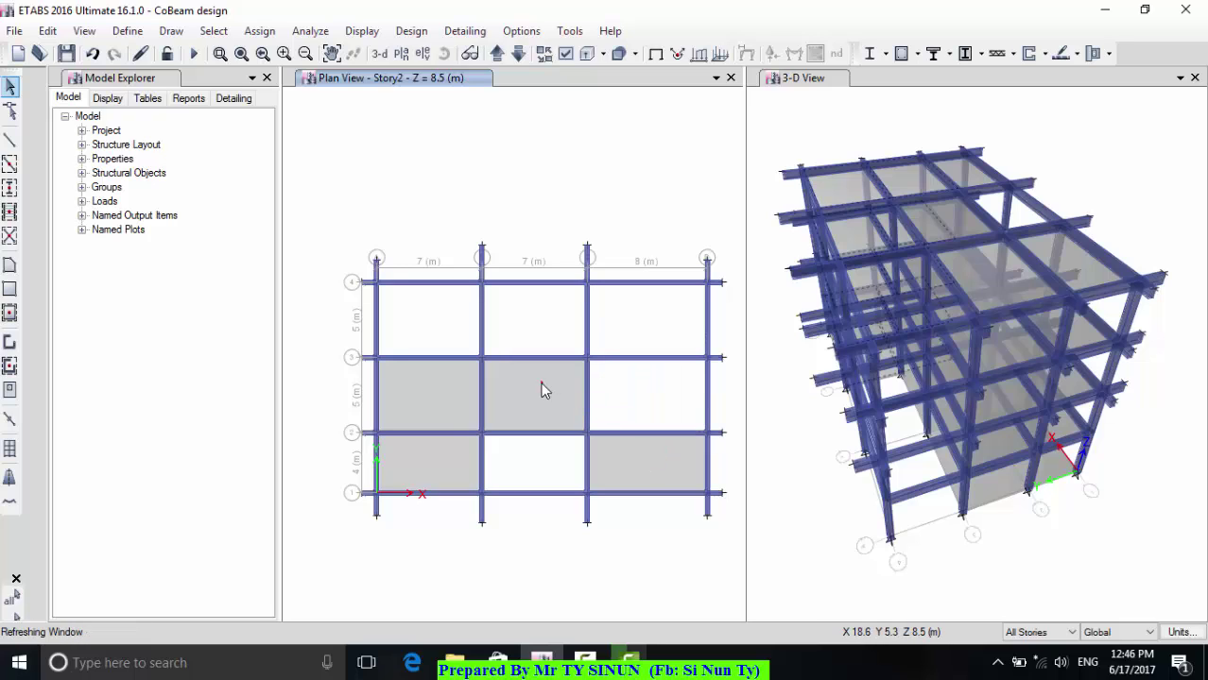
{"action": "left_click", "coordinate": [419, 402]}
{"action": "key", "text": "Delete"}
{"action": "left_click", "coordinate": [438, 464]}
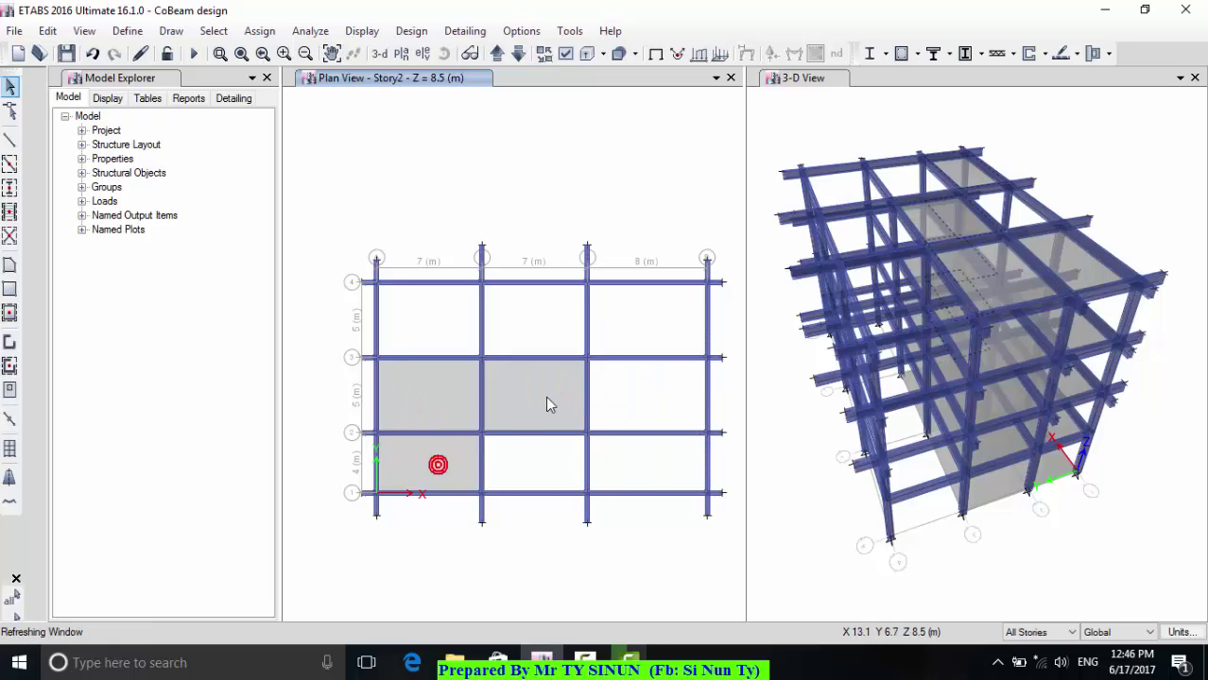
{"action": "left_click", "coordinate": [543, 393]}
{"action": "key", "text": "Delete"}
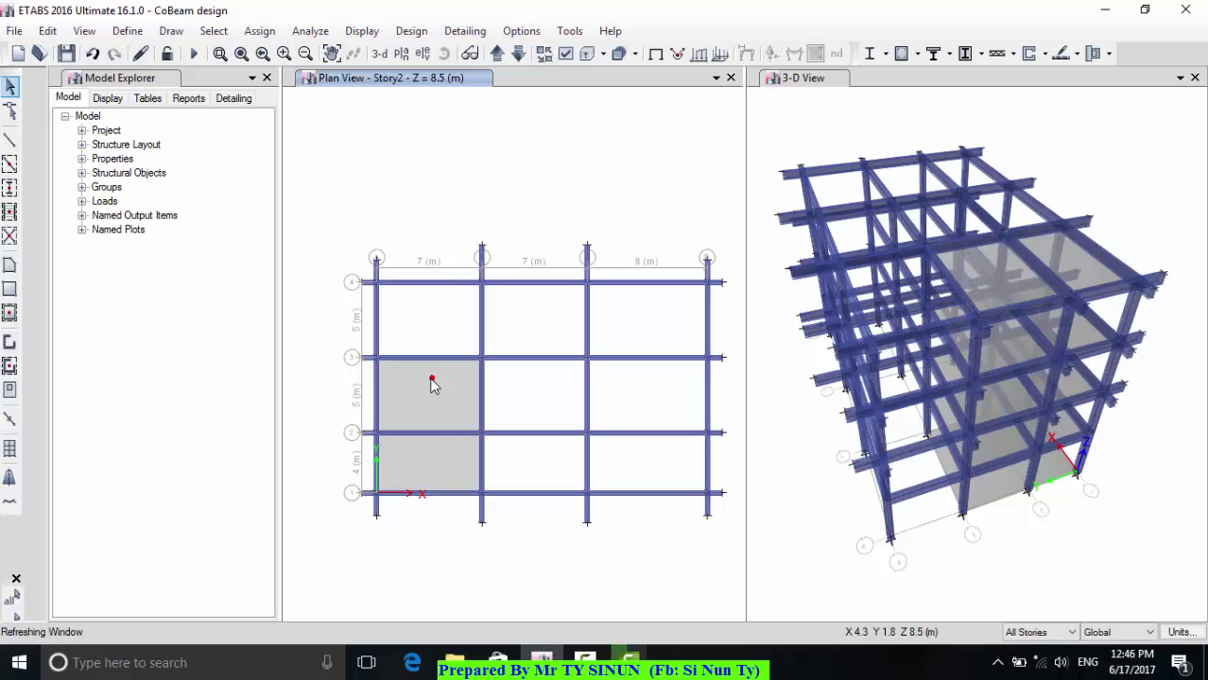
{"action": "left_click", "coordinate": [422, 464]}
{"action": "key", "text": "Delete"}
{"action": "left_click", "coordinate": [433, 395]}
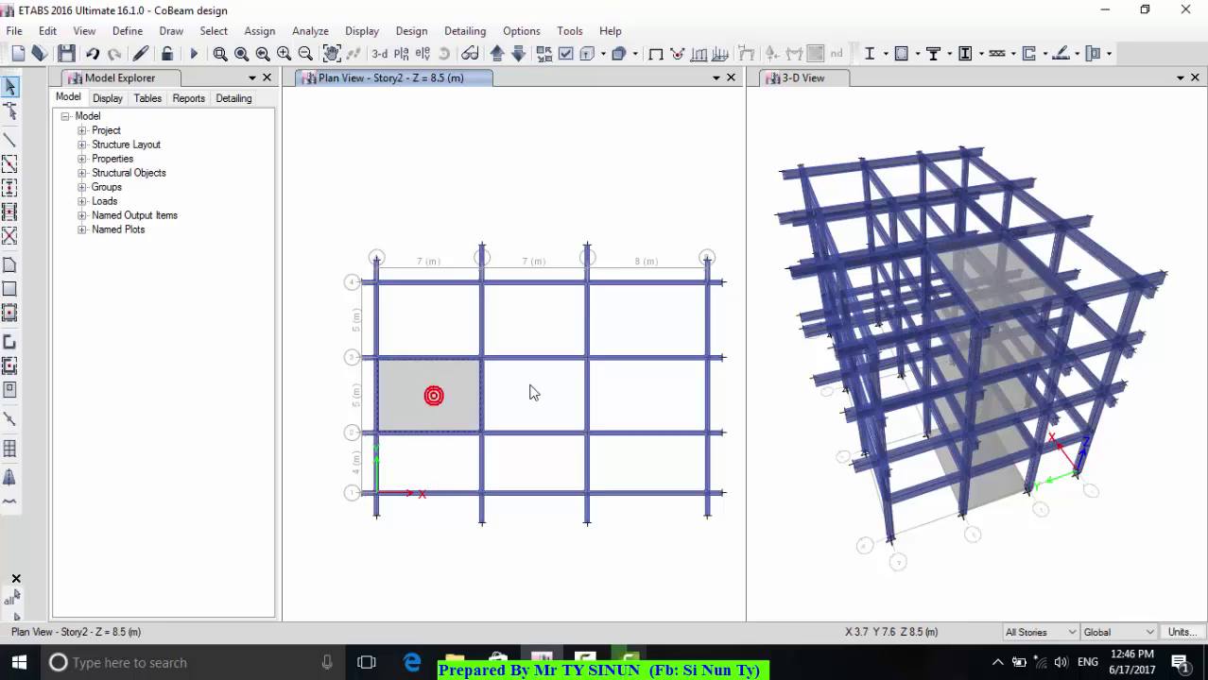
{"action": "key", "text": "Delete"}
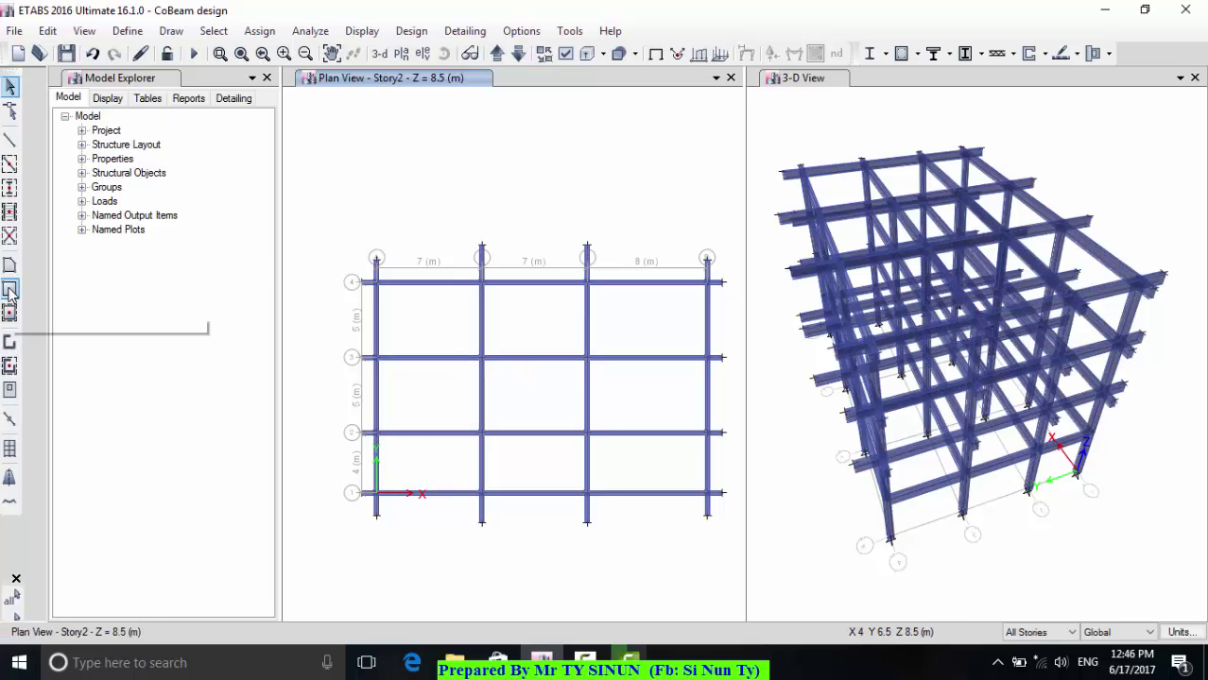
- Cover the whole floor plan with one rectangular Slab120 slab from grid point A4 to the corner at X 22, Y 0
{"action": "left_click", "coordinate": [10, 288]}
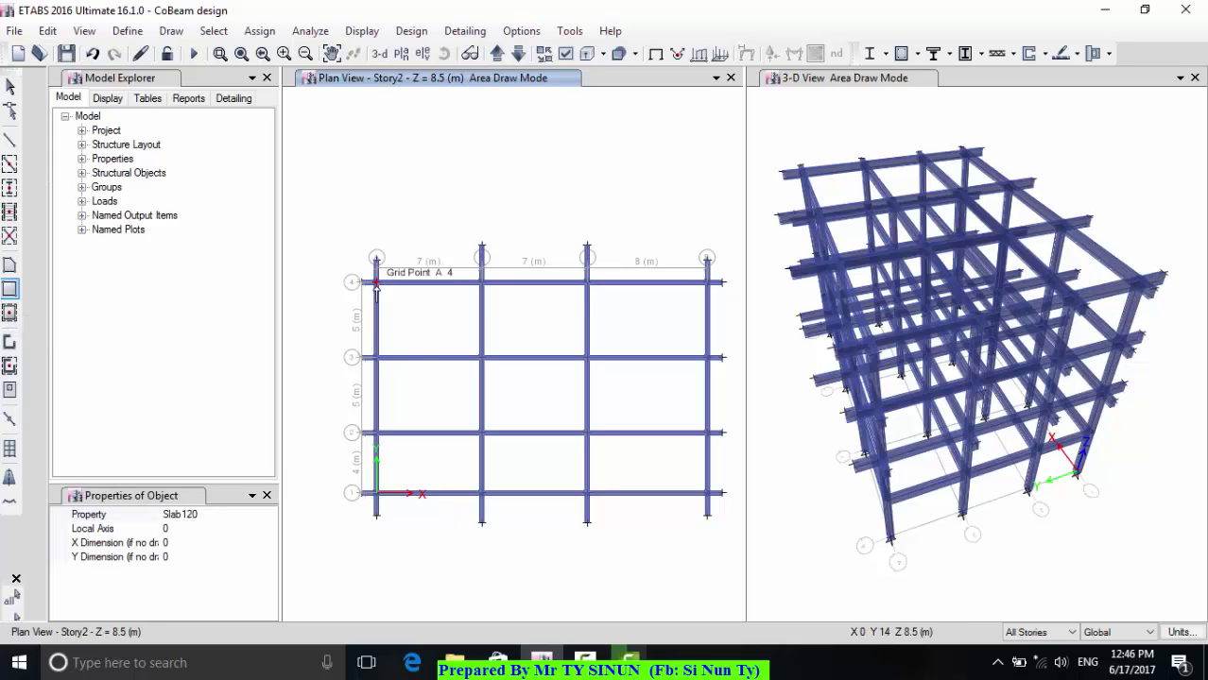
{"action": "left_click_drag", "start_coordinate": [376, 282], "coordinate": [707, 493]}
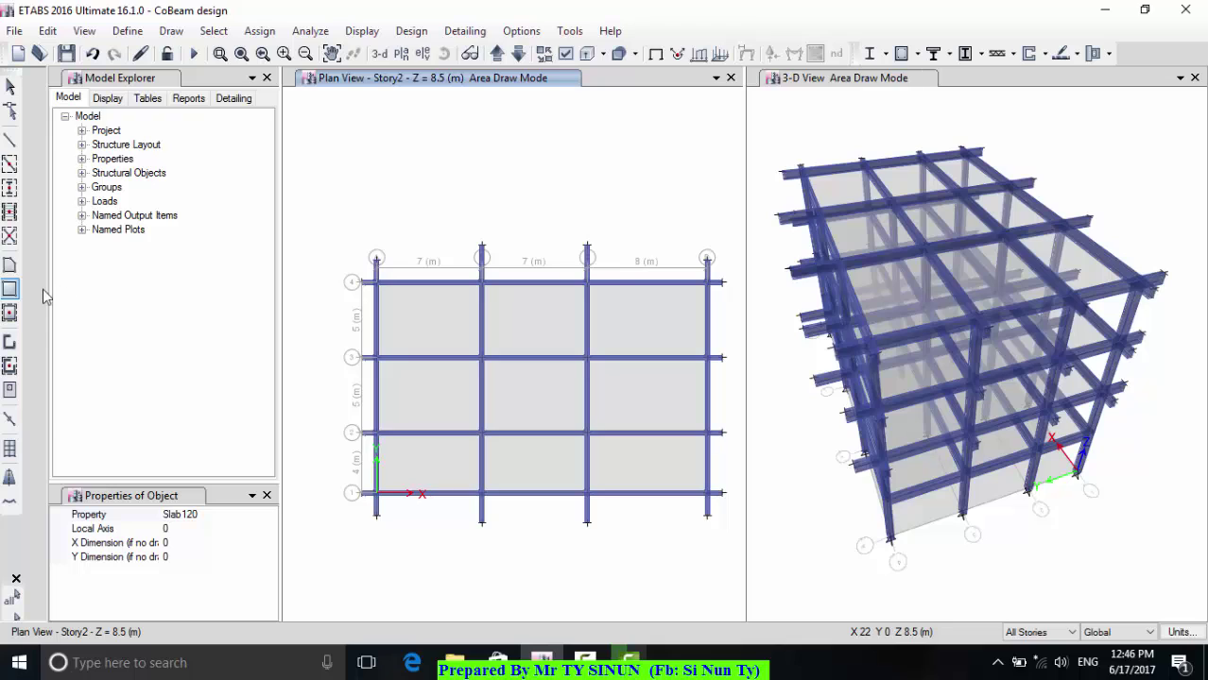
- Draw rectangular Slab120 overhang strips beyond grid lines 4 and A, reaching out to the cantilever beam ends
{"action": "left_click", "coordinate": [10, 290]}
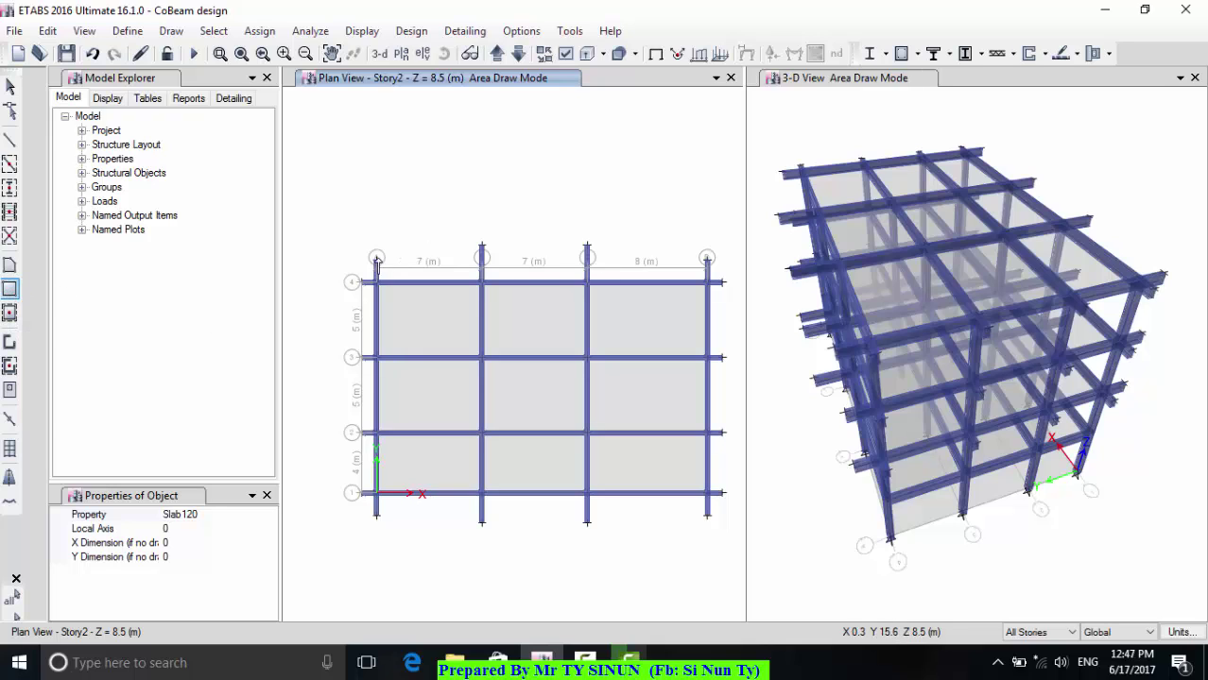
{"action": "mouse_move", "coordinate": [376, 257]}
{"action": "left_mouse_down"}
{"action": "mouse_move", "coordinate": [588, 315]}
{"action": "mouse_move", "coordinate": [707, 283]}
{"action": "left_mouse_up"}
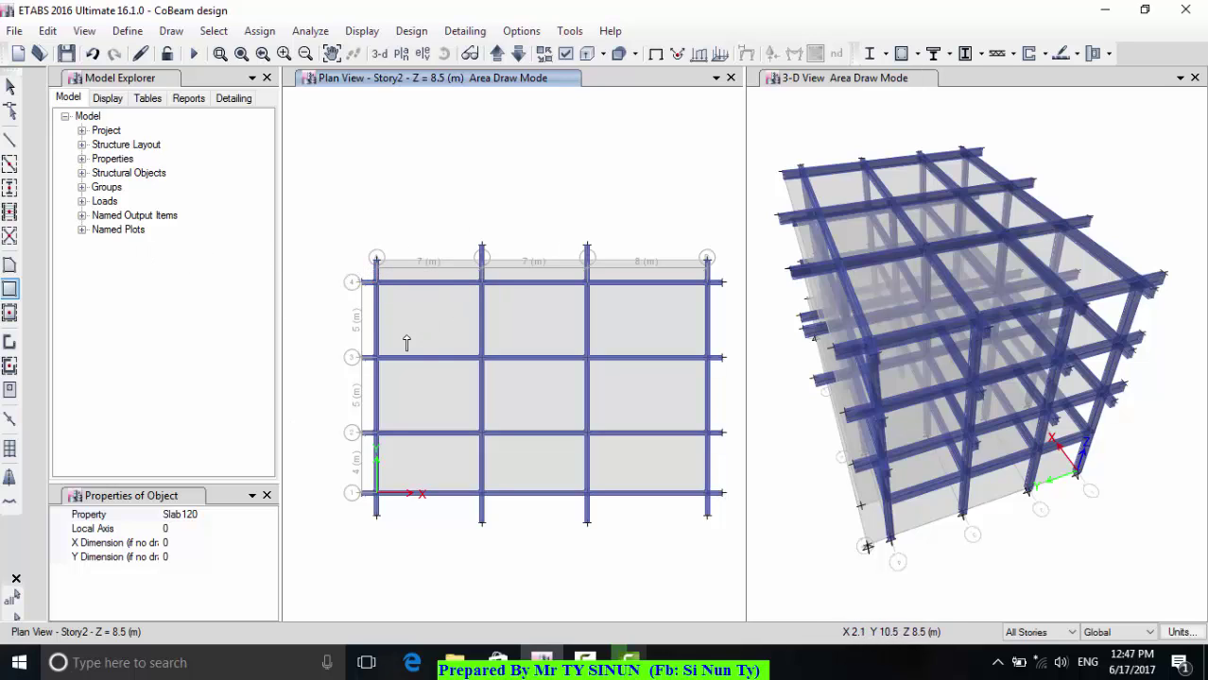
{"action": "left_click", "coordinate": [375, 283]}
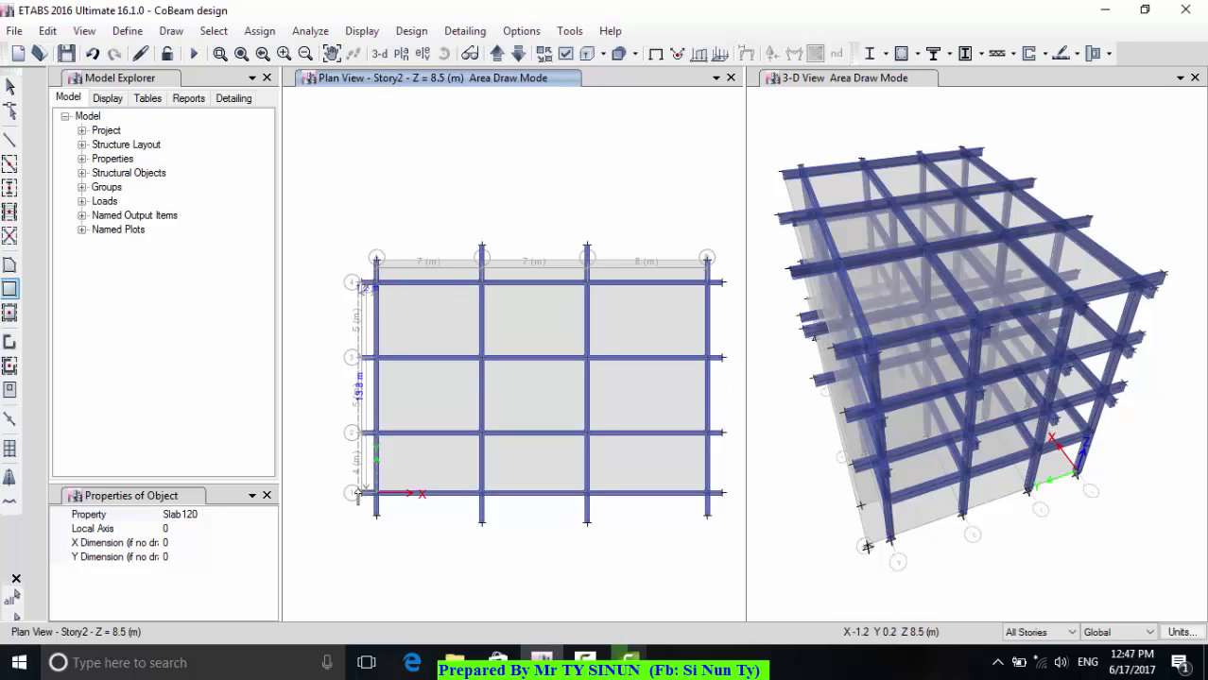
{"action": "key", "text": "Escape"}
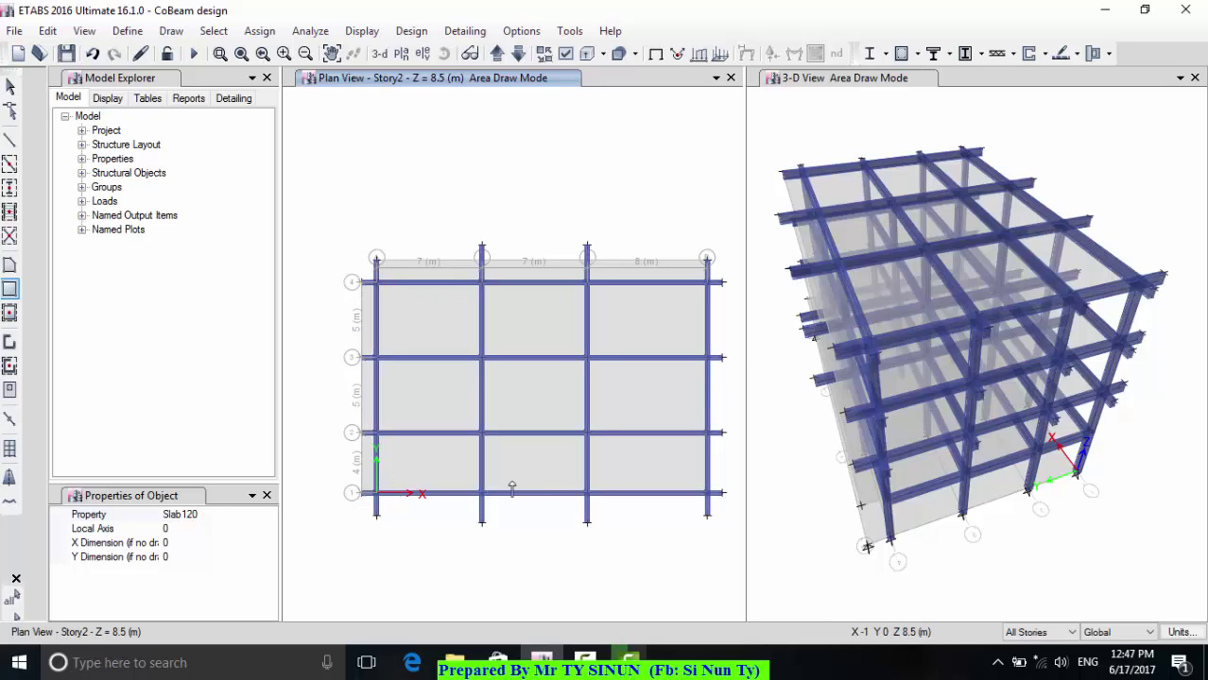
- Draw rectangular Slab120 overhang strips beyond grid line 1, 22 m by about 1.5 m, and beyond grid line D to the beam ends
{"action": "left_click", "coordinate": [376, 495]}
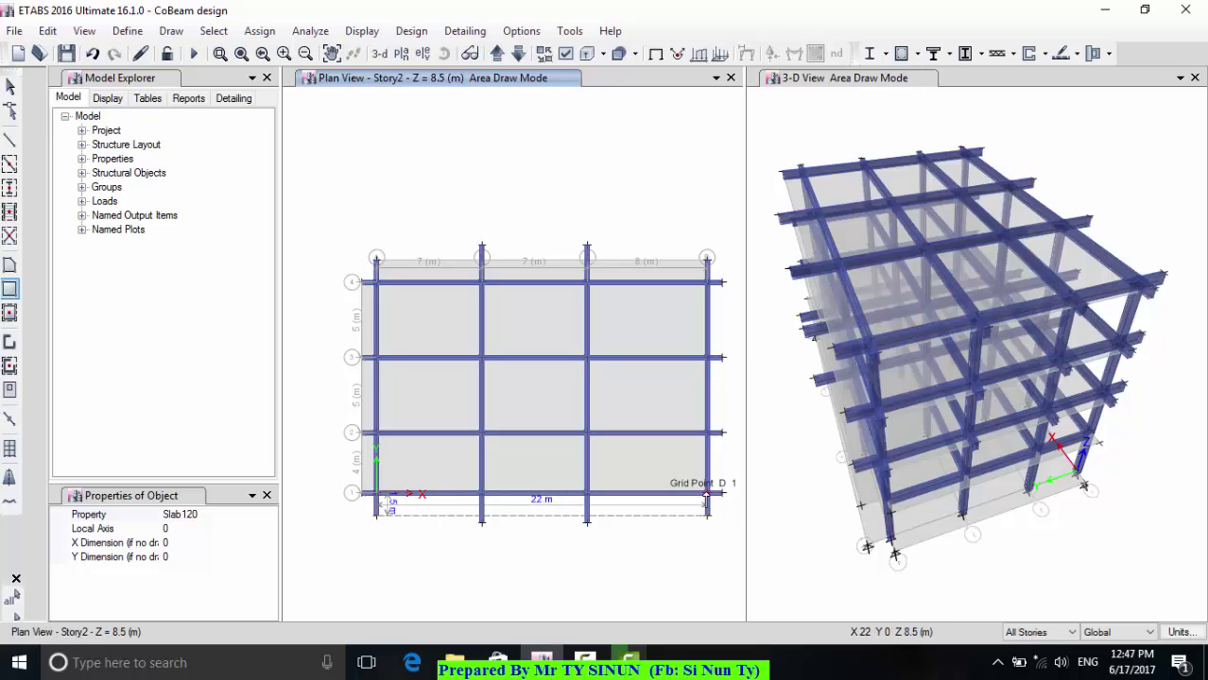
{"action": "double_click", "coordinate": [706, 495]}
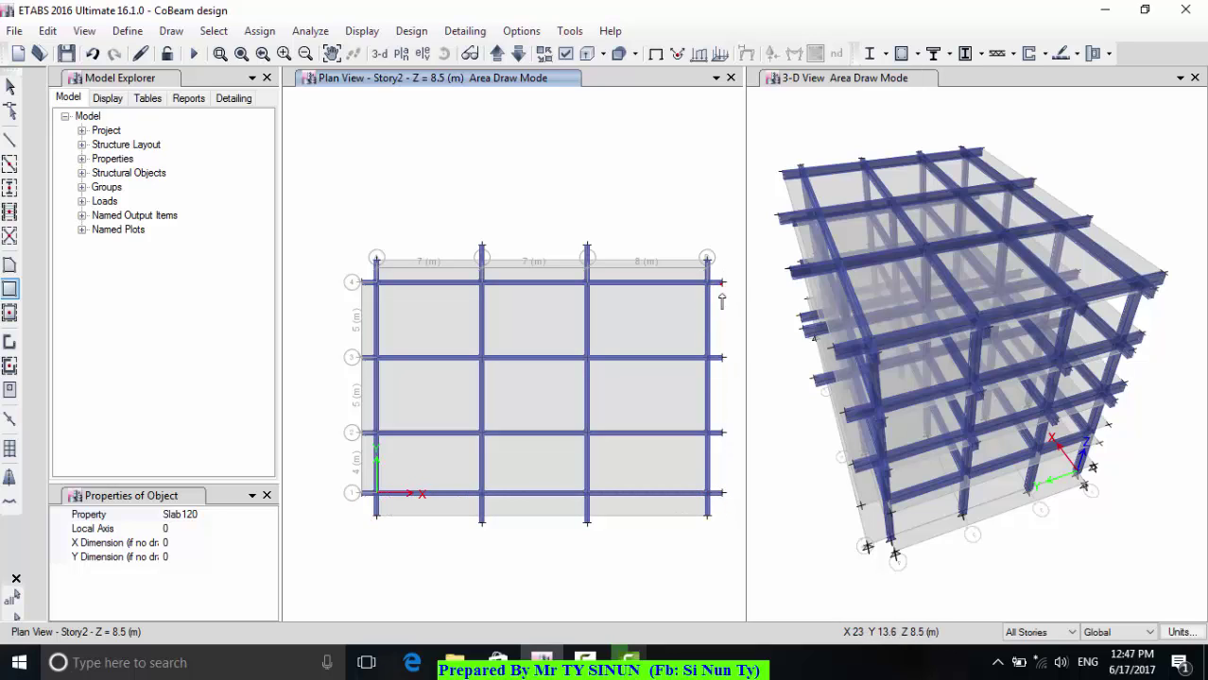
{"action": "left_click", "coordinate": [721, 282]}
{"action": "key", "text": "Escape"}
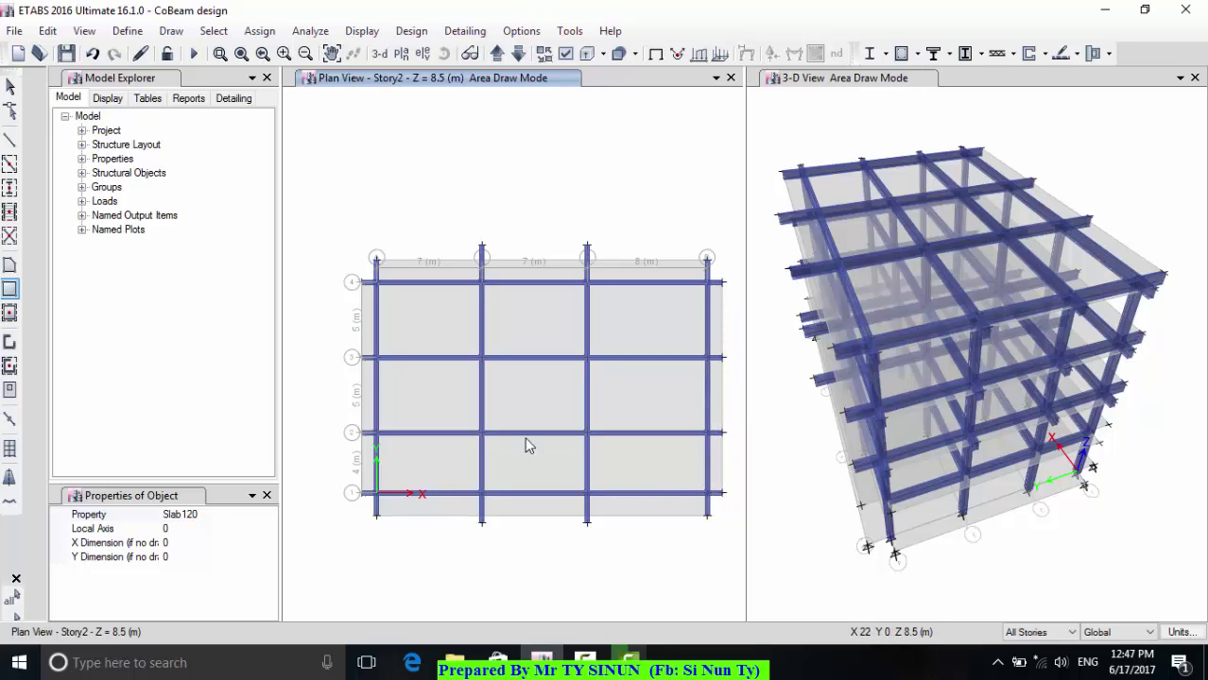
{"action": "left_click", "coordinate": [10, 87]}
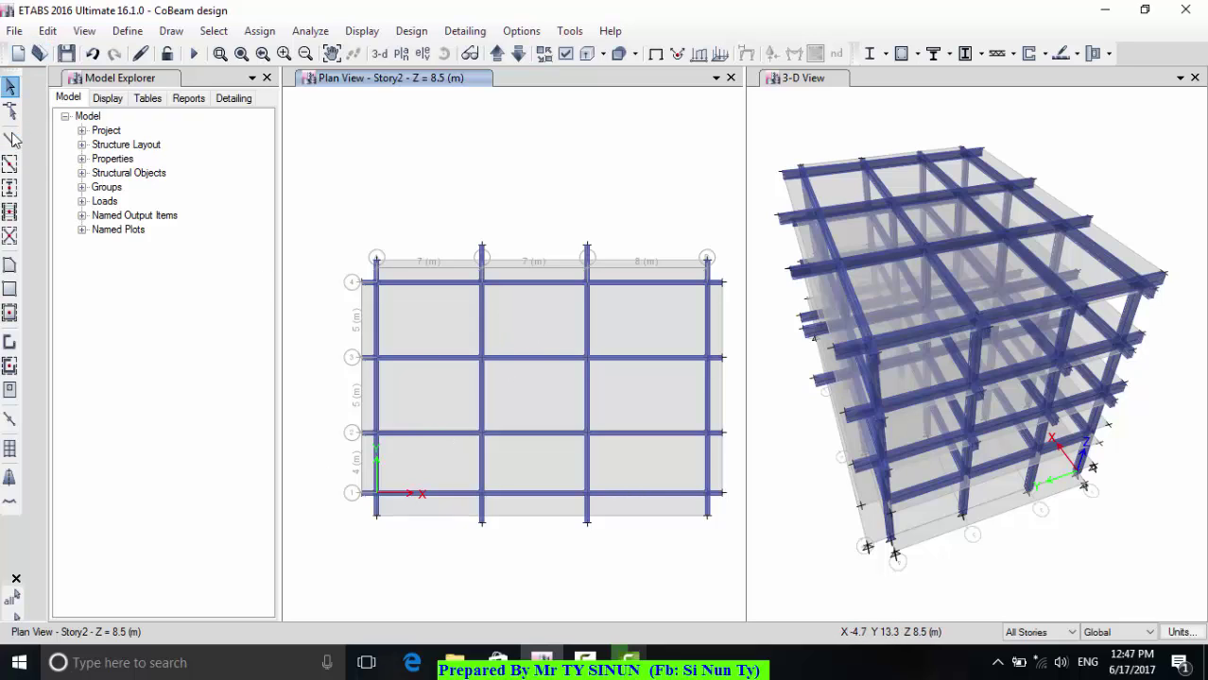
- Set up quick-drawn secondary beams with Continuous moment releases and 1 beam per bay
{"action": "left_click", "coordinate": [9, 214]}
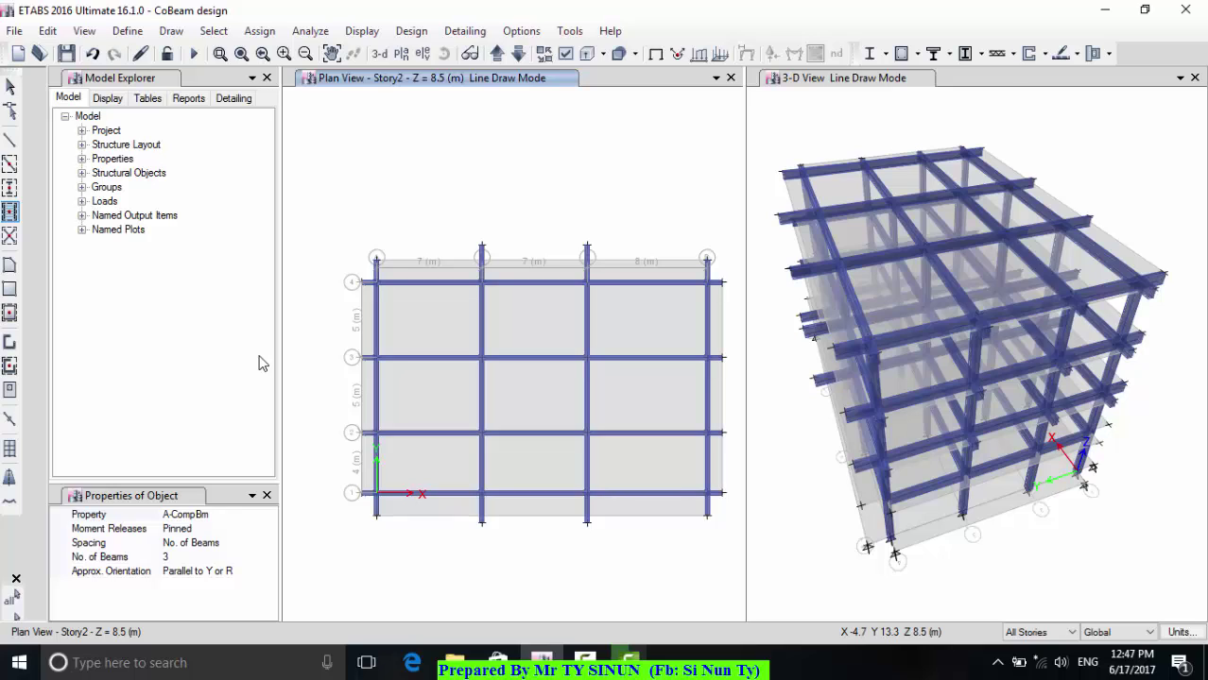
{"action": "left_click", "coordinate": [219, 530]}
{"action": "left_click", "coordinate": [270, 530]}
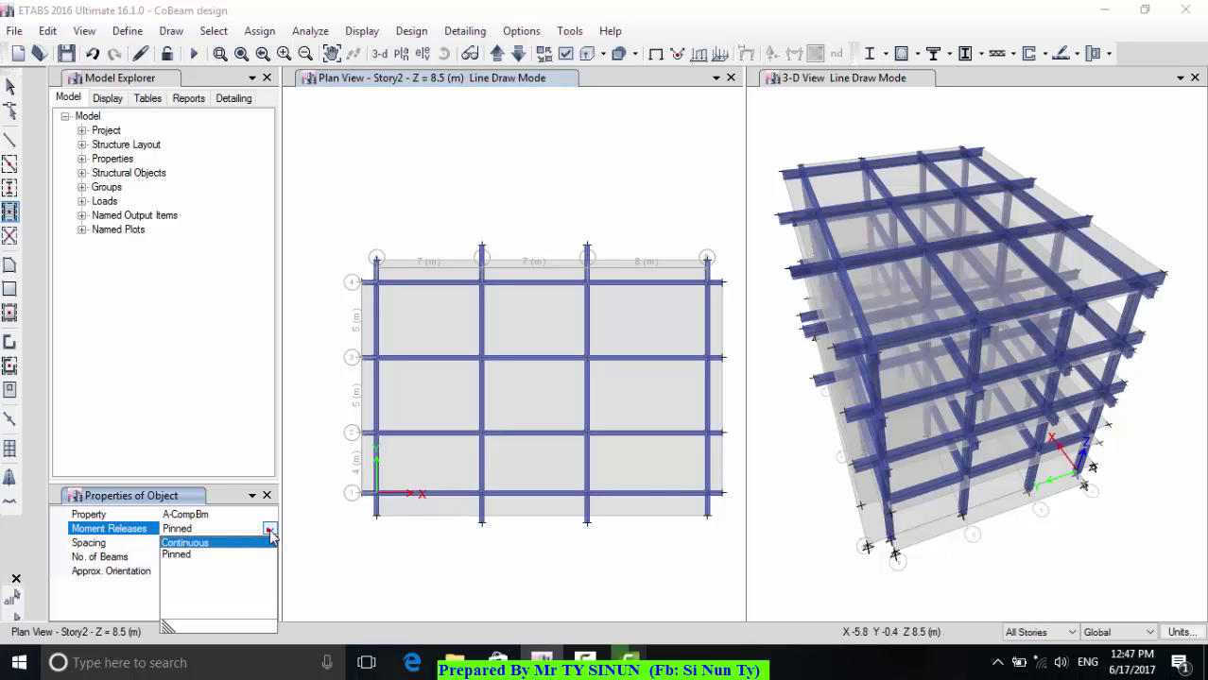
{"action": "left_click", "coordinate": [213, 542]}
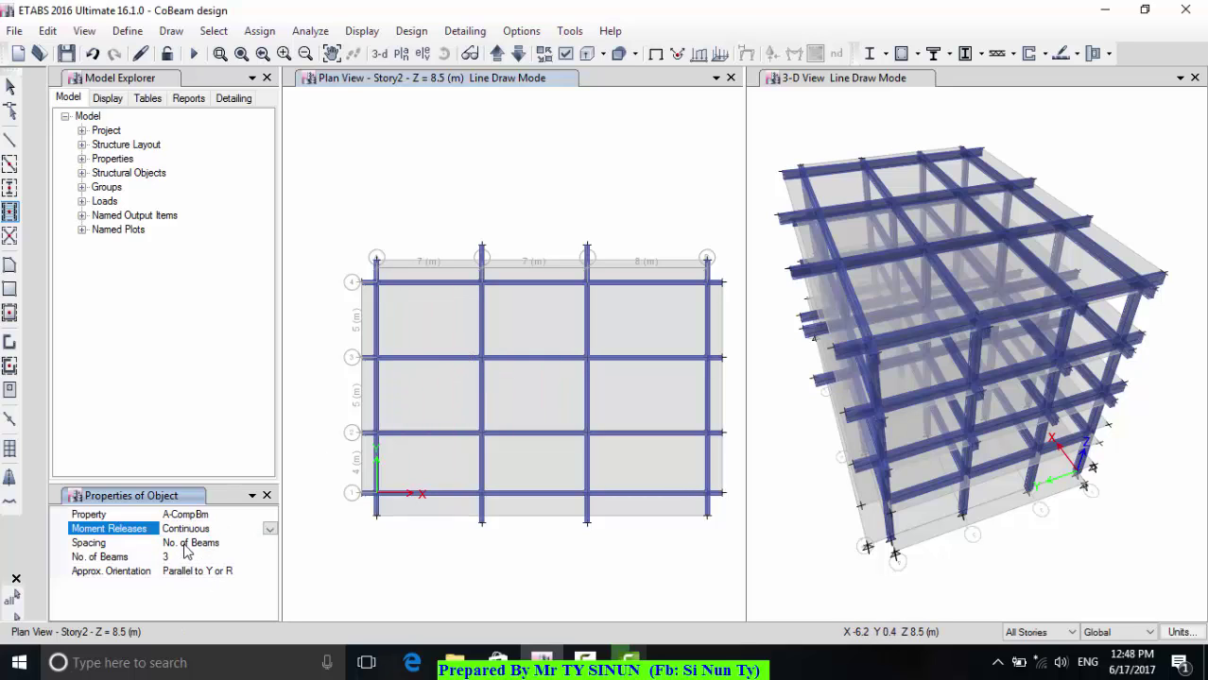
{"action": "left_click", "coordinate": [187, 545]}
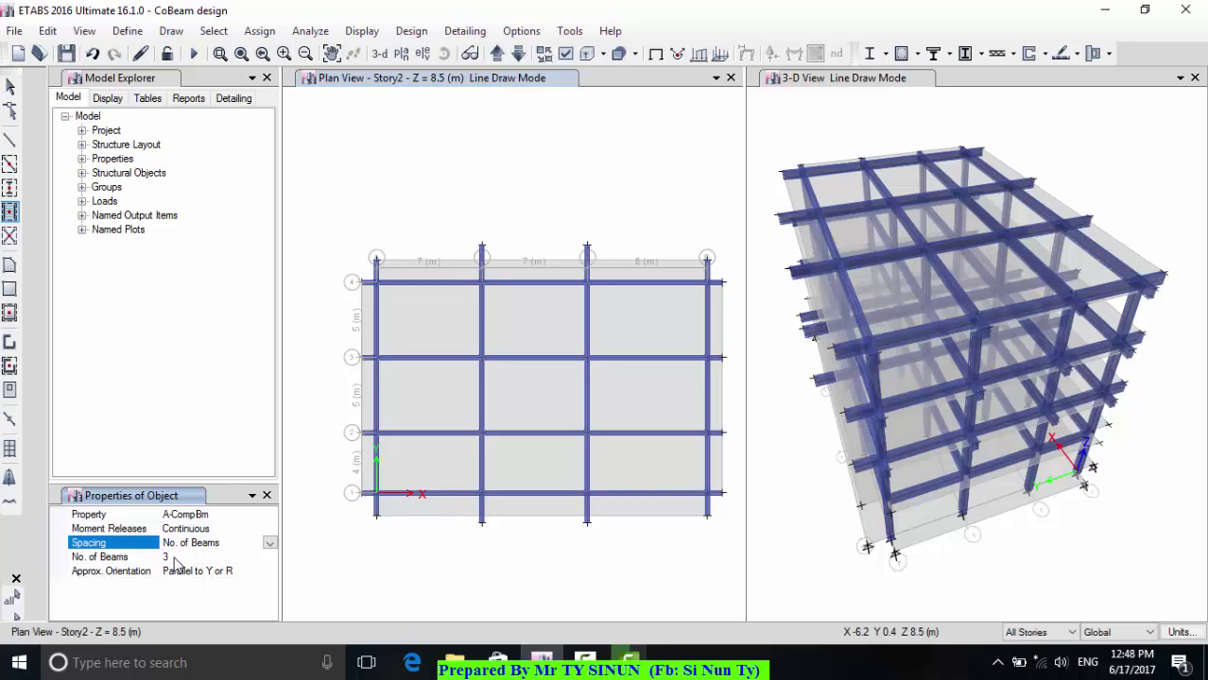
{"action": "left_click", "coordinate": [176, 556]}
{"action": "type", "text": "2"}
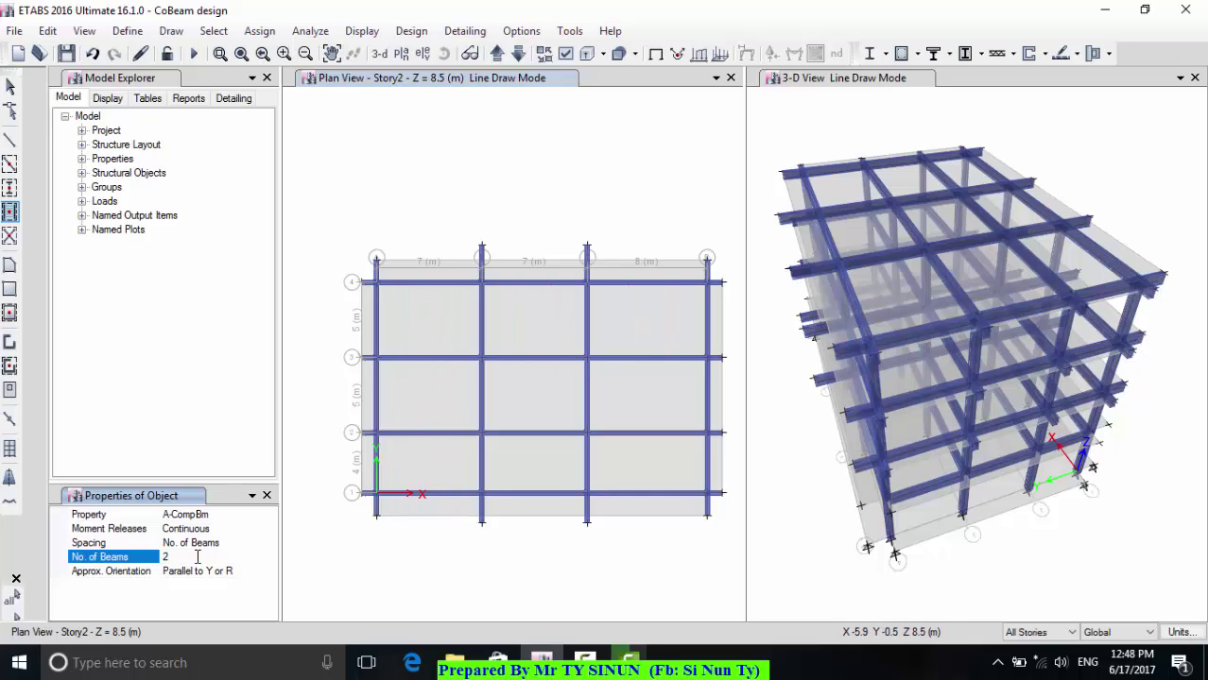
{"action": "left_click_drag", "start_coordinate": [179, 558], "coordinate": [139, 578]}
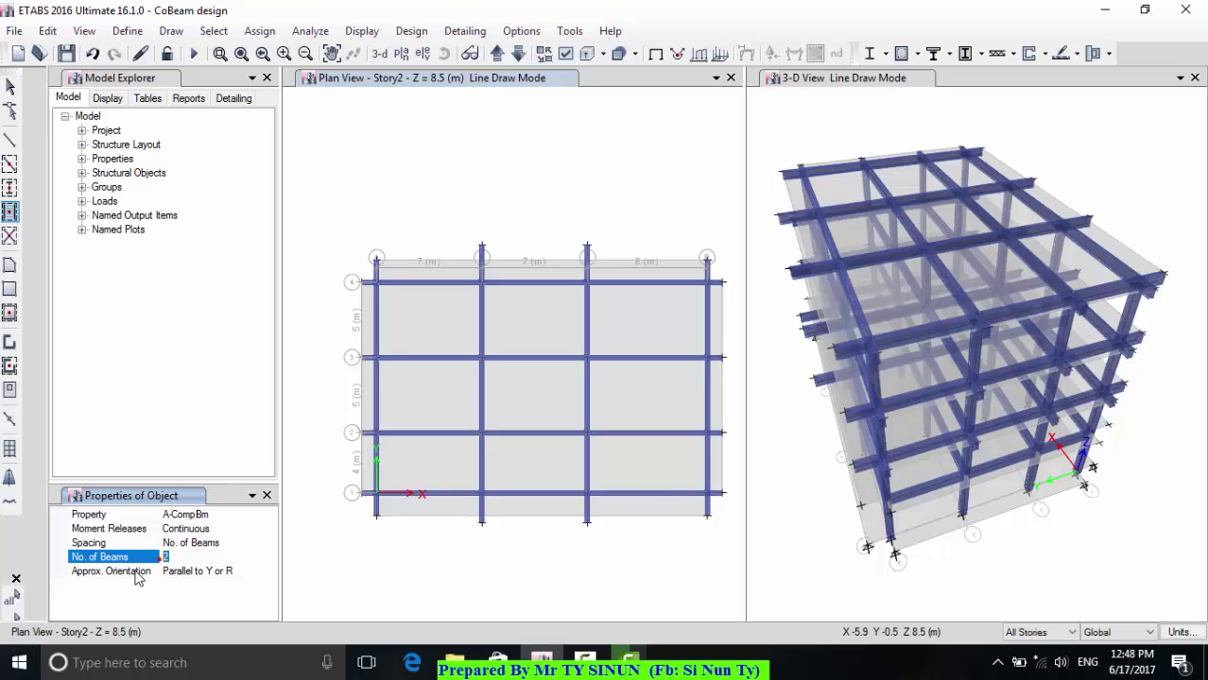
- Switch the secondary beam spacing to Max Spacing of 2000 mm and try the layout in the bay between grids 3 and 4
{"action": "left_click", "coordinate": [199, 546]}
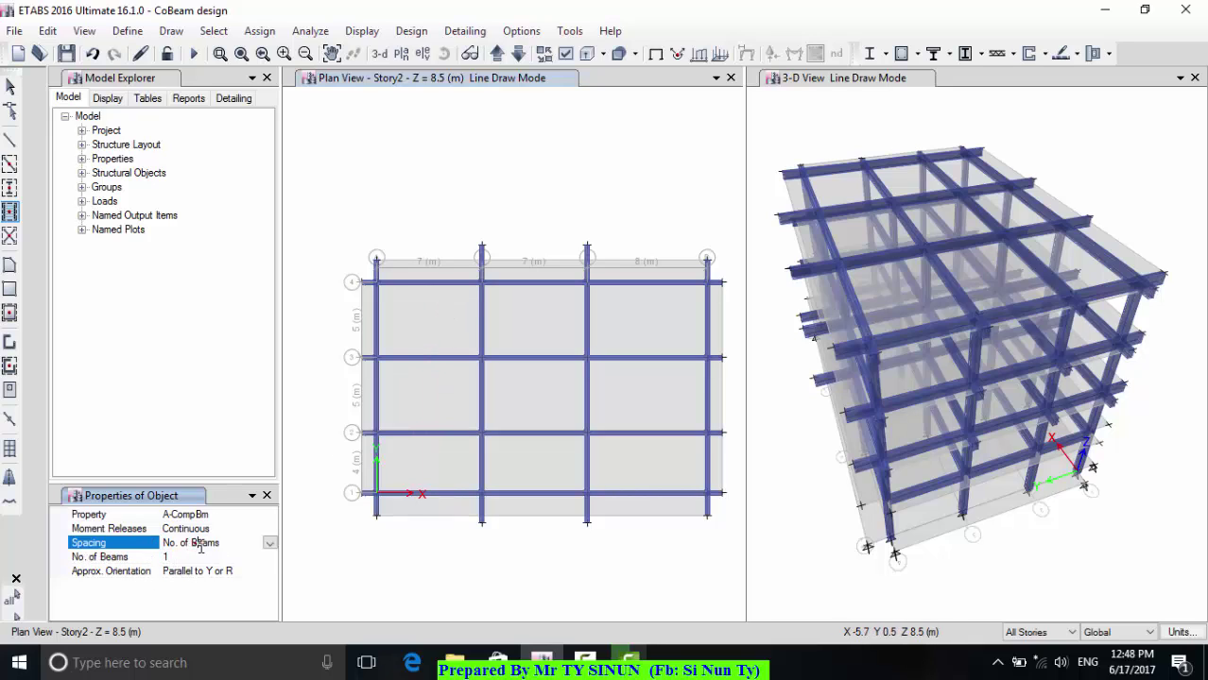
{"action": "left_click", "coordinate": [269, 545]}
{"action": "left_click", "coordinate": [269, 544]}
{"action": "left_click", "coordinate": [206, 571]}
{"action": "left_click", "coordinate": [269, 544]}
{"action": "left_click", "coordinate": [225, 565]}
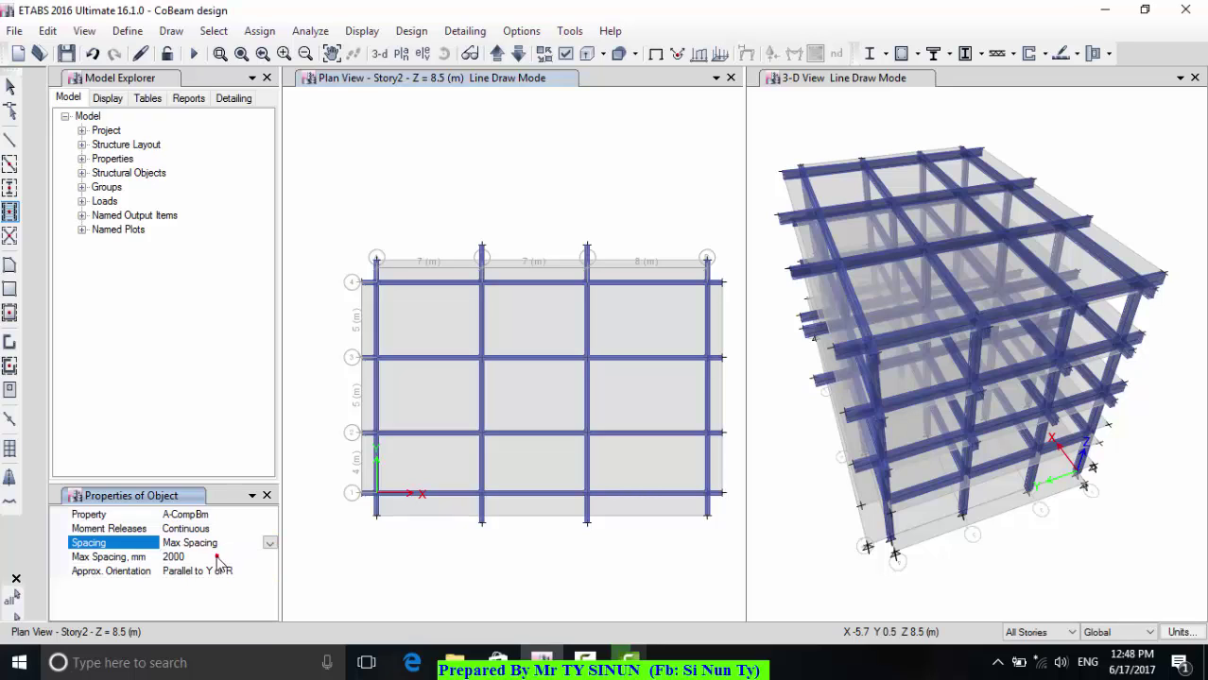
{"action": "left_click", "coordinate": [200, 557]}
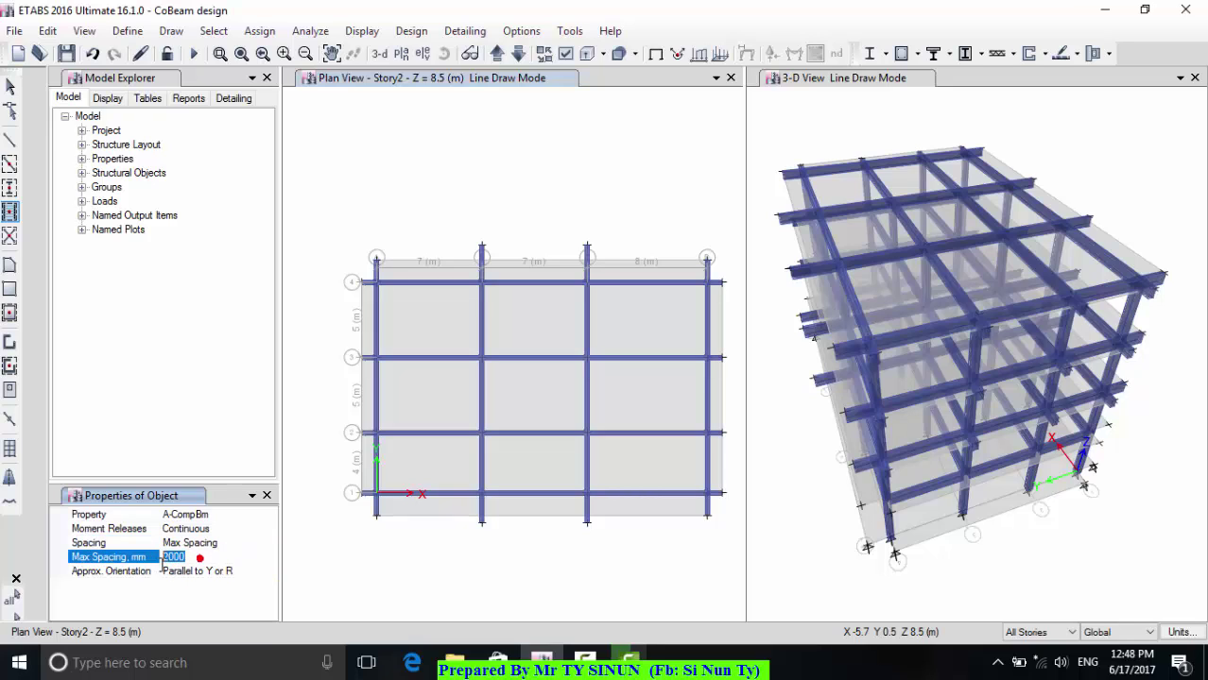
{"action": "type", "text": "1"}
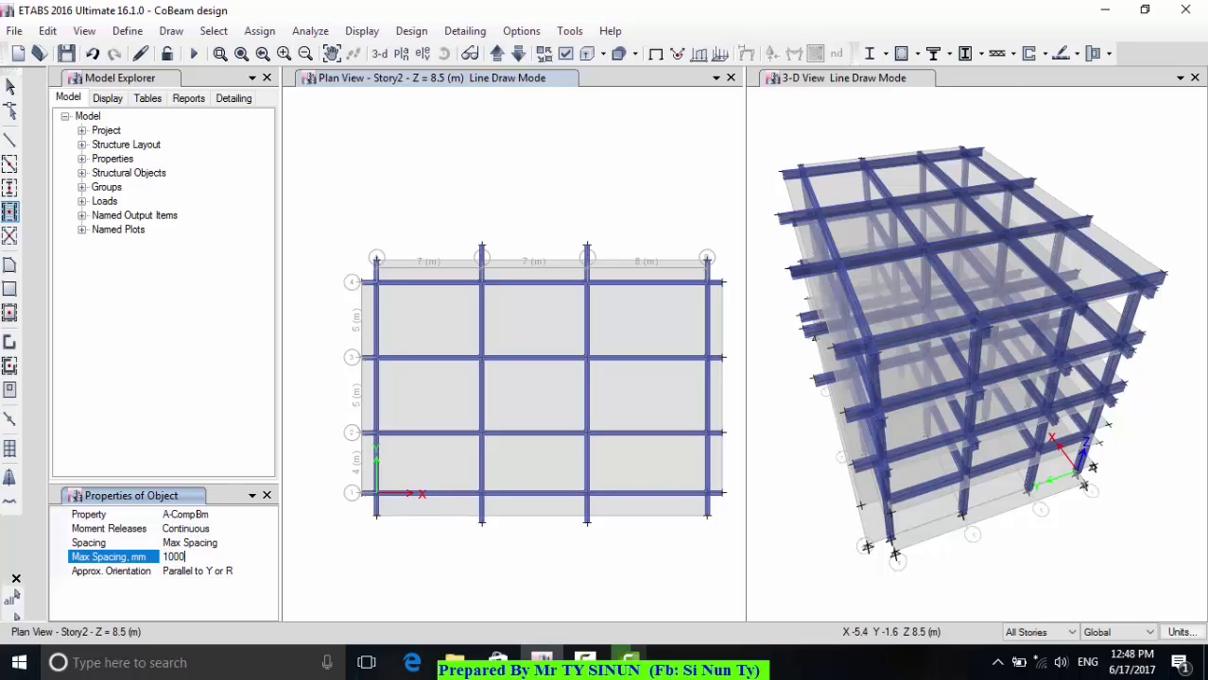
{"action": "double_click", "coordinate": [189, 557]}
{"action": "type", "text": "20"}
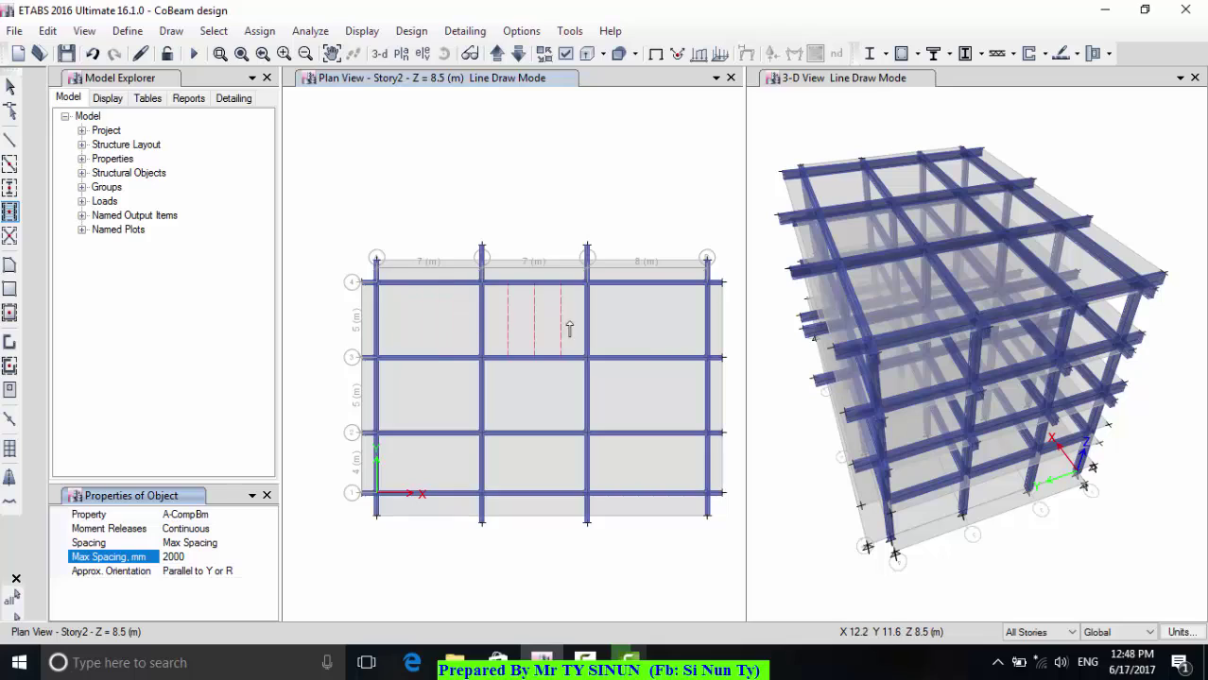
{"action": "left_click", "coordinate": [186, 573]}
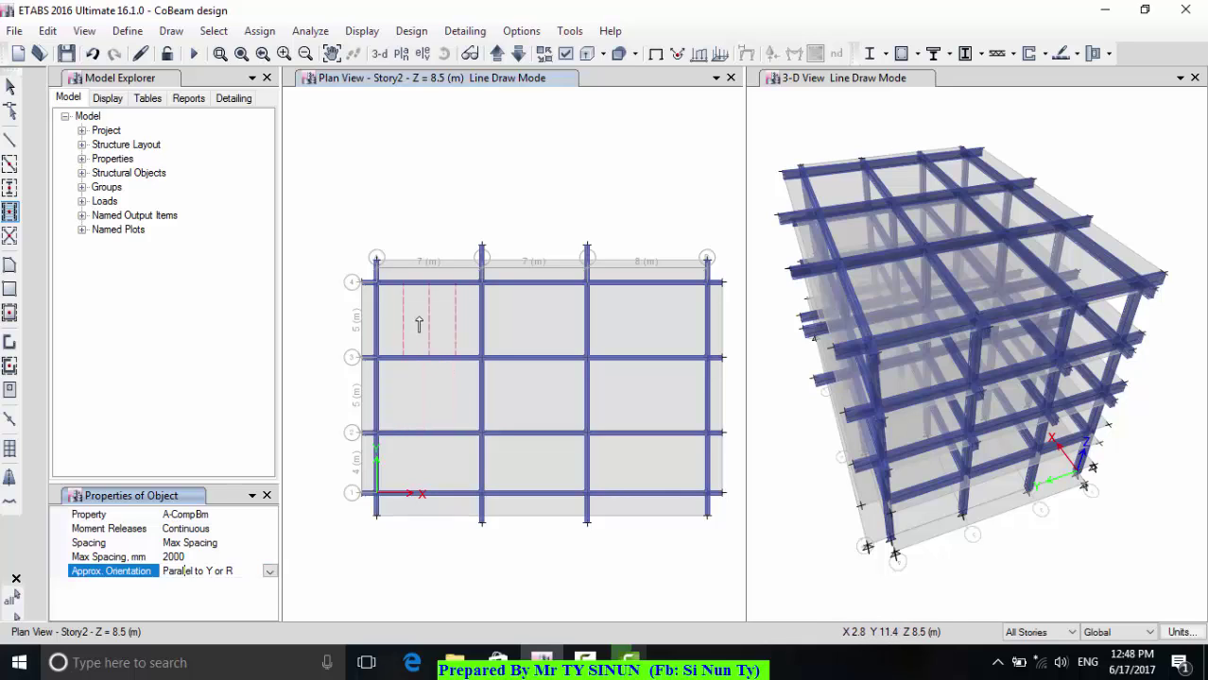
{"action": "left_click", "coordinate": [430, 329]}
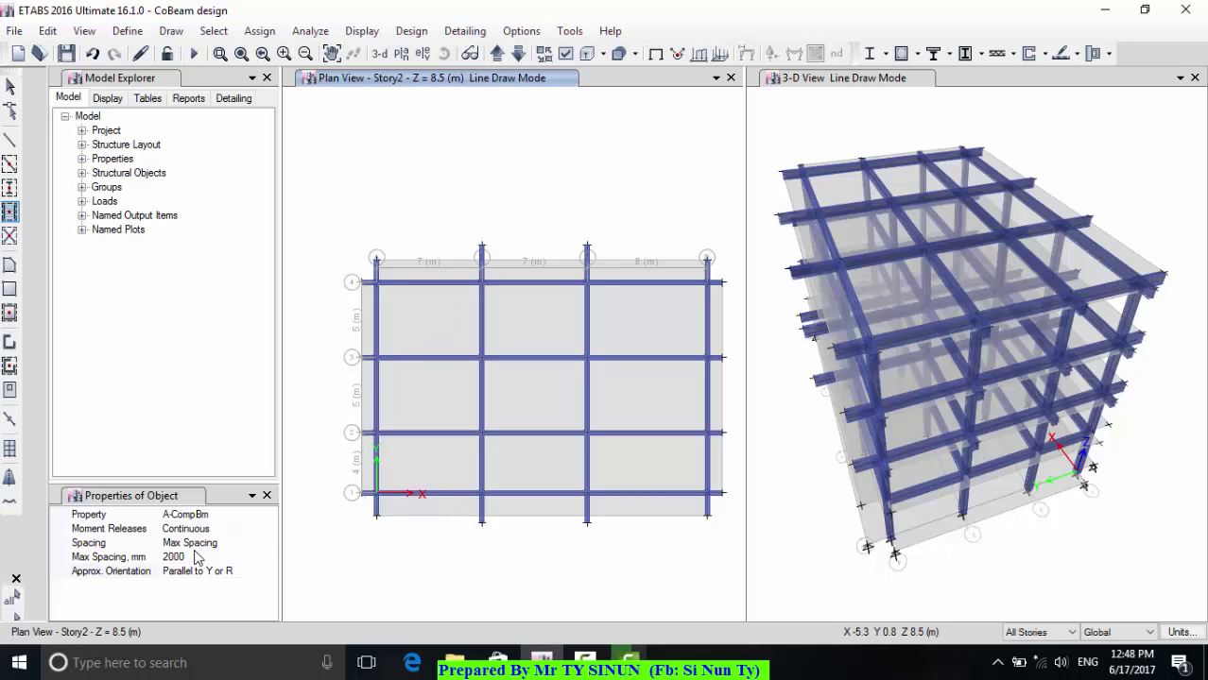
- Return the spacing to No. of Beams with 1 beam and place an A-CompBm beam parallel to Y in the plan's top-left bay
{"action": "left_click", "coordinate": [232, 544]}
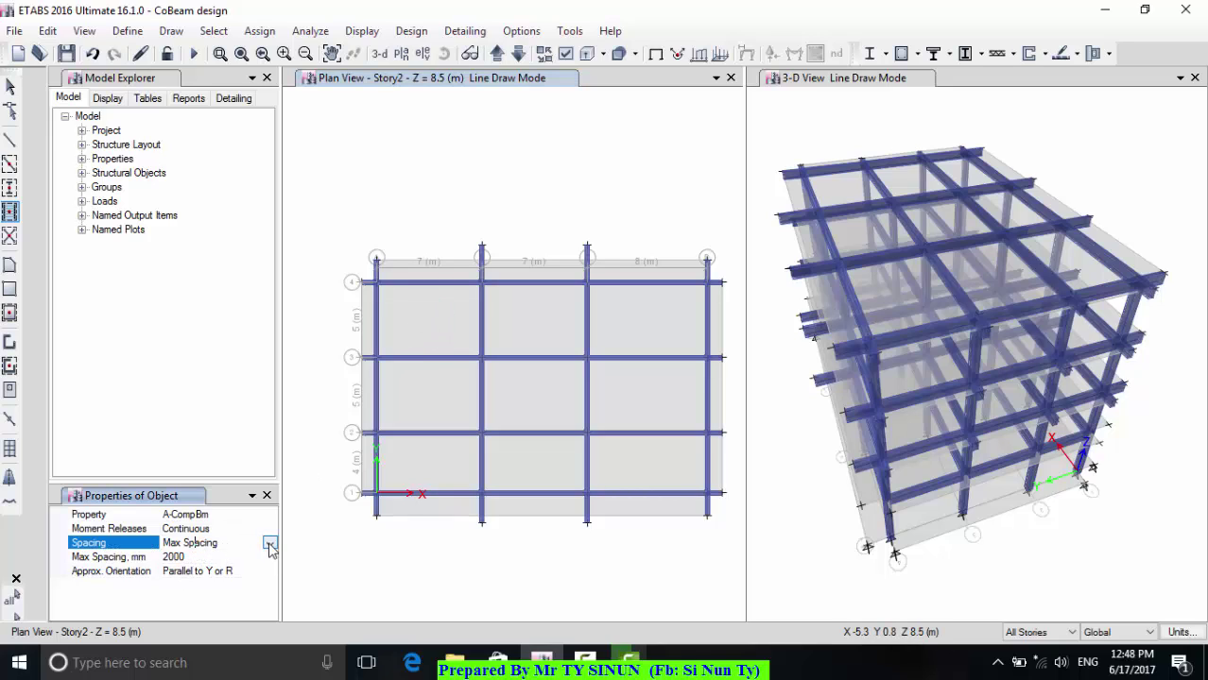
{"action": "left_click", "coordinate": [269, 545]}
{"action": "left_click", "coordinate": [213, 571]}
{"action": "left_click", "coordinate": [204, 554]}
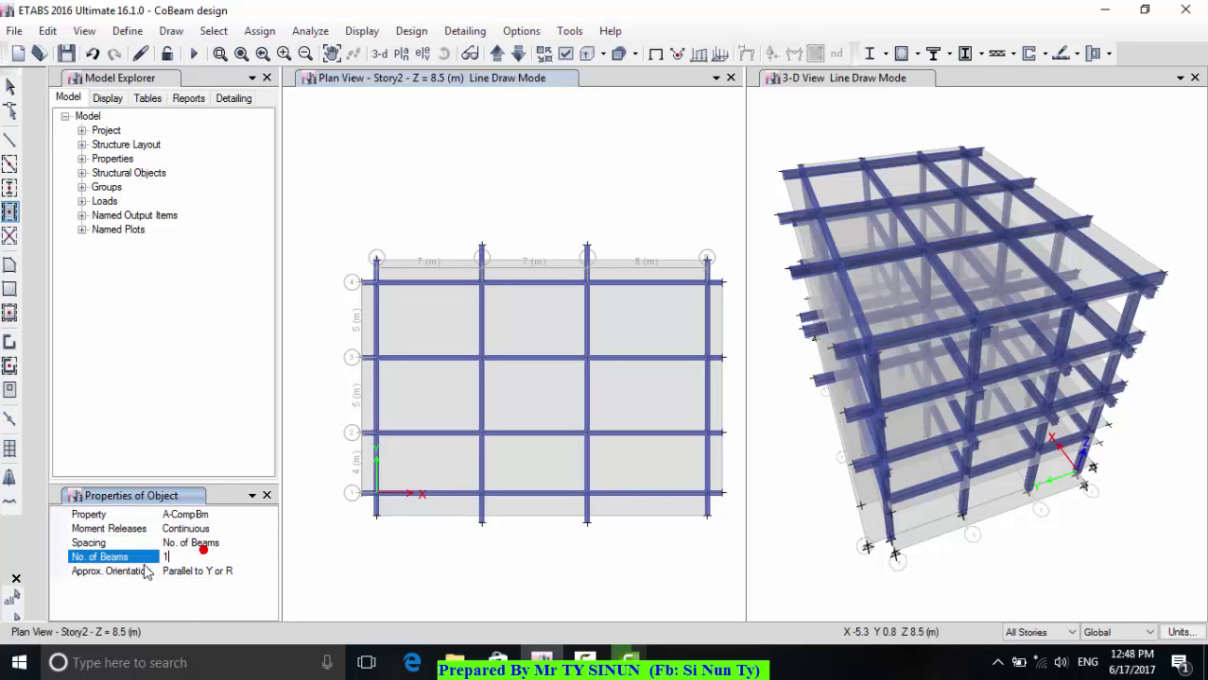
{"action": "left_click", "coordinate": [437, 322]}
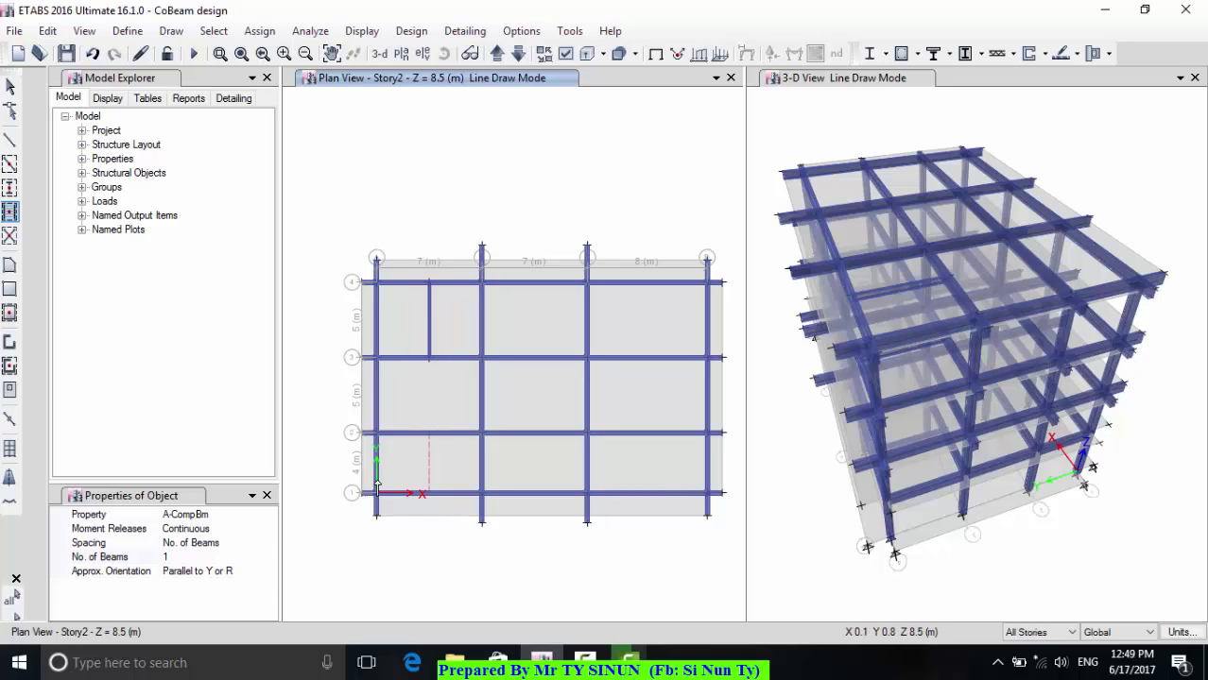
- Change the orientation to Parallel to X or T and place one A-CompBm beam in the plan's bottom-left bay
{"action": "left_click", "coordinate": [223, 571]}
{"action": "left_click", "coordinate": [269, 572]}
{"action": "left_click", "coordinate": [223, 504]}
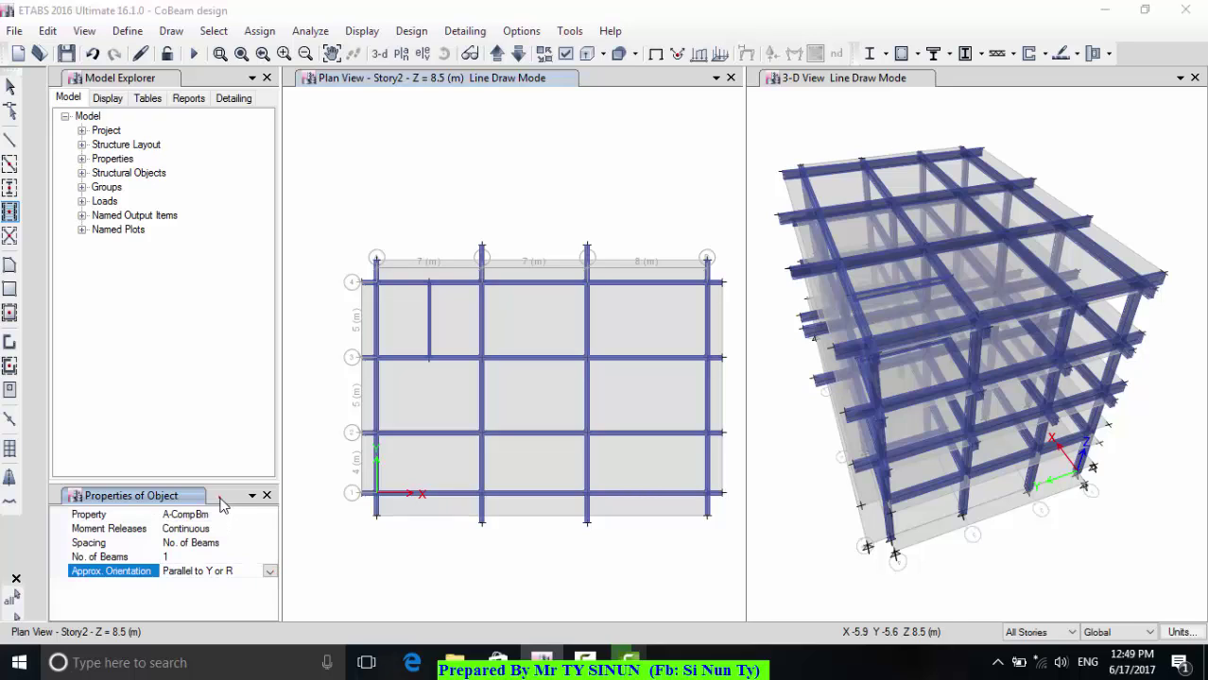
{"action": "left_click", "coordinate": [423, 472]}
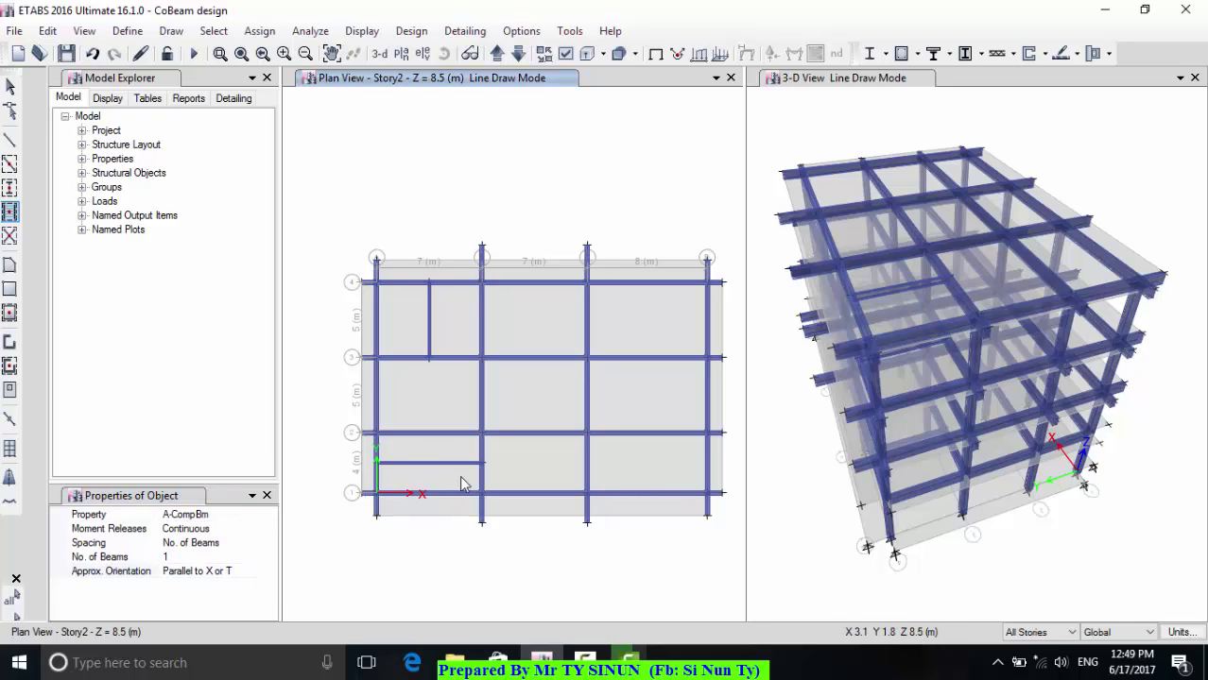
- Leave beam drawing and undo both A-CompBm secondary beams
{"action": "key", "text": "Escape"}
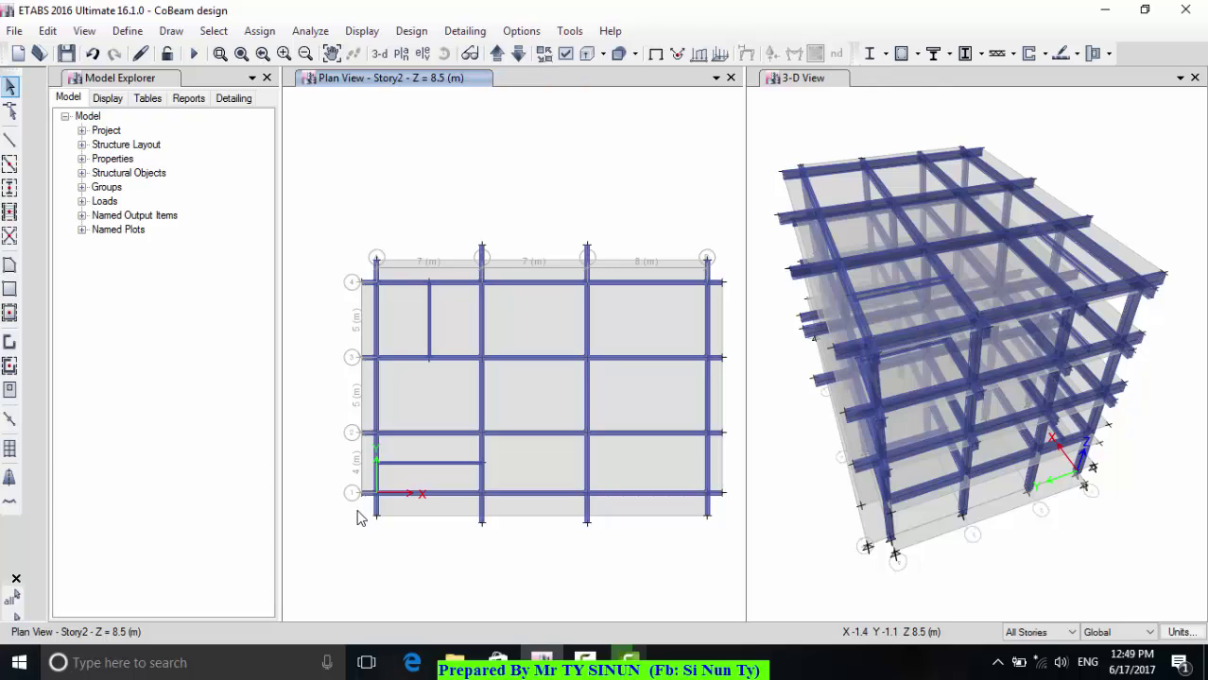
{"action": "key", "text": "ctrl+z"}
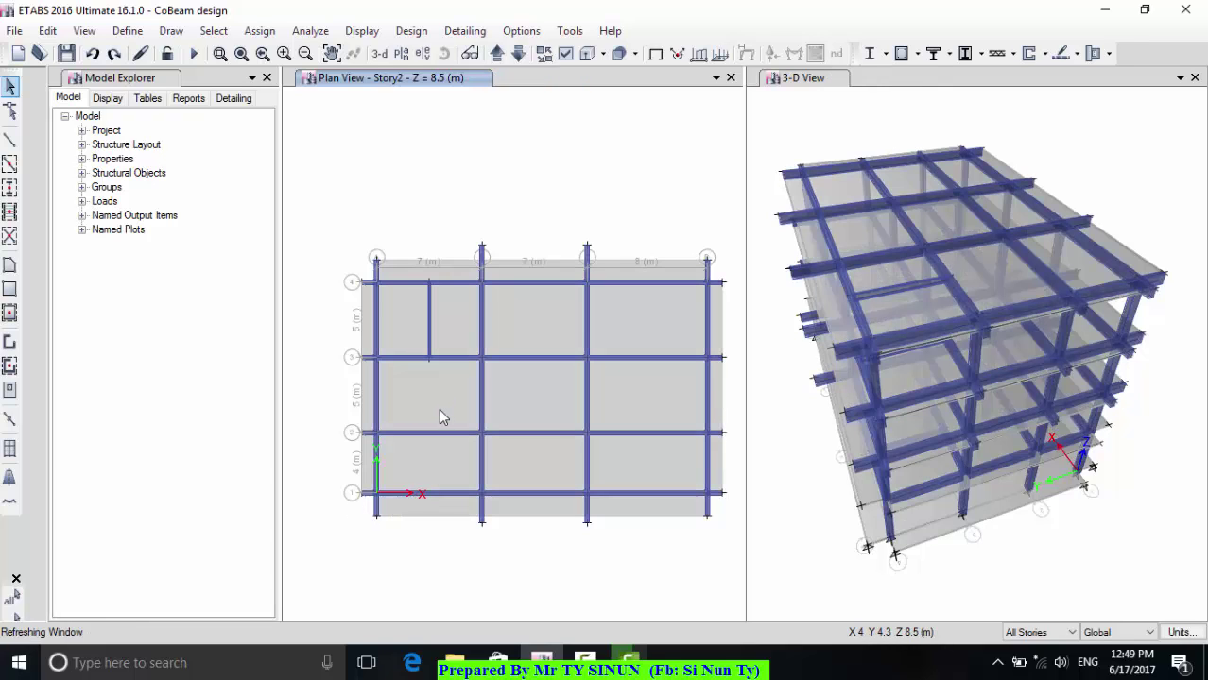
{"action": "key", "text": "ctrl+z"}
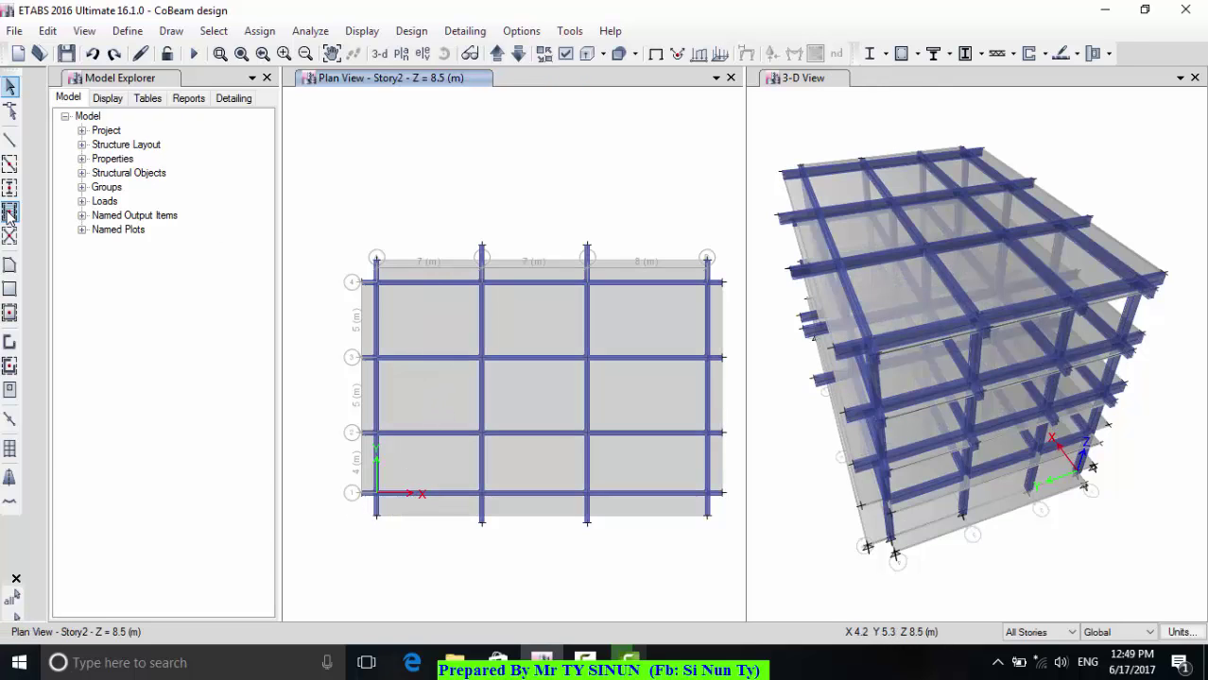
- Quick-draw one 1B1(30X60) secondary beam, oriented Parallel to Y or R, in the plan's top-left bay
{"action": "left_click", "coordinate": [7, 214]}
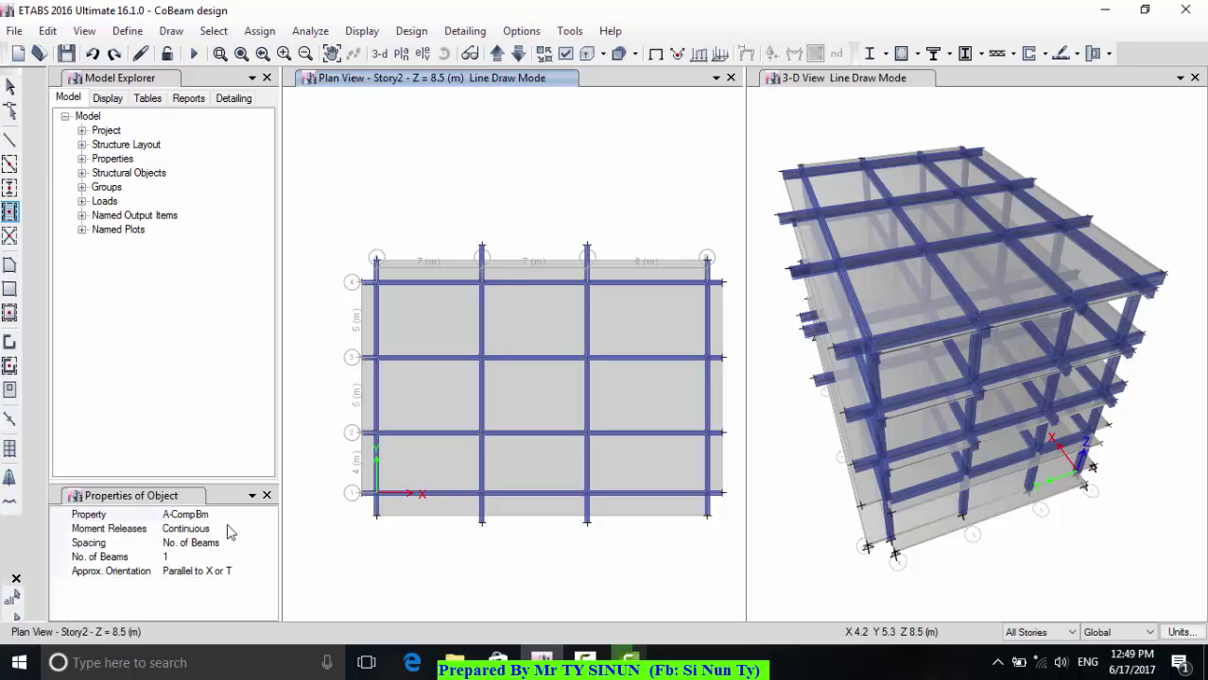
{"action": "left_click", "coordinate": [236, 515]}
{"action": "left_click", "coordinate": [269, 514]}
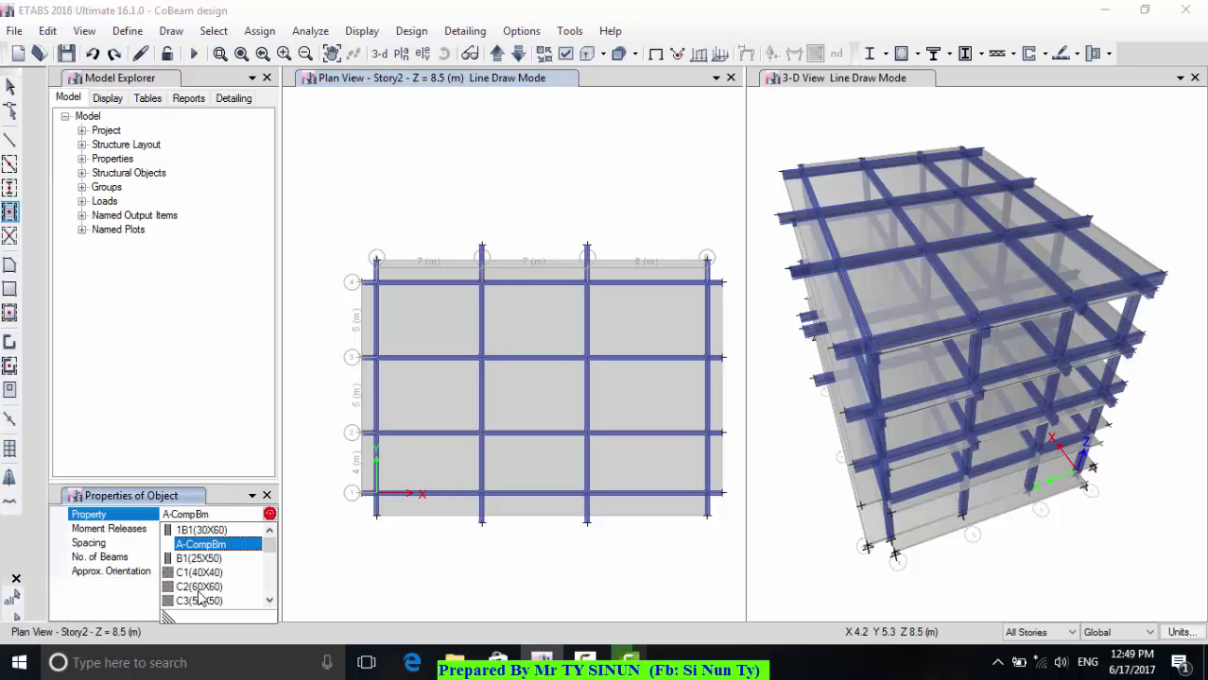
{"action": "left_click", "coordinate": [202, 530]}
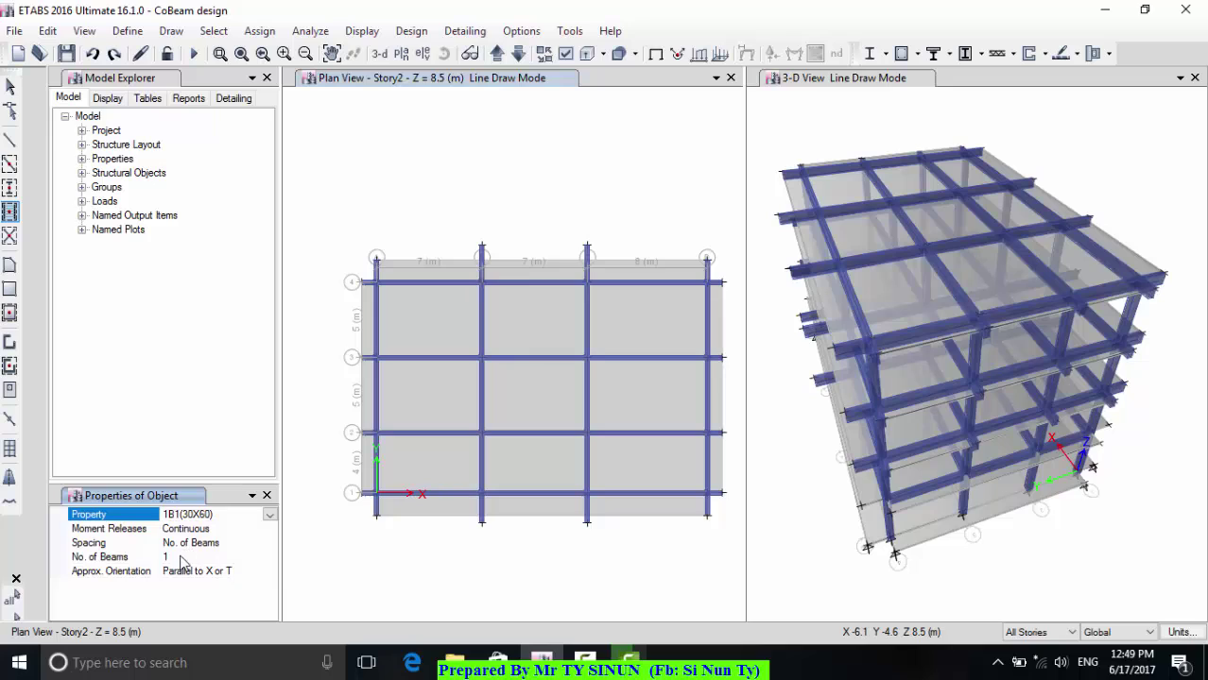
{"action": "left_click", "coordinate": [189, 571]}
{"action": "left_click", "coordinate": [270, 572]}
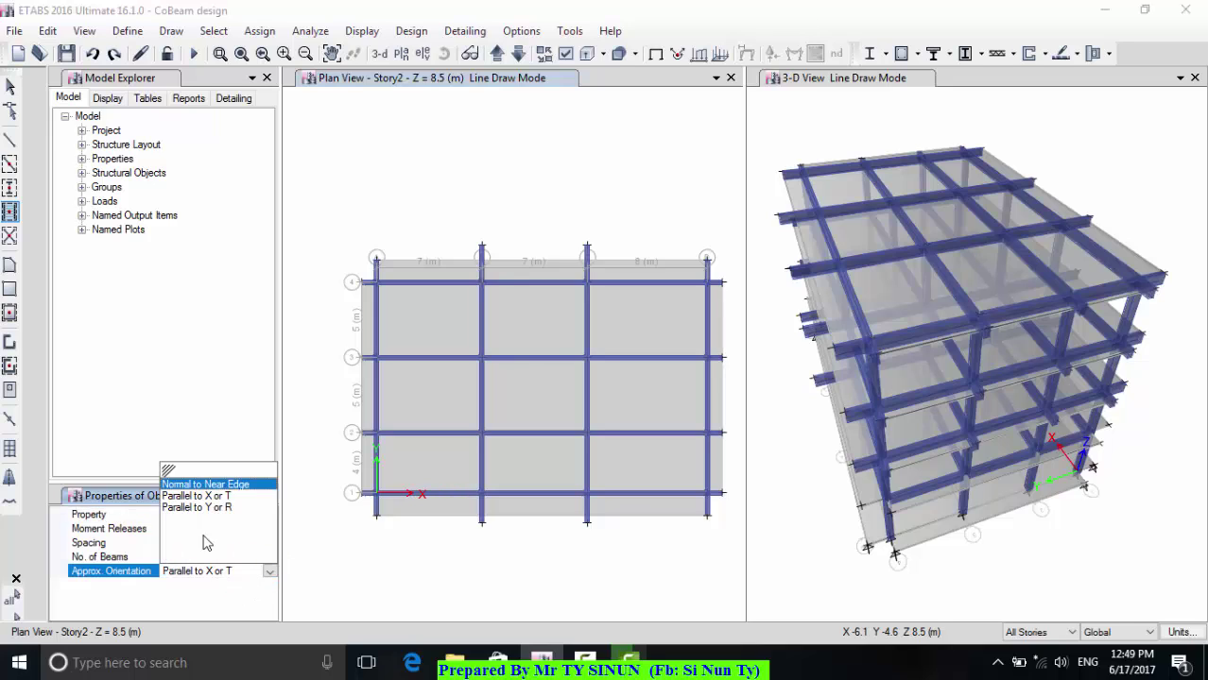
{"action": "left_click", "coordinate": [211, 507]}
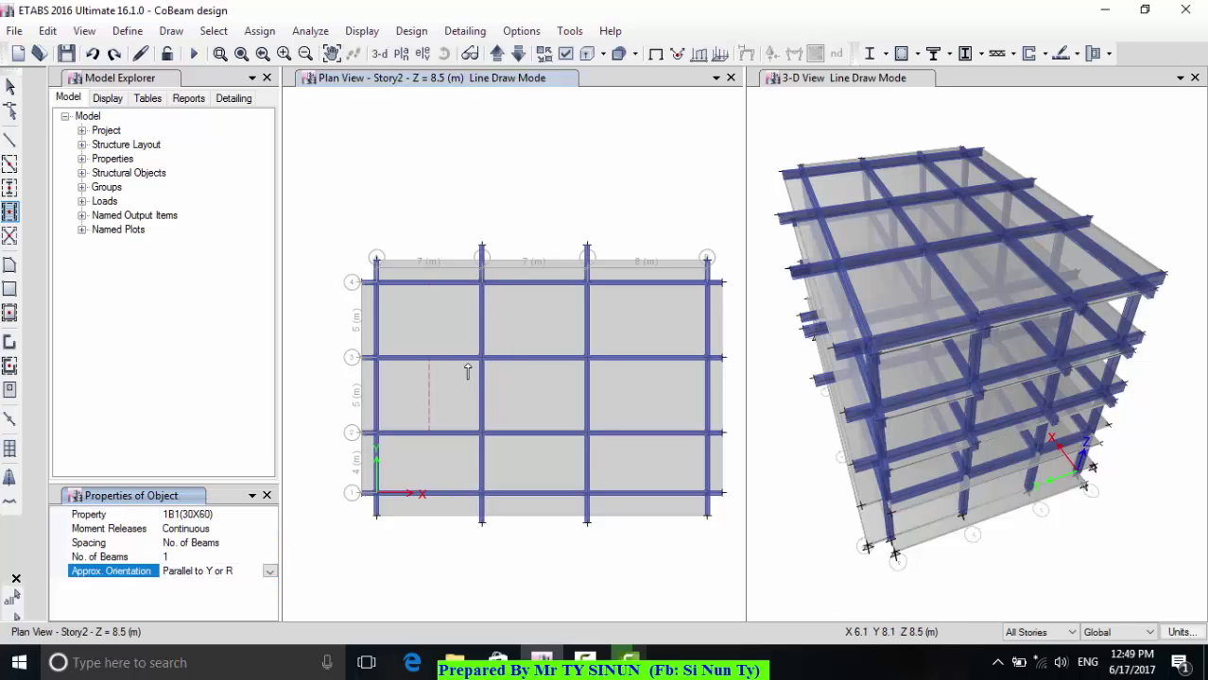
{"action": "left_click", "coordinate": [429, 317]}
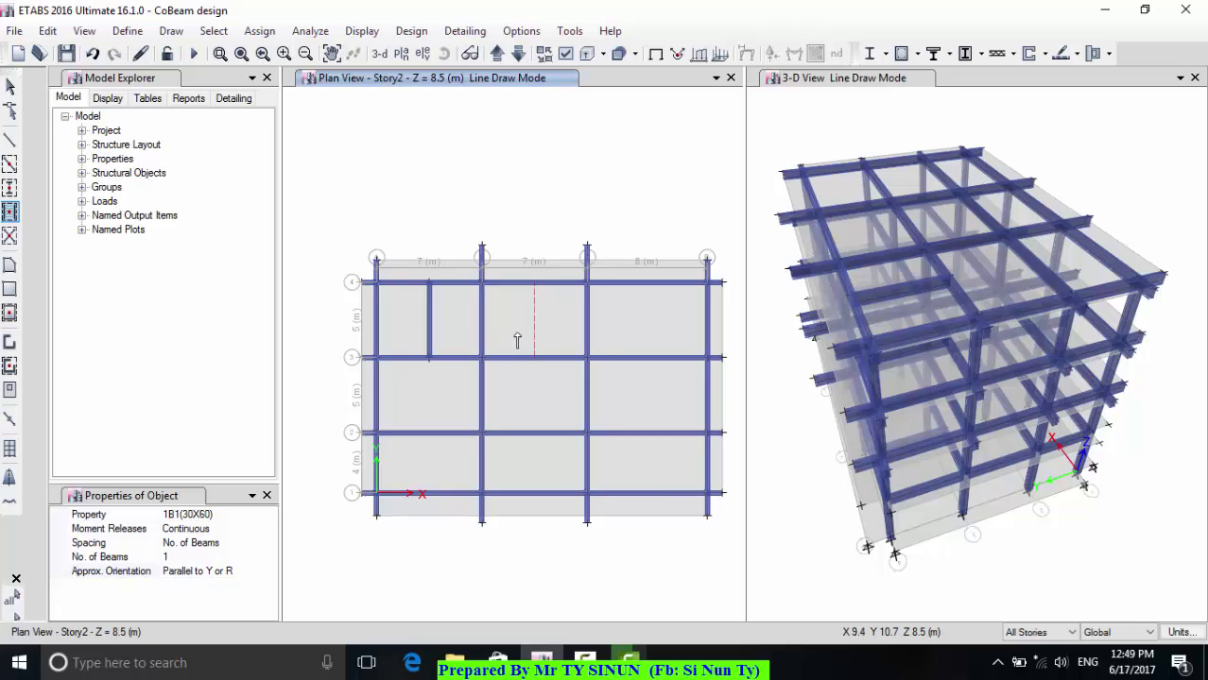
- Quick-draw one 1B1(30X60) secondary beam parallel to Y in each of the eight remaining grid bays, and leave beam drawing
{"action": "left_click", "coordinate": [516, 333]}
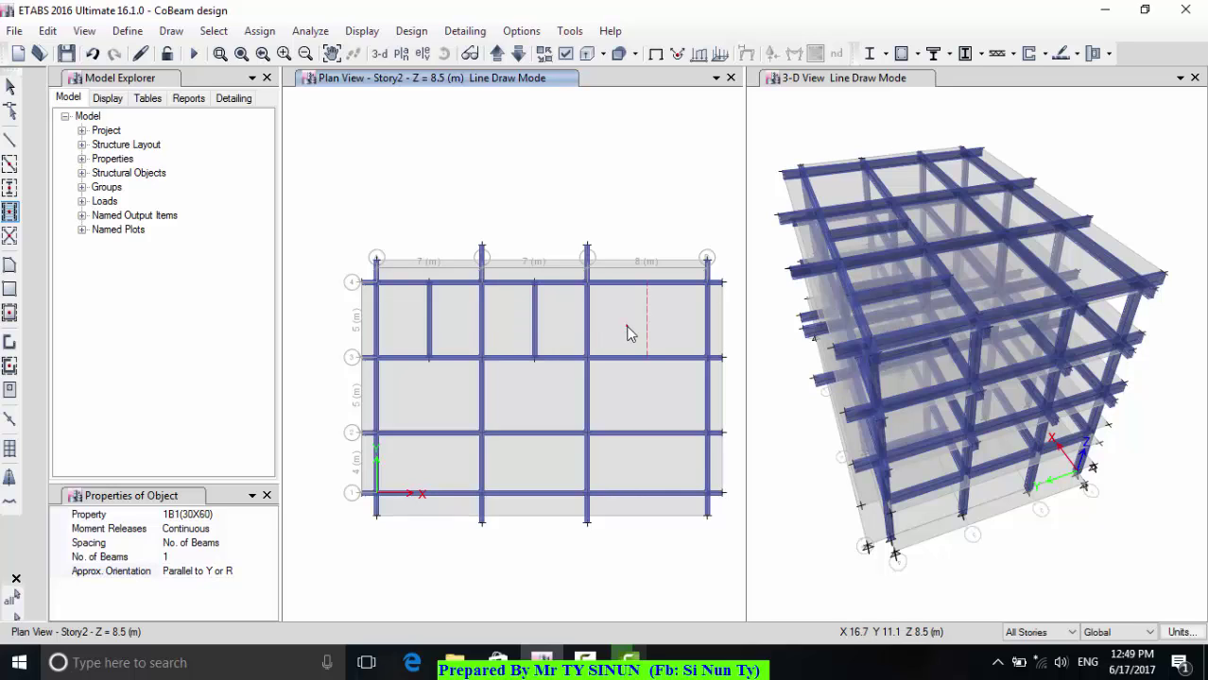
{"action": "left_click", "coordinate": [628, 331]}
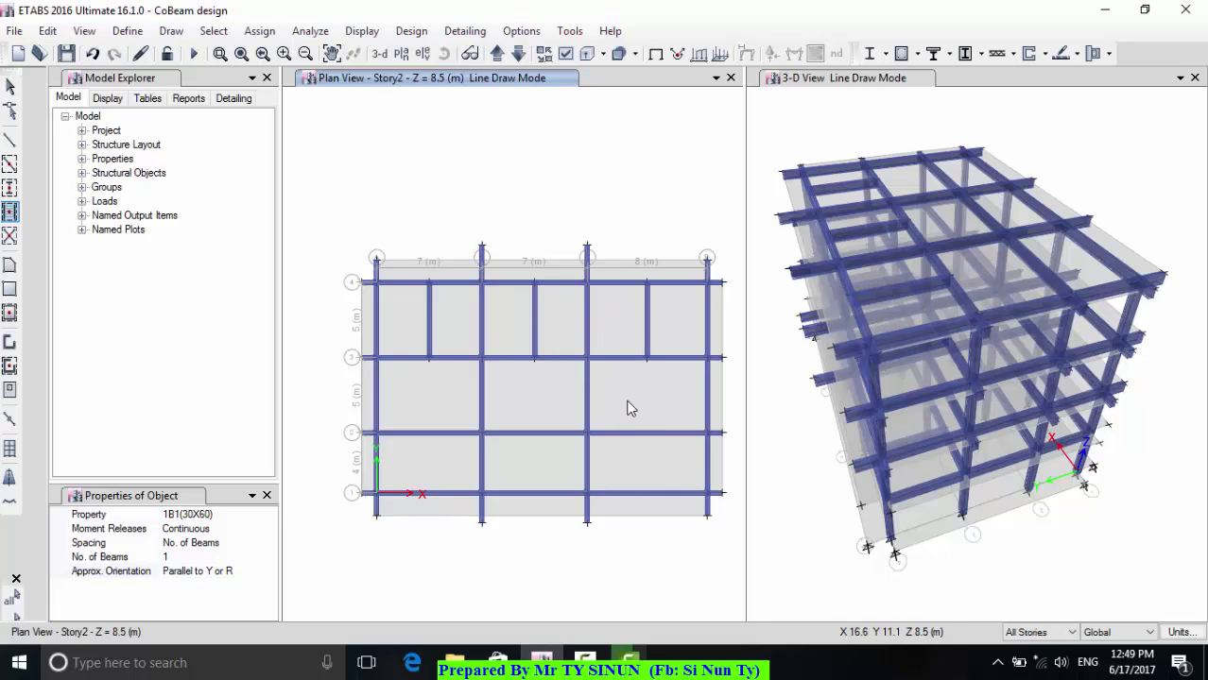
{"action": "left_click", "coordinate": [621, 400]}
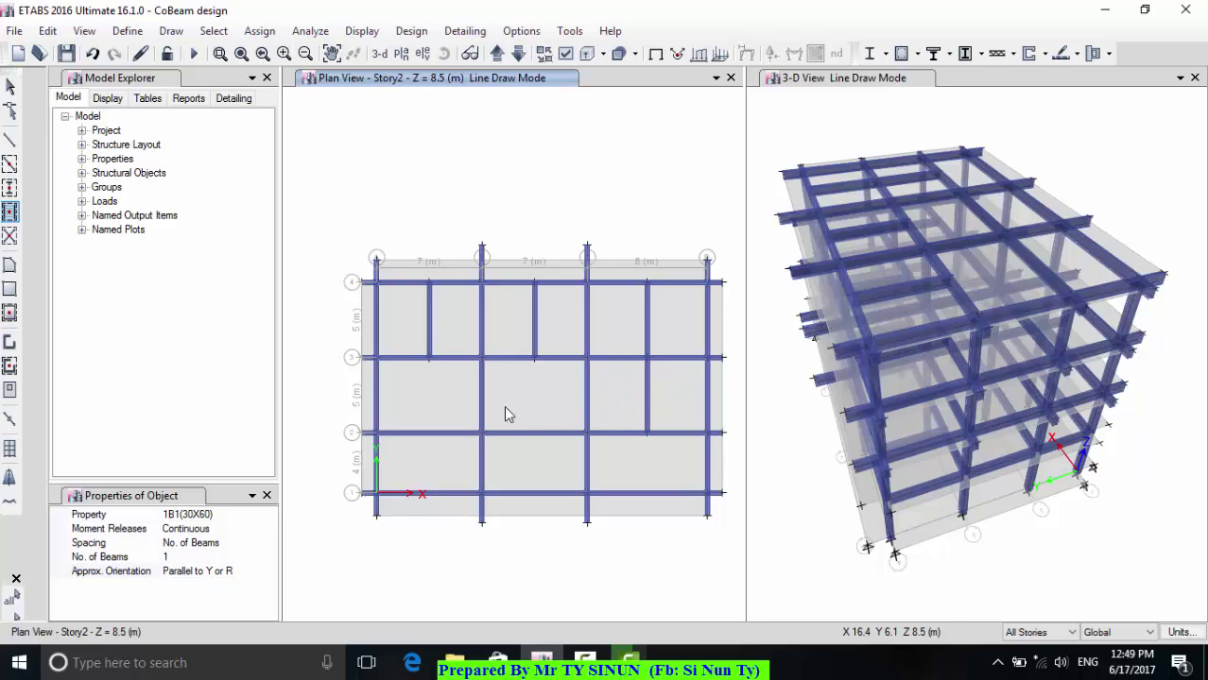
{"action": "left_click", "coordinate": [396, 414]}
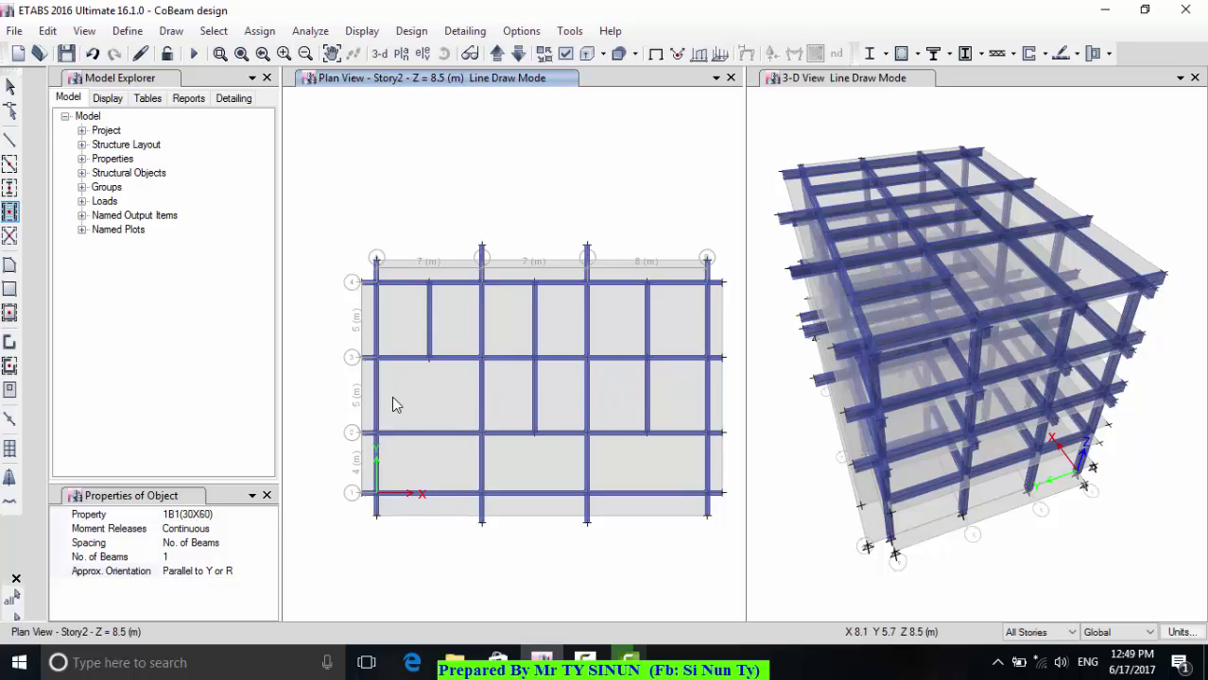
{"action": "left_click", "coordinate": [401, 406]}
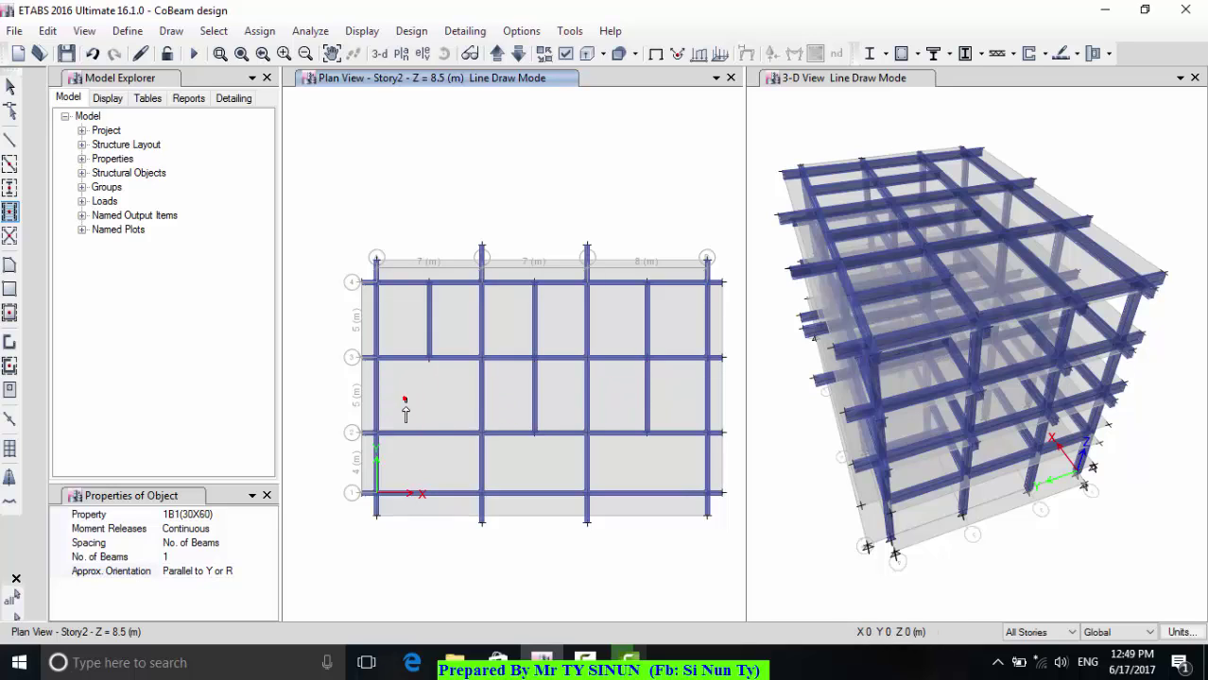
{"action": "left_click", "coordinate": [409, 470]}
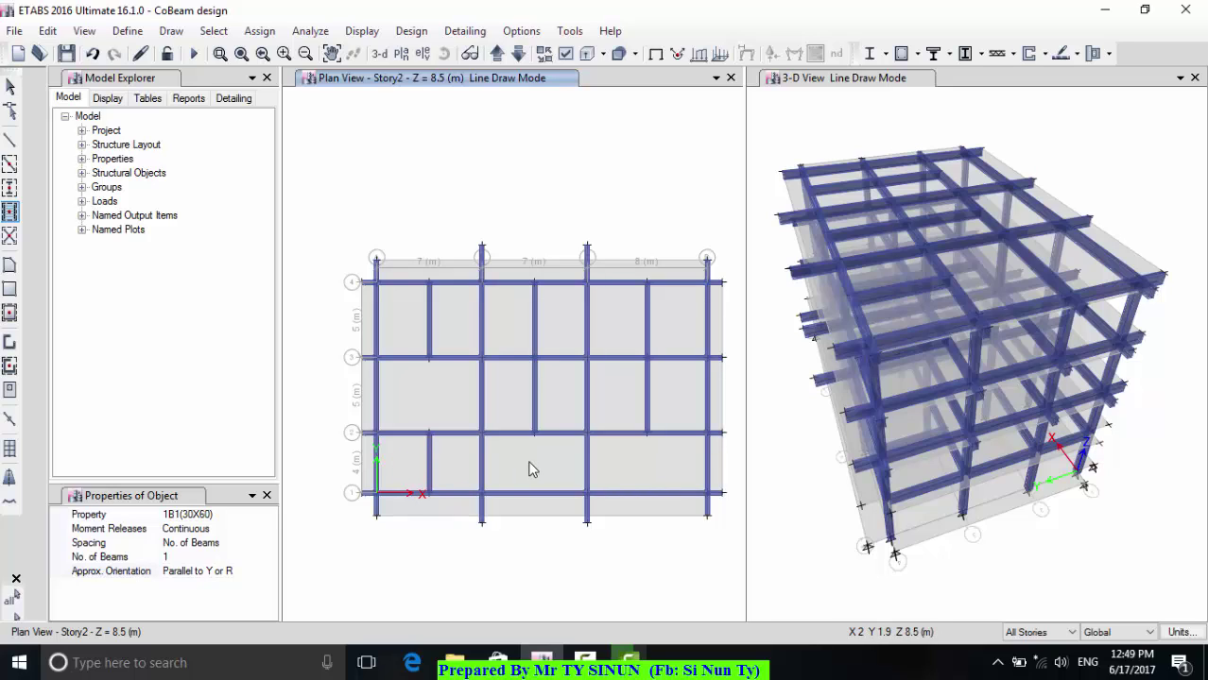
{"action": "left_click", "coordinate": [565, 475]}
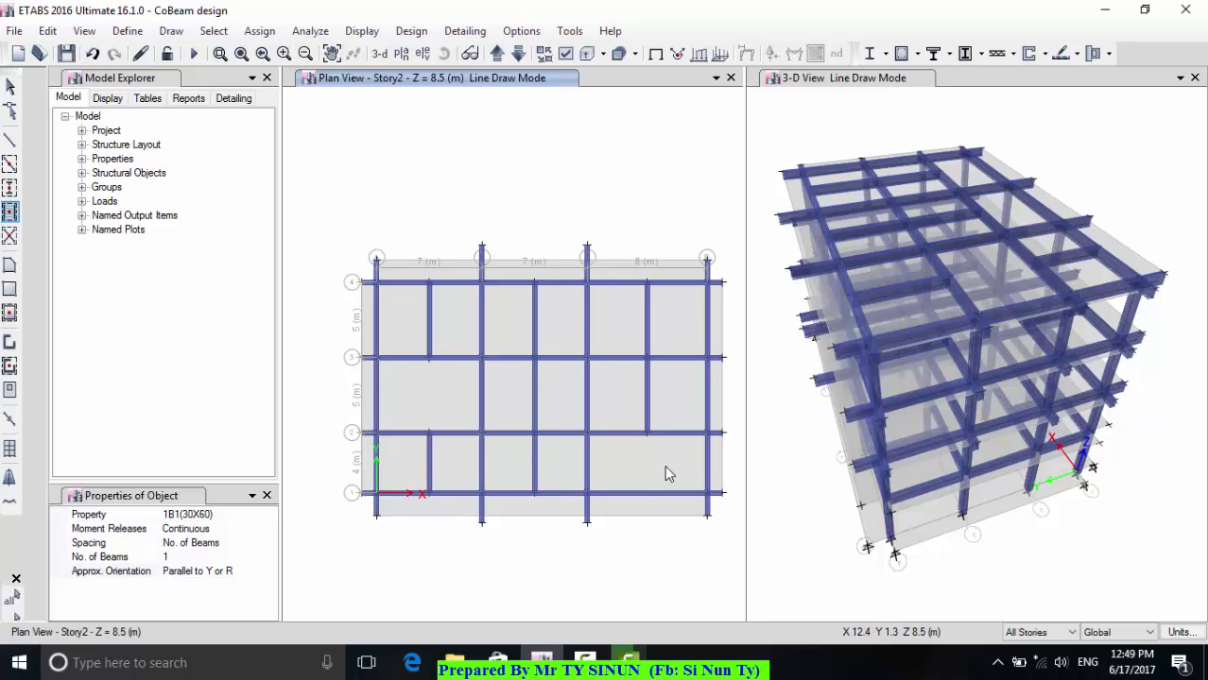
{"action": "left_click", "coordinate": [677, 467]}
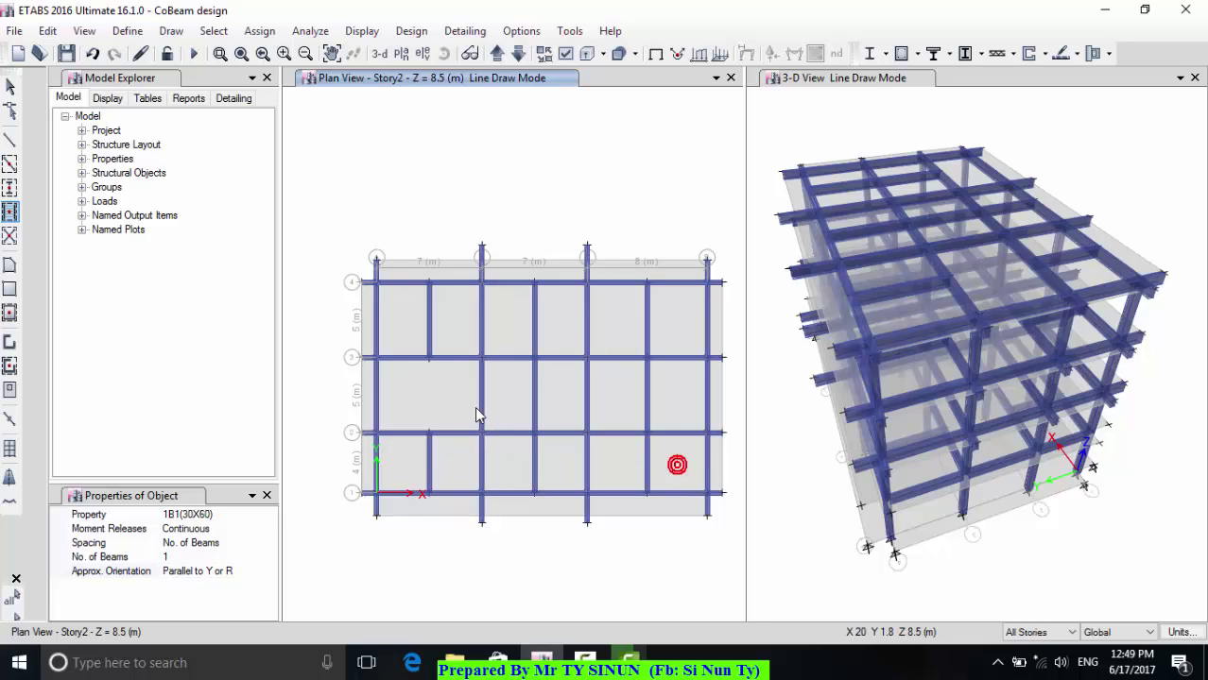
{"action": "left_click", "coordinate": [420, 415]}
{"action": "left_click", "coordinate": [10, 86]}
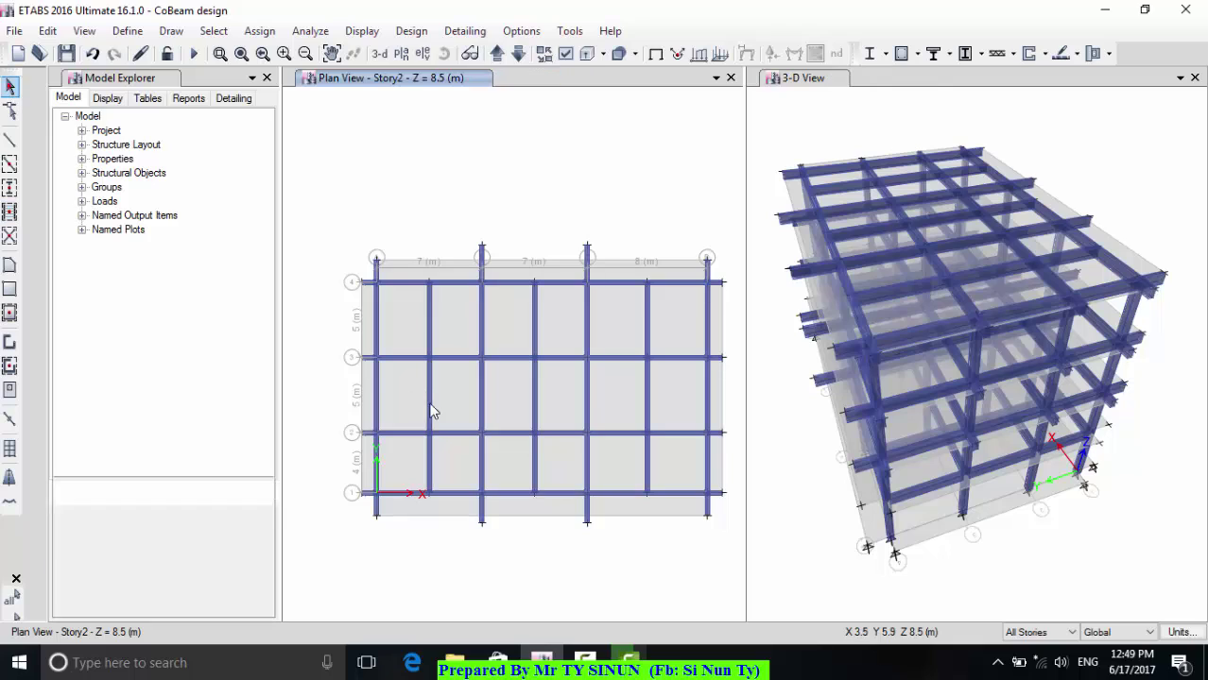
- Select the secondary beams in all nine grid bays and assign them the B1(25X50) frame section
{"action": "left_click", "coordinate": [430, 327]}
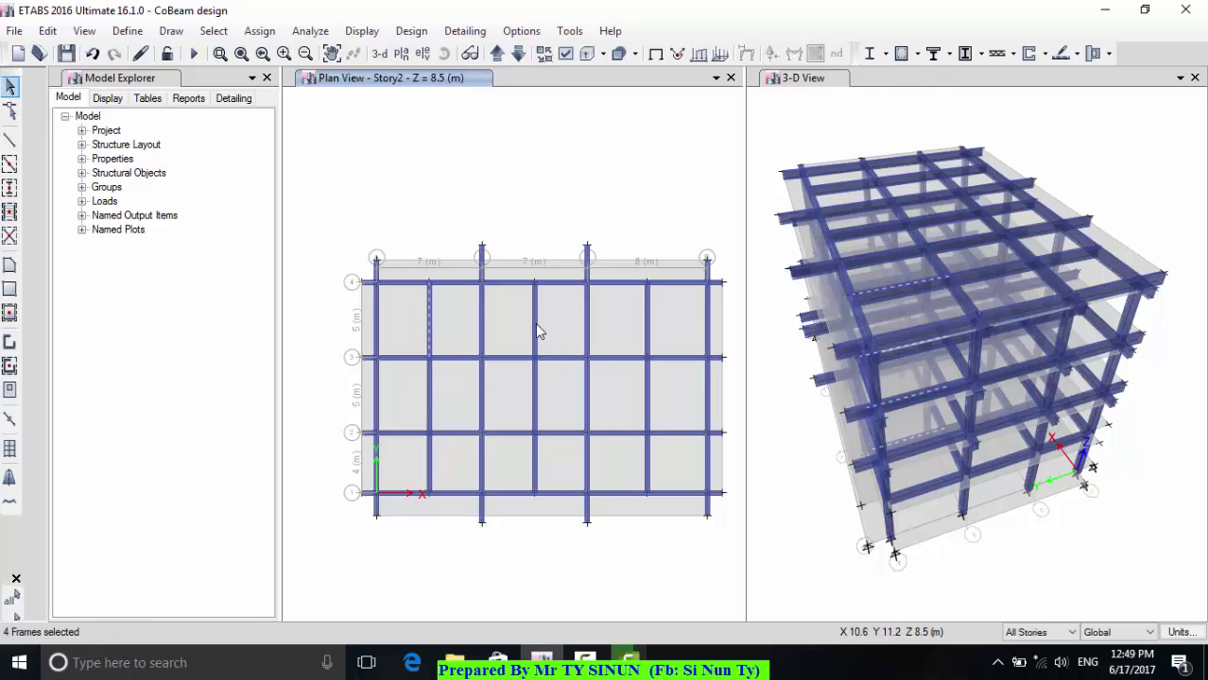
{"action": "left_click", "coordinate": [535, 323]}
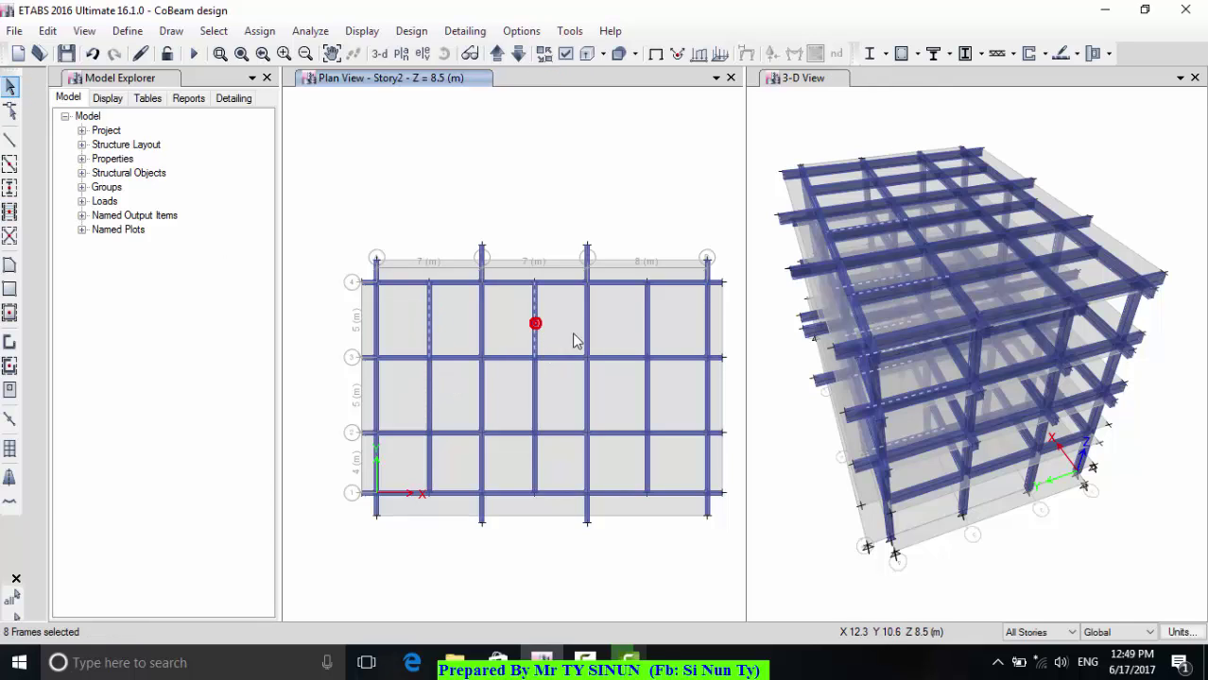
{"action": "left_click", "coordinate": [647, 327]}
{"action": "left_click", "coordinate": [647, 400]}
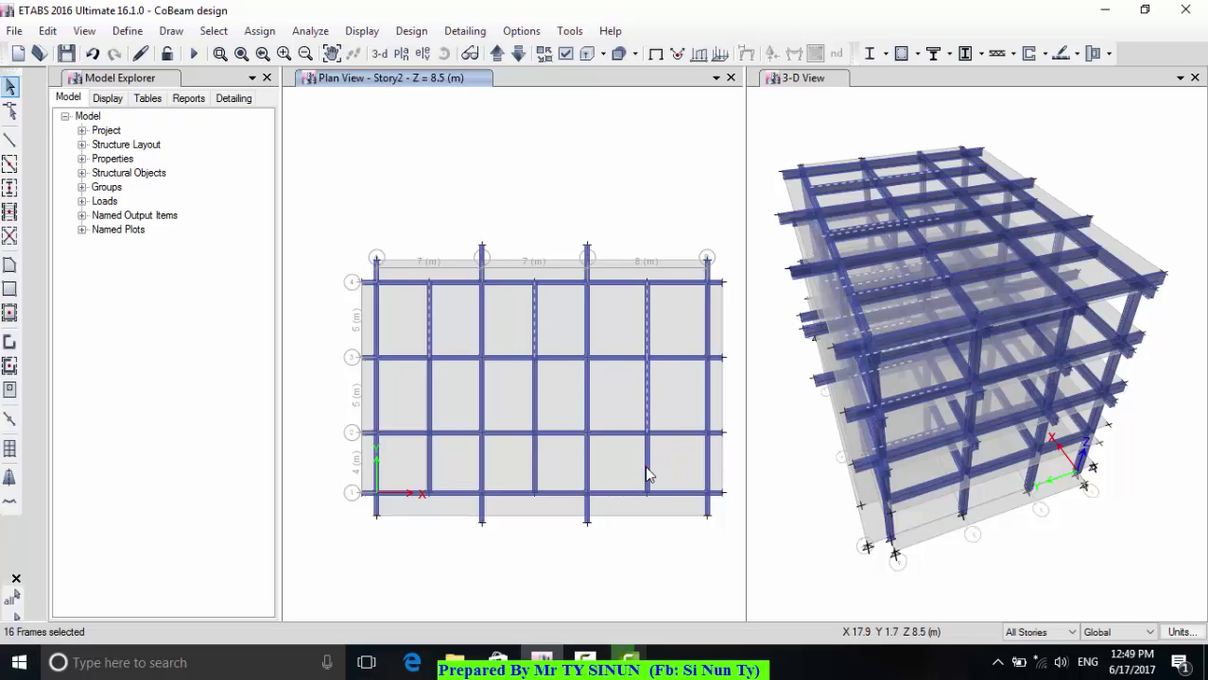
{"action": "left_click", "coordinate": [643, 469]}
{"action": "left_click", "coordinate": [533, 463]}
{"action": "left_click", "coordinate": [531, 395]}
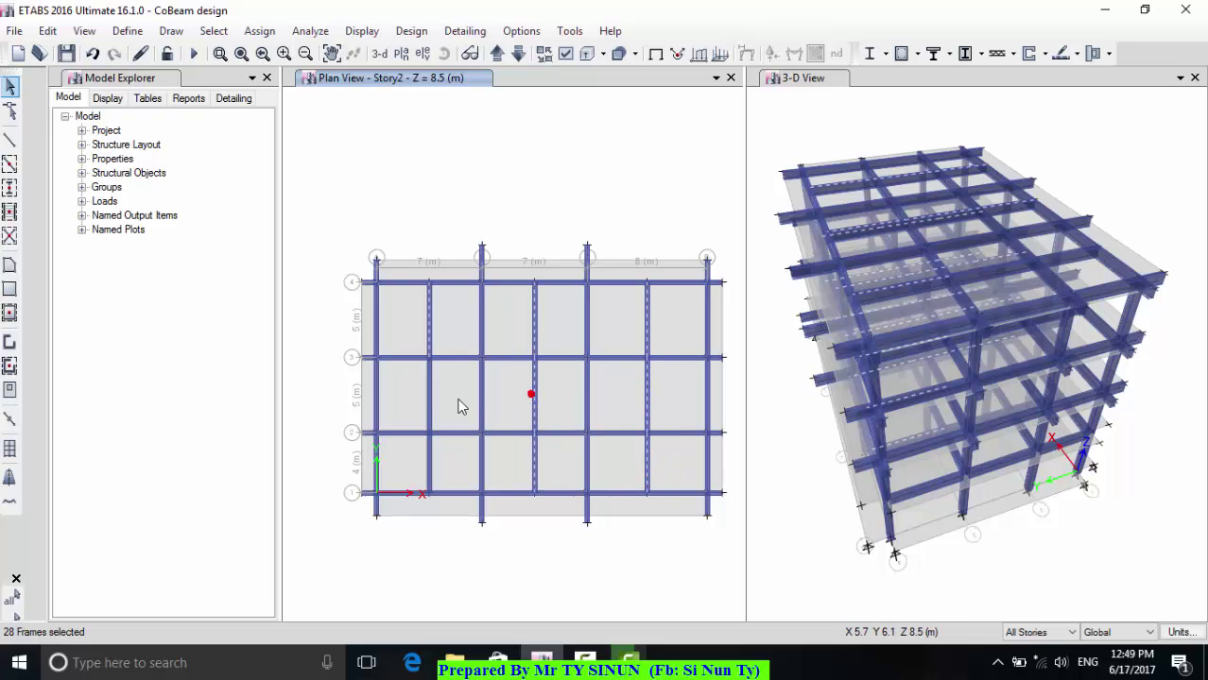
{"action": "left_click", "coordinate": [430, 474]}
{"action": "left_click", "coordinate": [259, 30]}
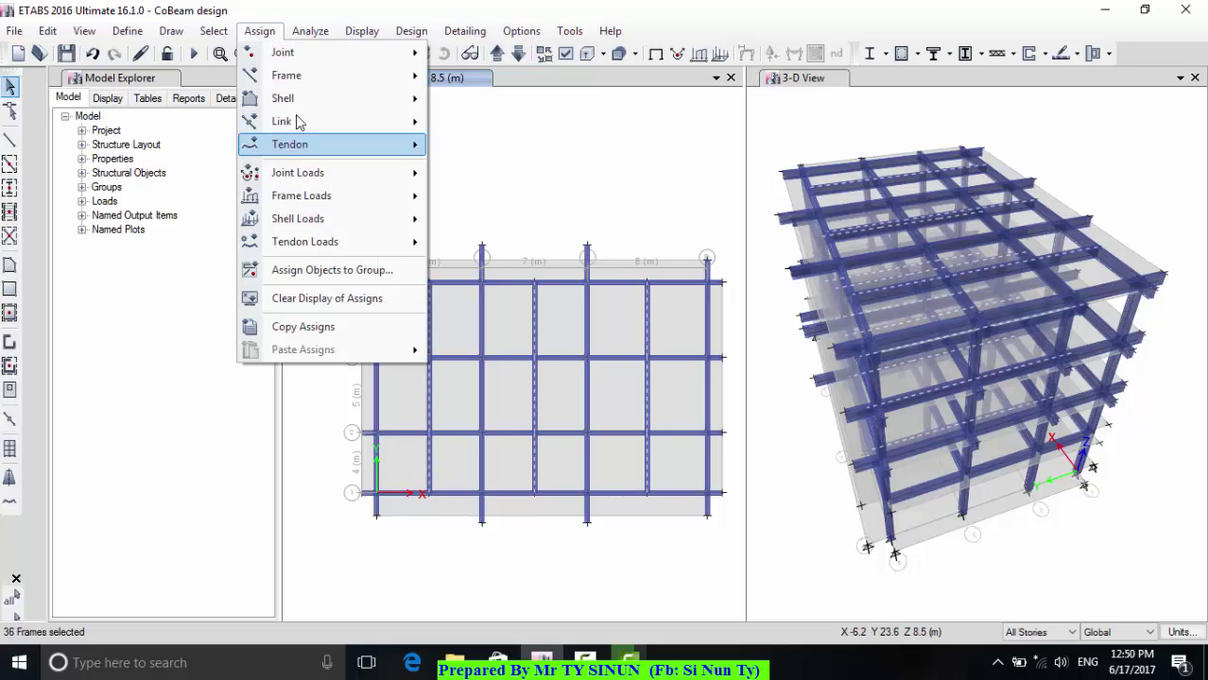
{"action": "mouse_move", "coordinate": [378, 83]}
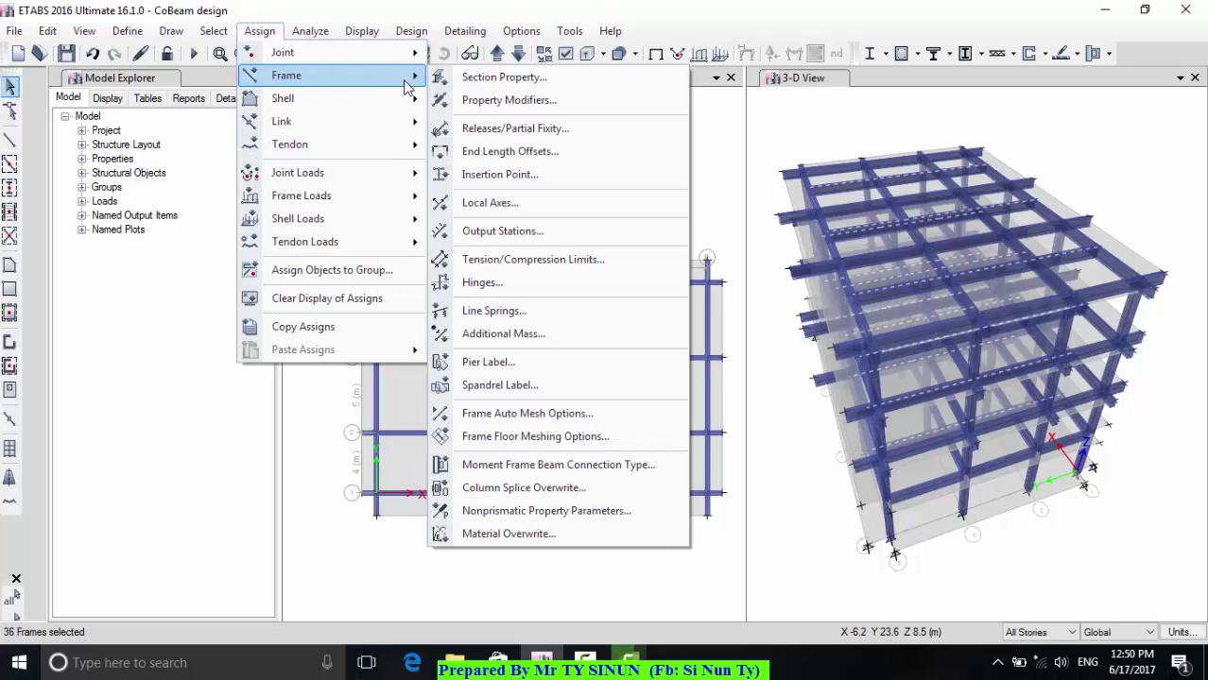
{"action": "left_click", "coordinate": [525, 84]}
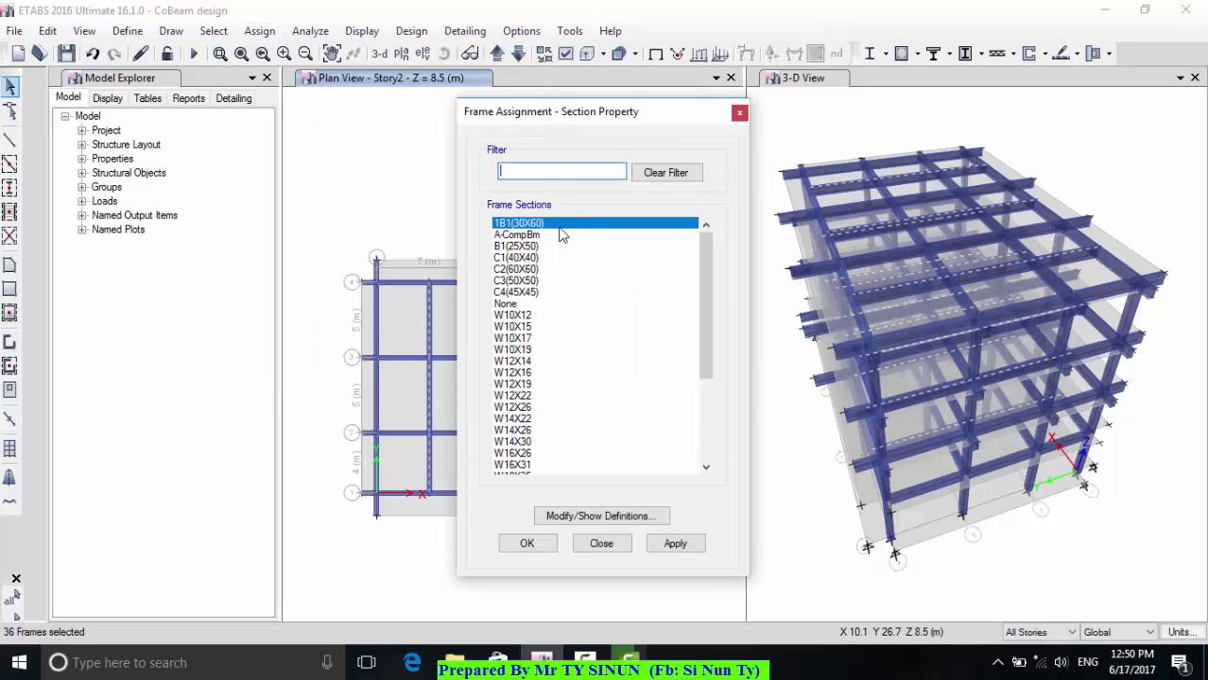
{"action": "left_click", "coordinate": [520, 246]}
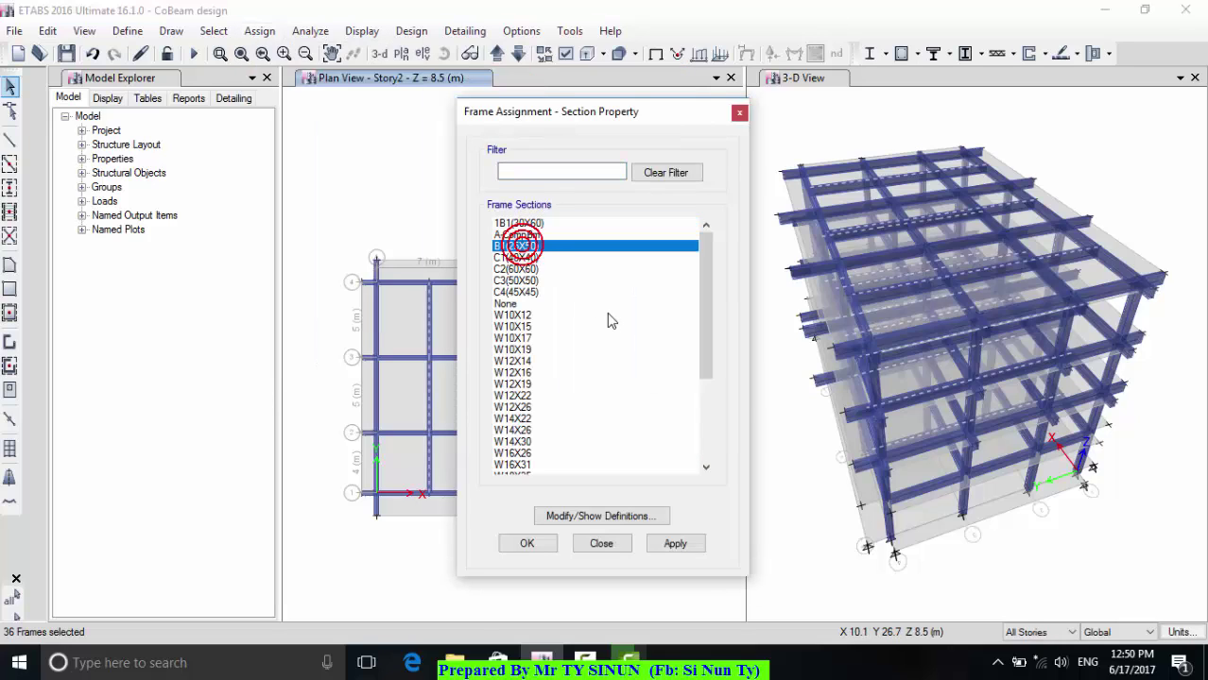
{"action": "left_click", "coordinate": [680, 544]}
{"action": "left_click", "coordinate": [525, 542]}
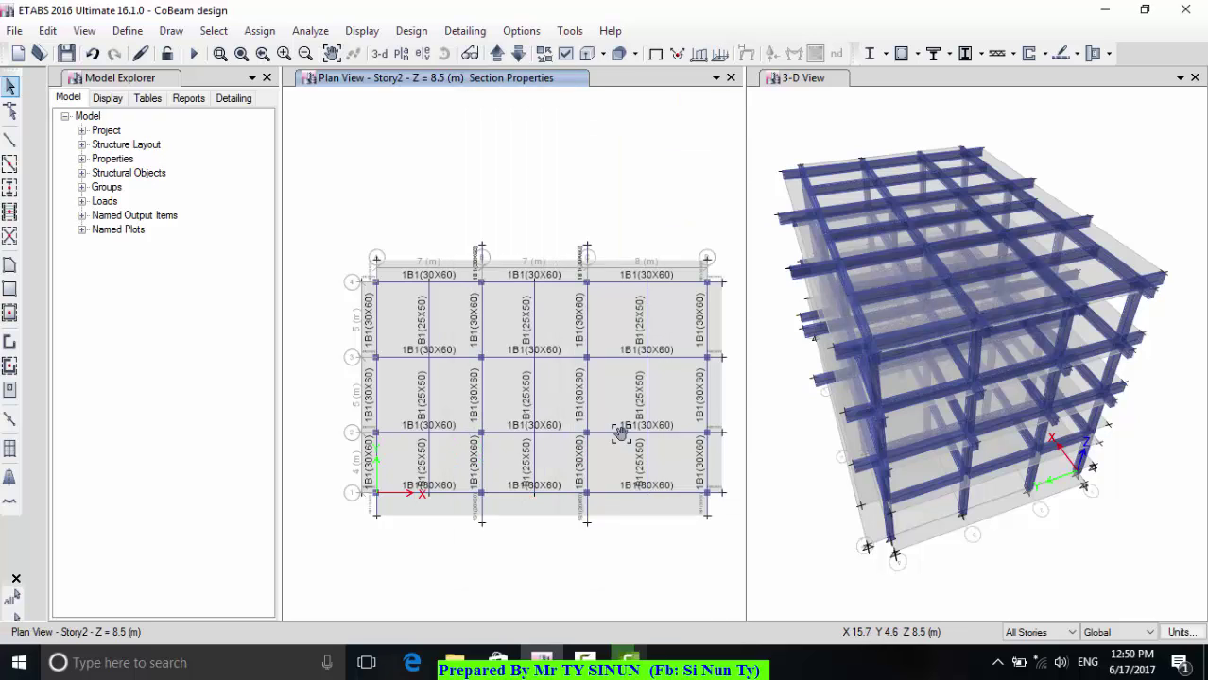
- Clear the section property labels from the plan view and turn its extruded display back on
{"action": "middle_click_drag", "start_coordinate": [620, 426], "coordinate": [599, 425]}
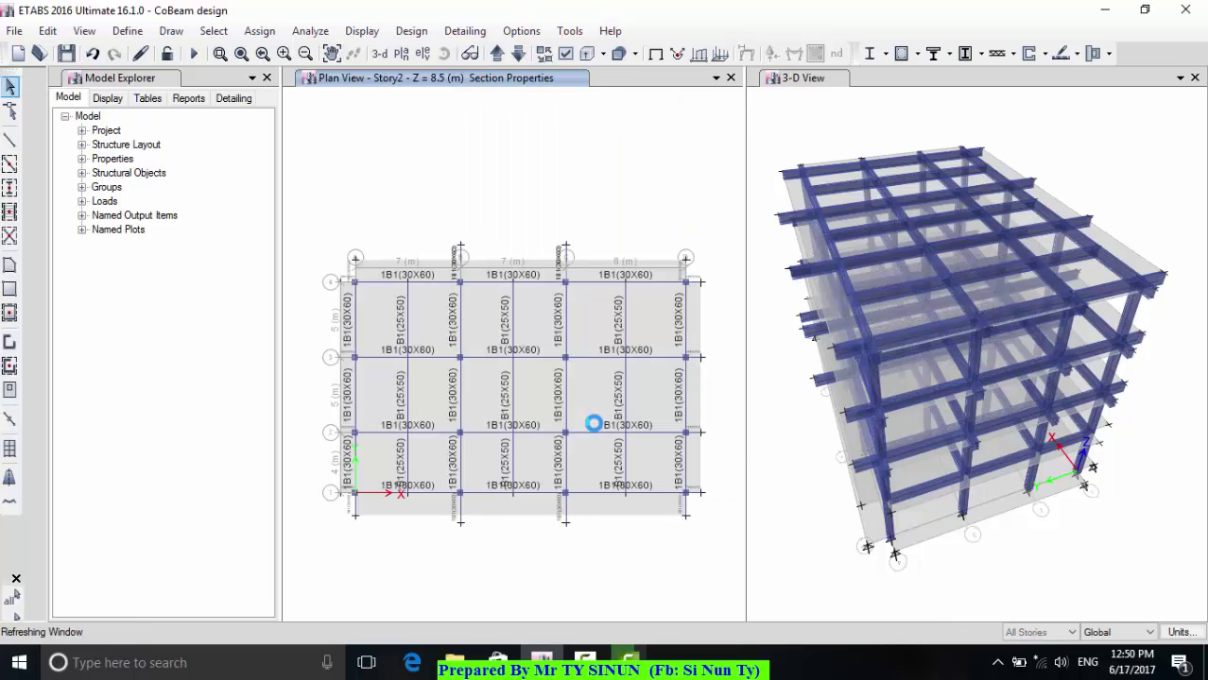
{"action": "left_click", "coordinate": [654, 54]}
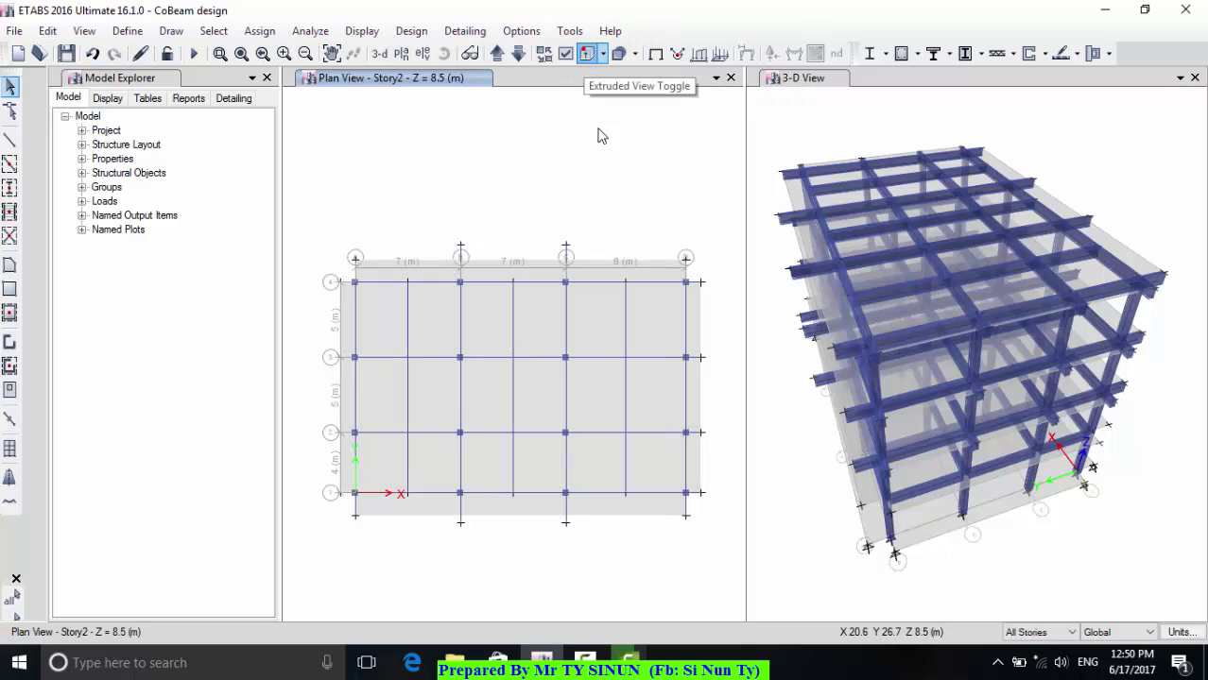
{"action": "left_click", "coordinate": [586, 54]}
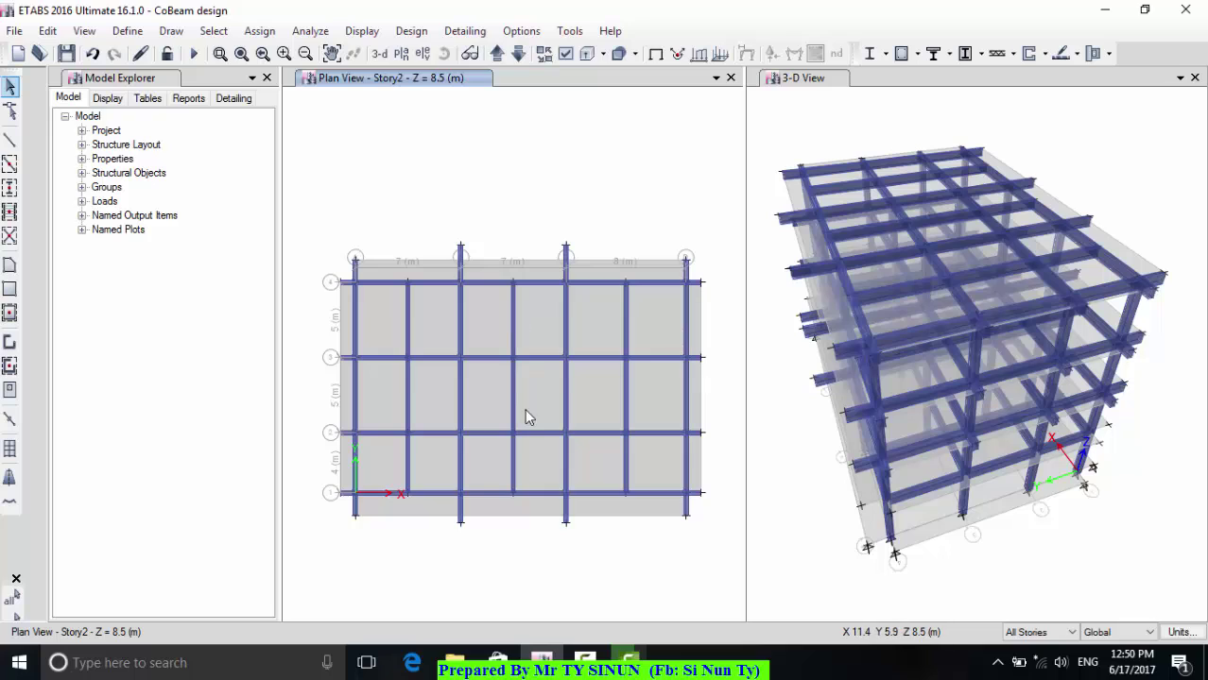
{"action": "middle_click_drag", "start_coordinate": [542, 385], "coordinate": [534, 380]}
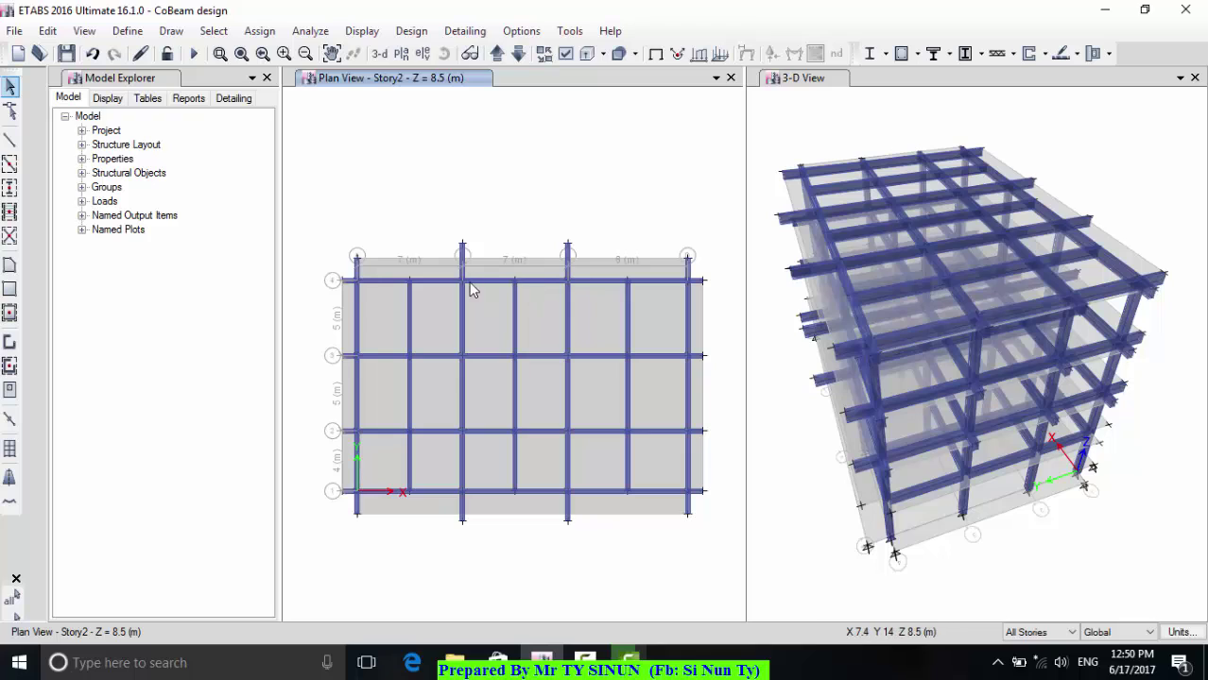
- Divide the main floor slab's quadrilaterals at intersections with the selected interior beams, check a few panels, clear the selection and close the dialog
{"action": "left_click", "coordinate": [494, 322]}
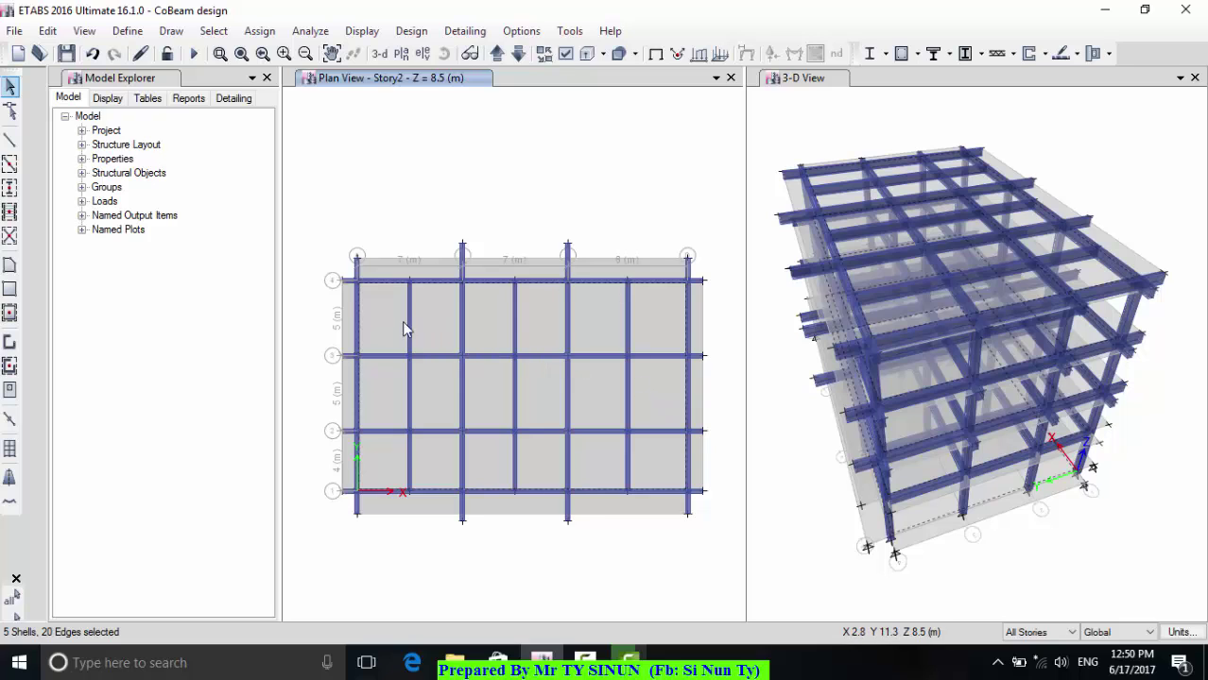
{"action": "left_click_drag", "start_coordinate": [660, 327], "coordinate": [386, 474]}
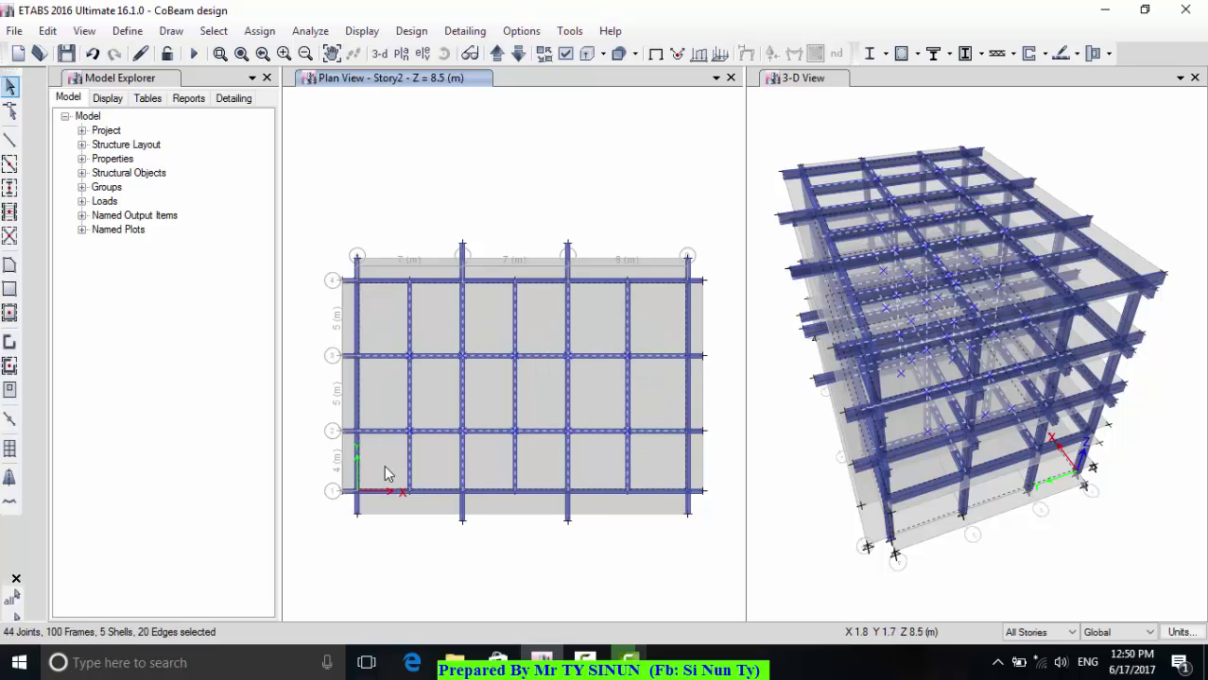
{"action": "left_click", "coordinate": [48, 31]}
{"action": "mouse_move", "coordinate": [182, 471]}
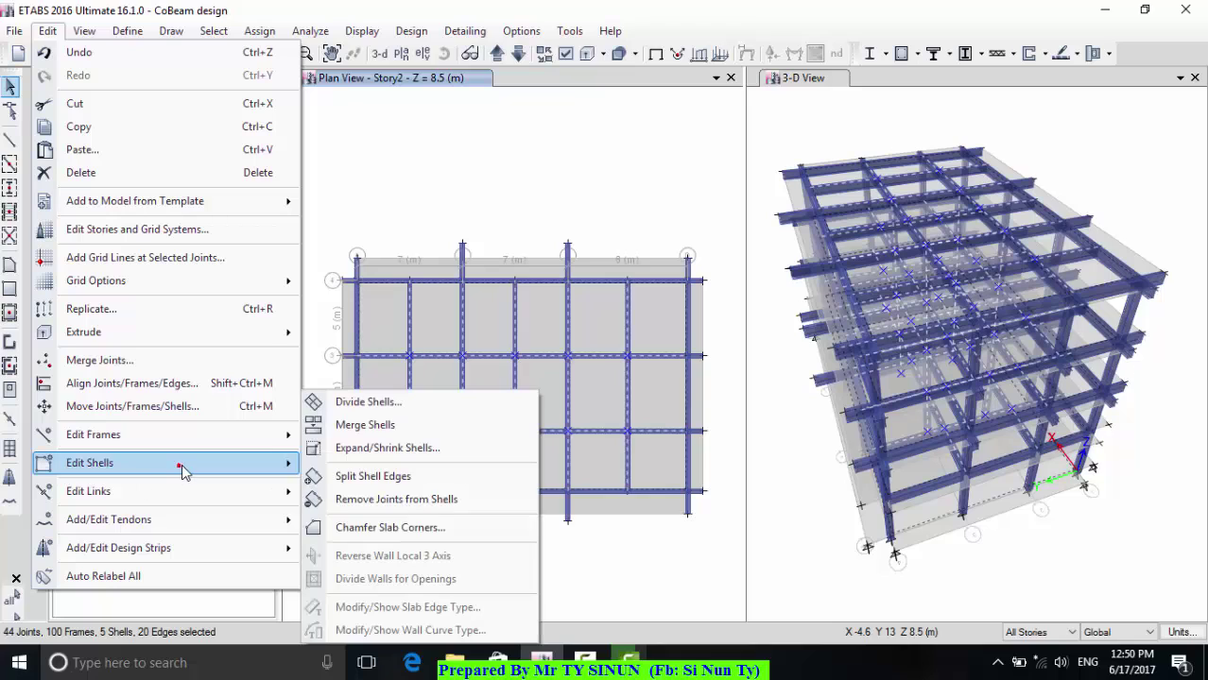
{"action": "left_click", "coordinate": [369, 402]}
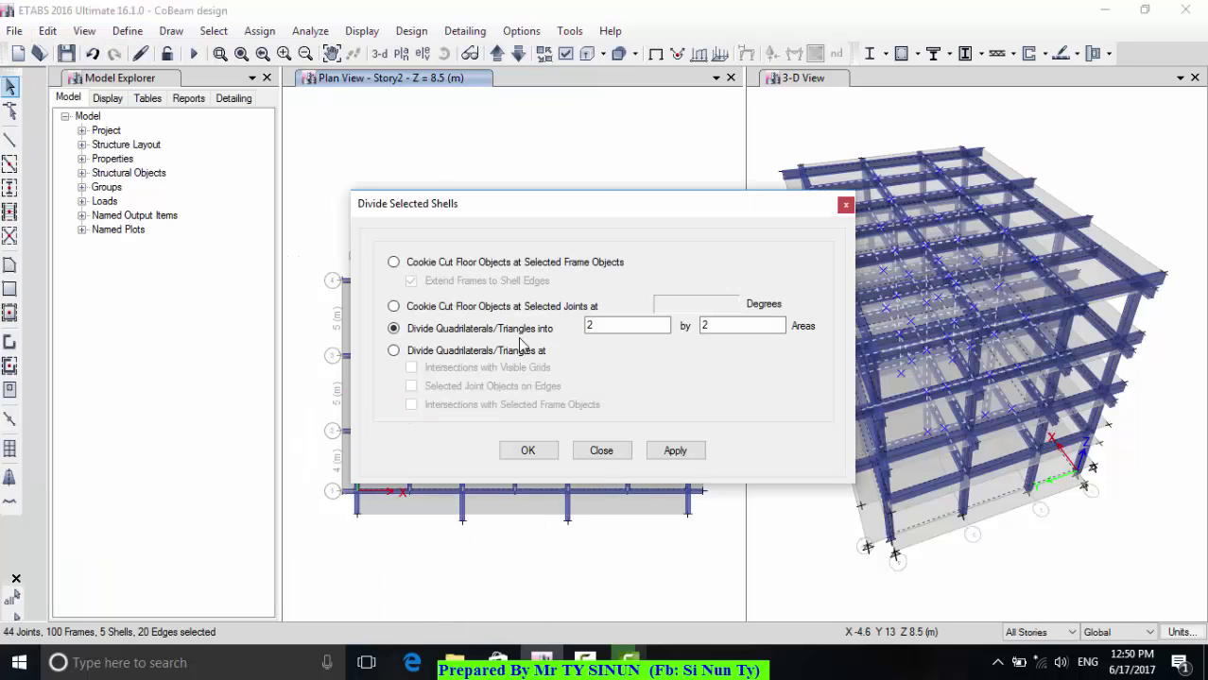
{"action": "left_click", "coordinate": [425, 354]}
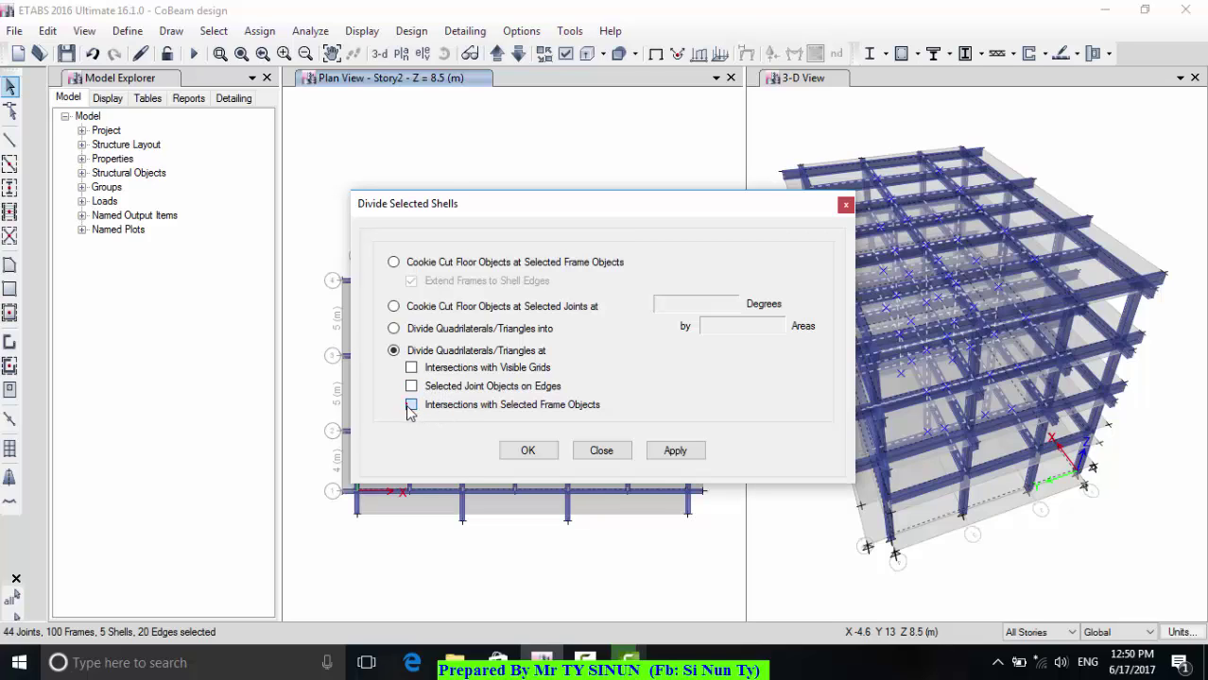
{"action": "left_click", "coordinate": [411, 405]}
{"action": "left_click", "coordinate": [684, 448]}
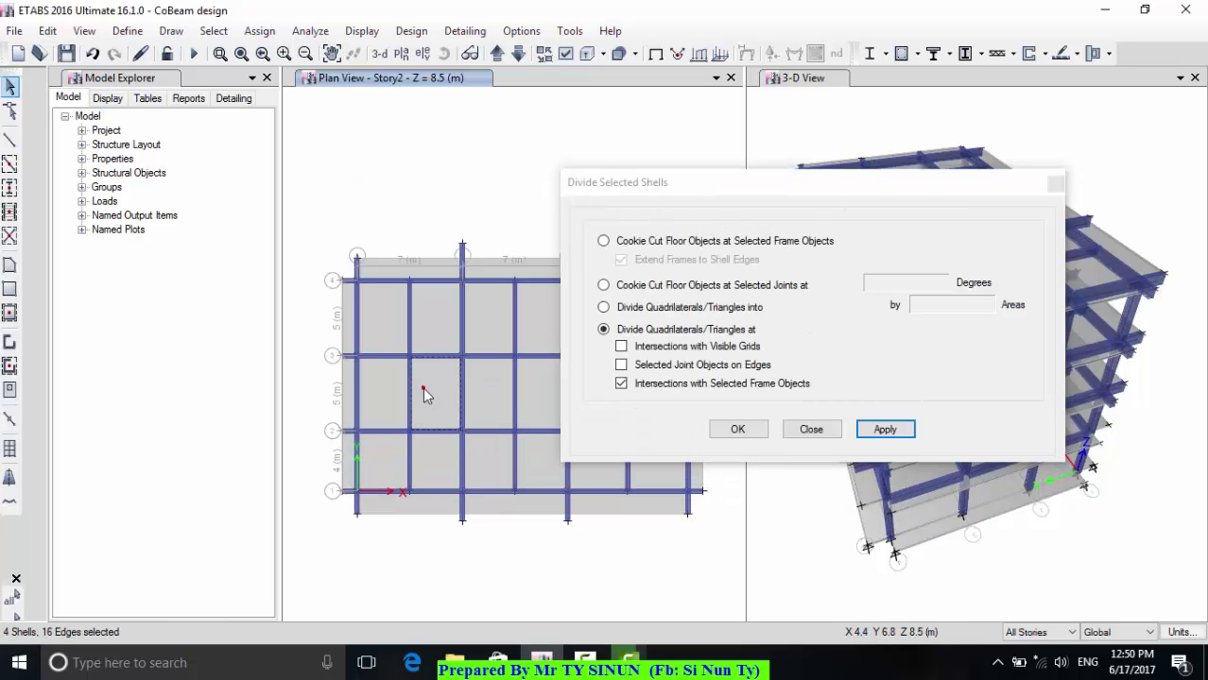
{"action": "left_click", "coordinate": [512, 403]}
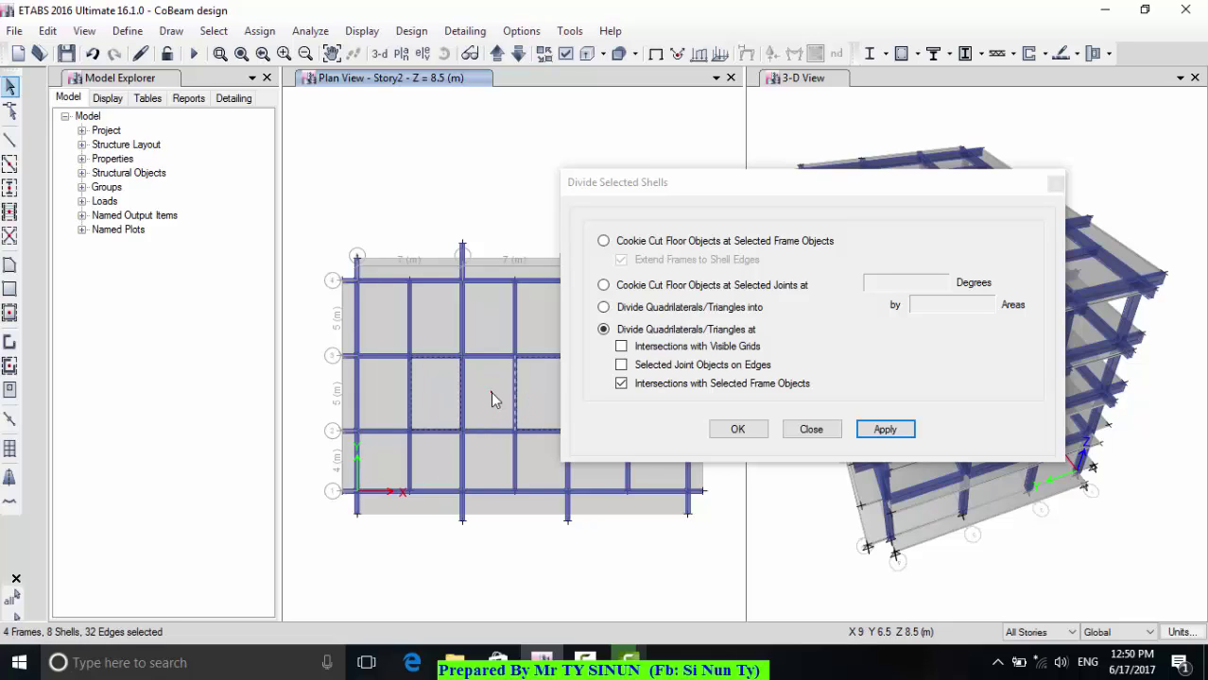
{"action": "left_click", "coordinate": [490, 391]}
{"action": "key", "text": "ctrl+shift+c"}
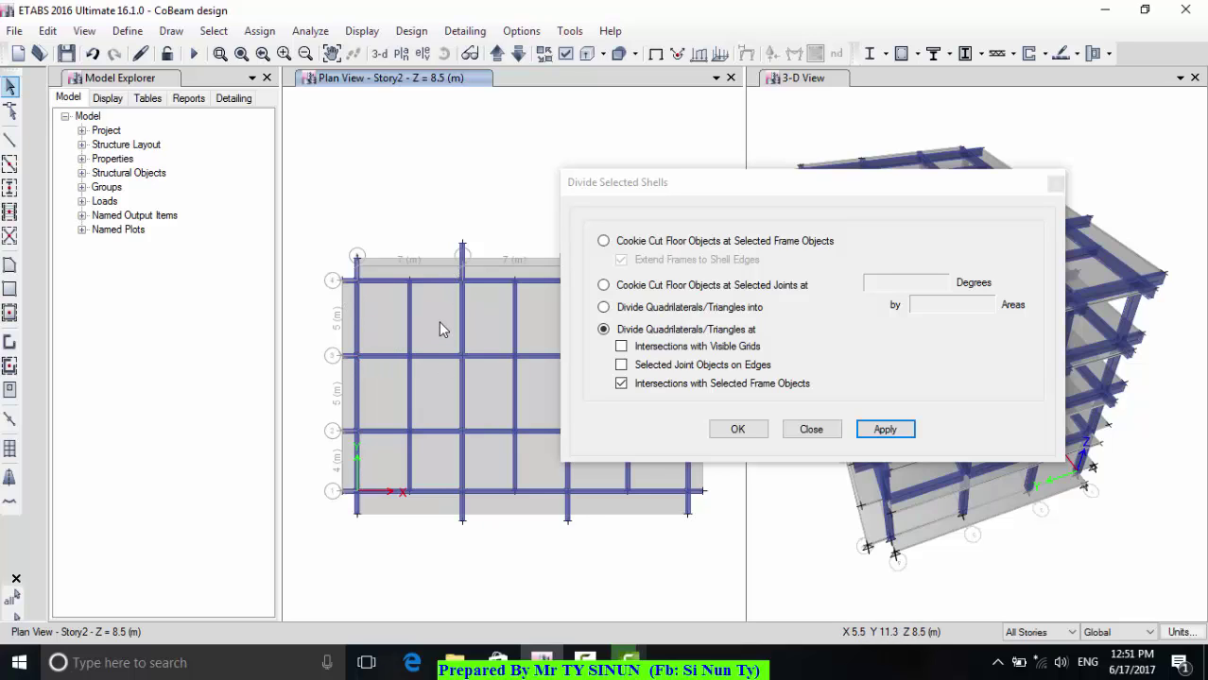
{"action": "left_click", "coordinate": [810, 430]}
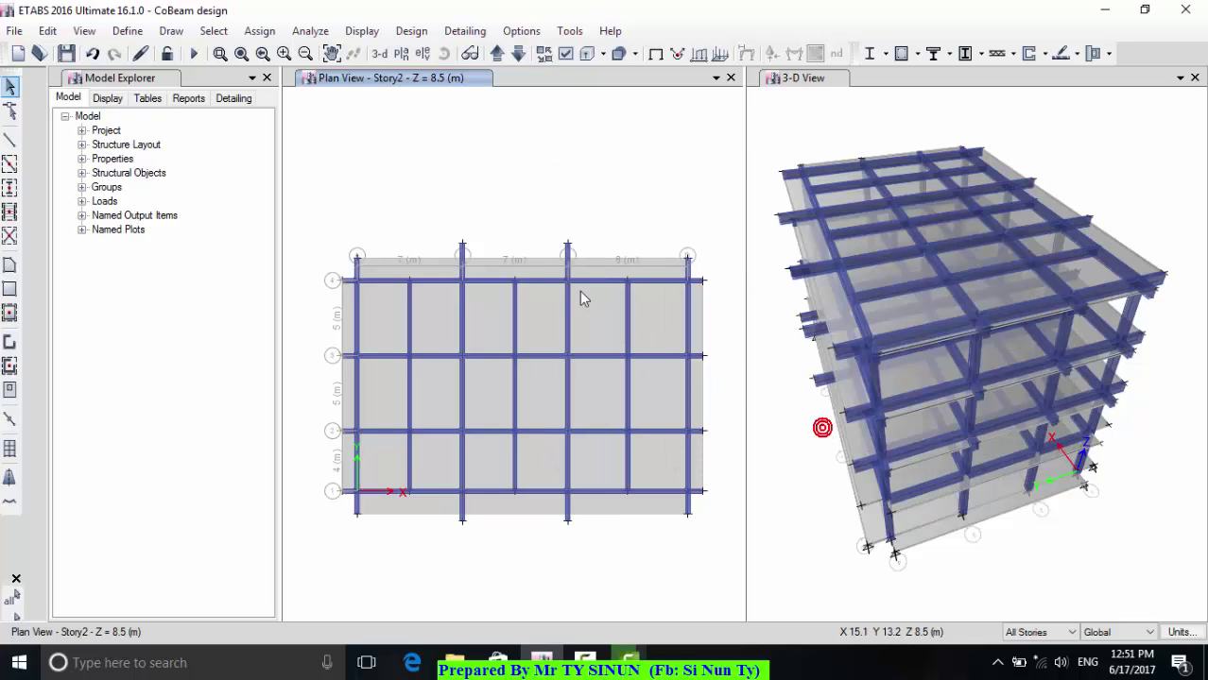
{"action": "left_click", "coordinate": [508, 264]}
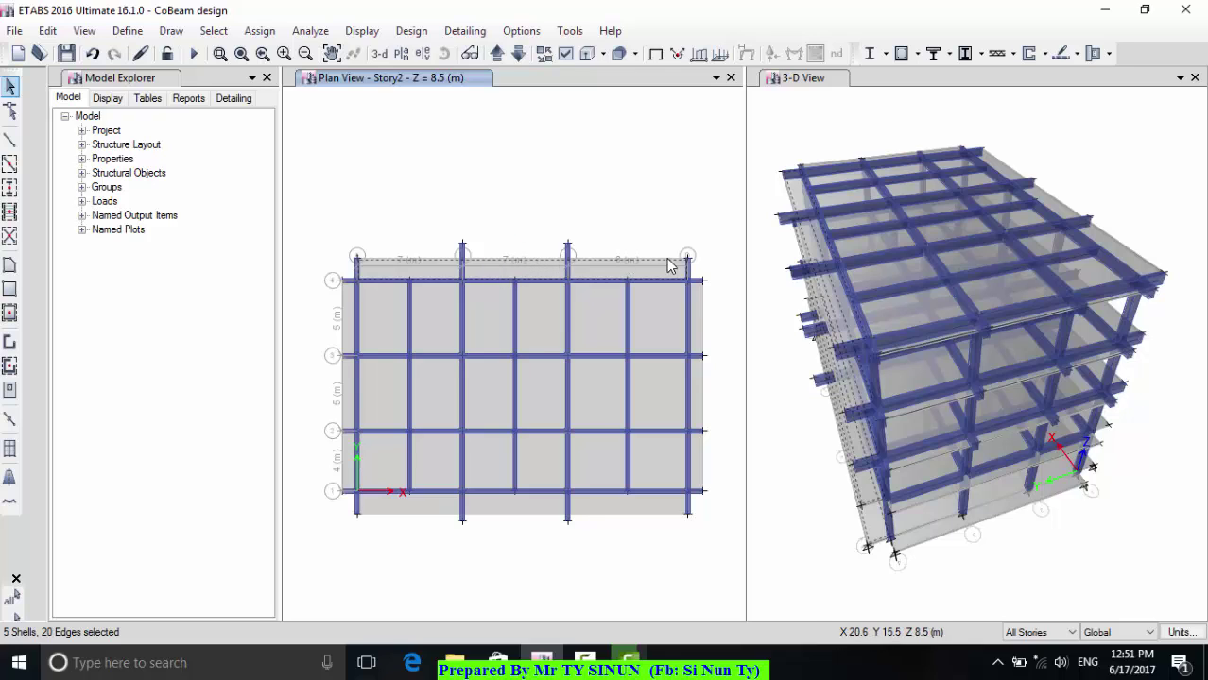
{"action": "left_click_drag", "start_coordinate": [710, 227], "coordinate": [320, 529]}
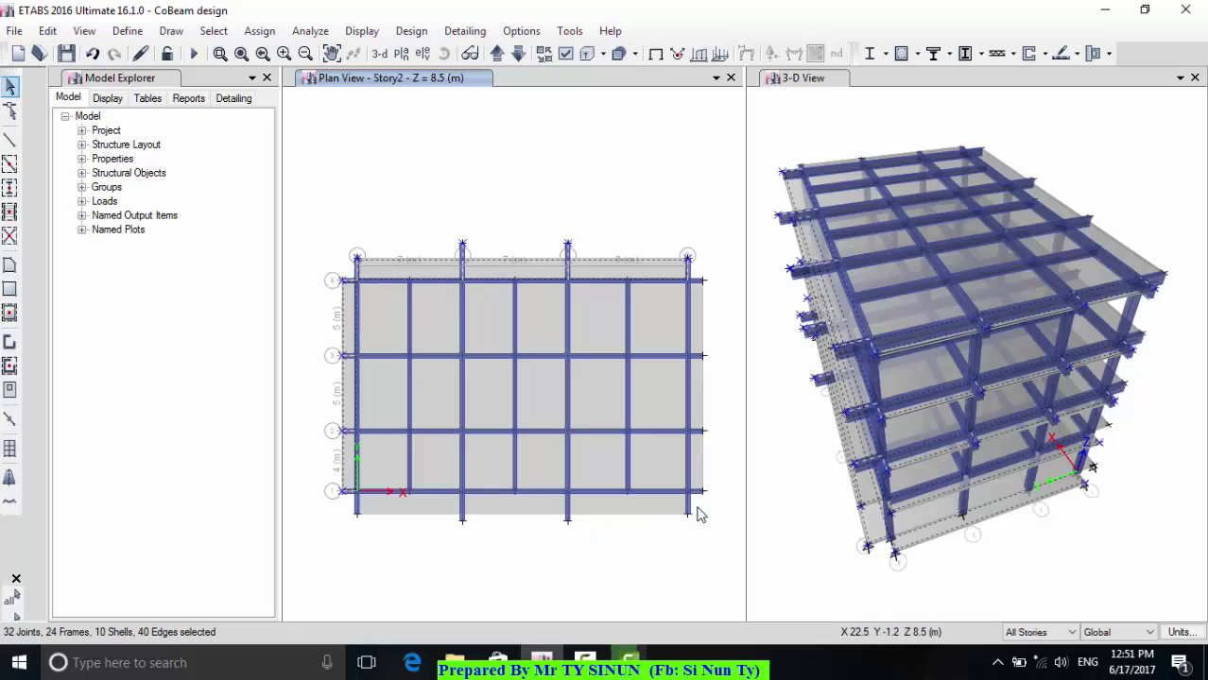
{"action": "left_click_drag", "start_coordinate": [698, 505], "coordinate": [325, 555]}
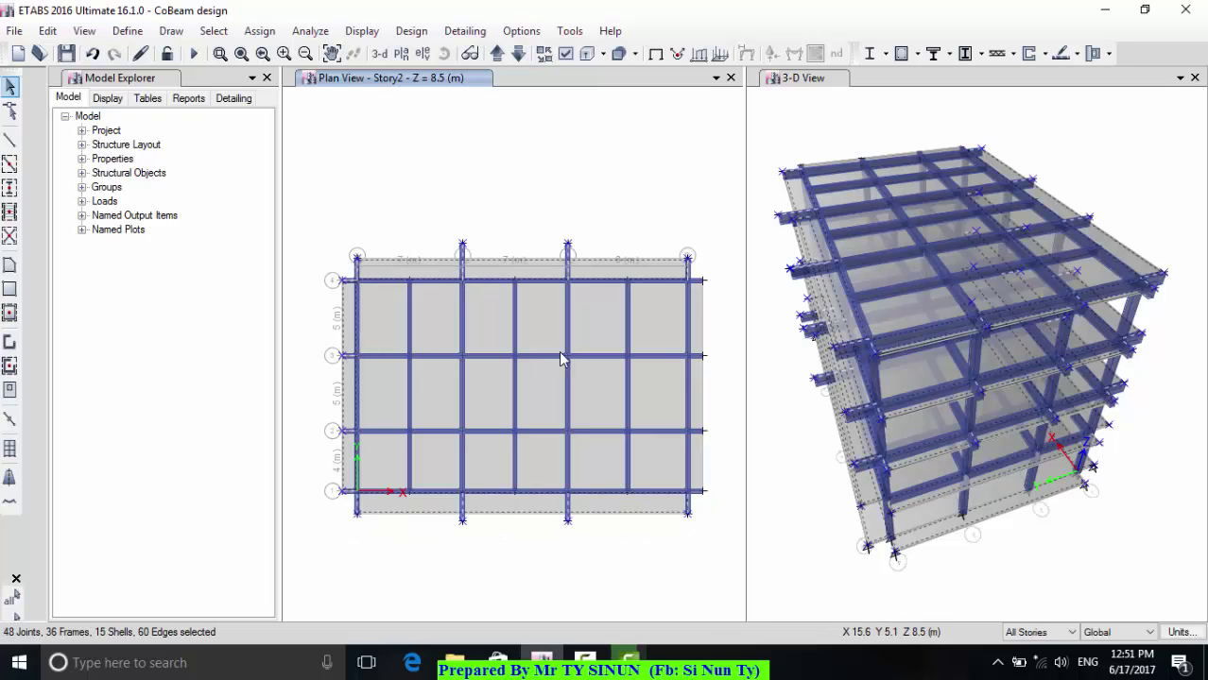
{"action": "left_click", "coordinate": [504, 201]}
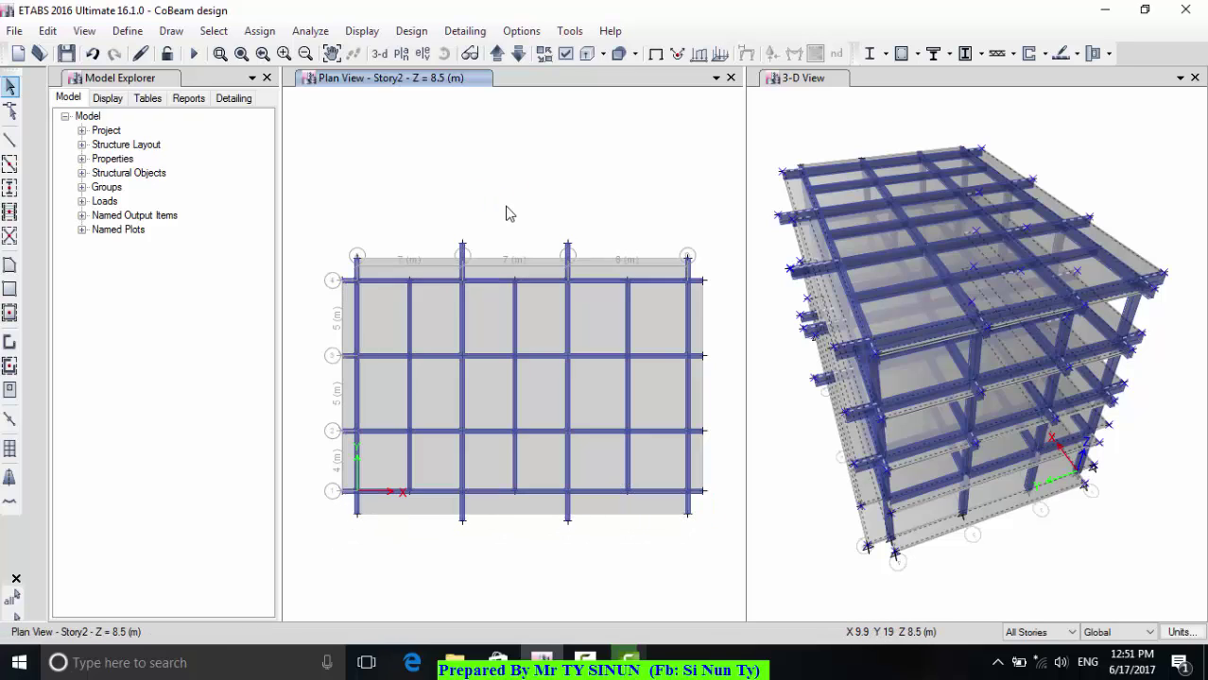
- Divide the four perimeter overhang slabs at intersections with visible grids only, excluding selected frame objects, and check a resulting panel
{"action": "left_click_drag", "start_coordinate": [718, 201], "coordinate": [701, 225]}
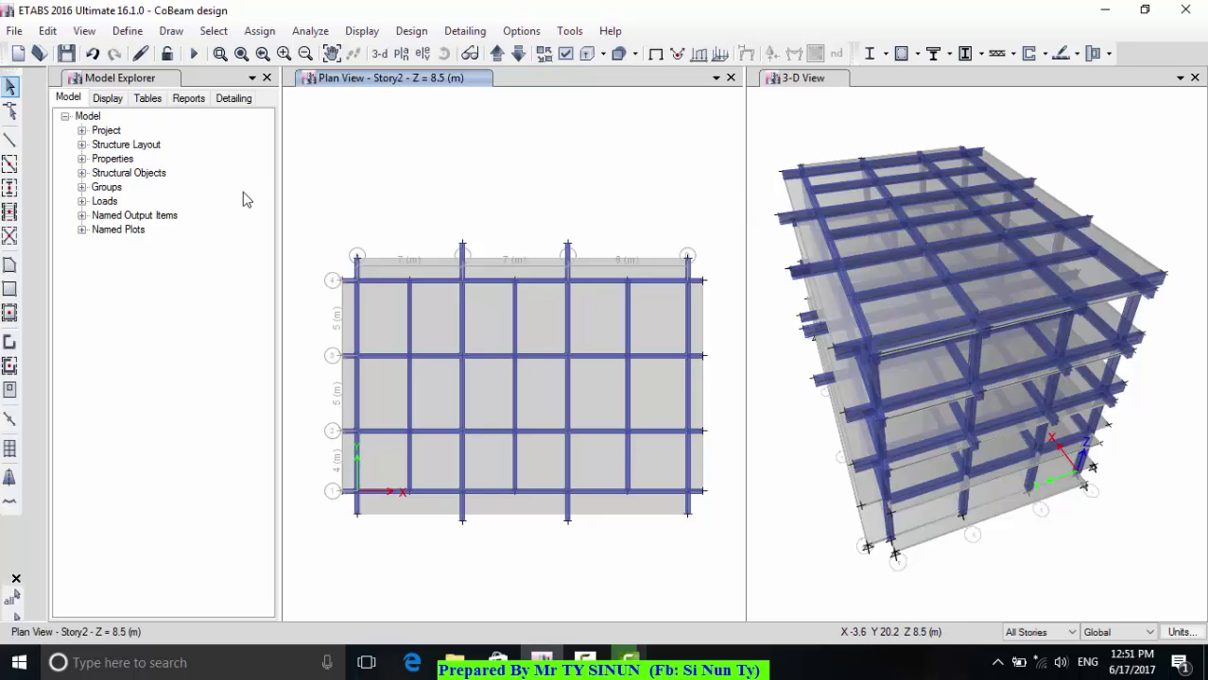
{"action": "left_click", "coordinate": [47, 30]}
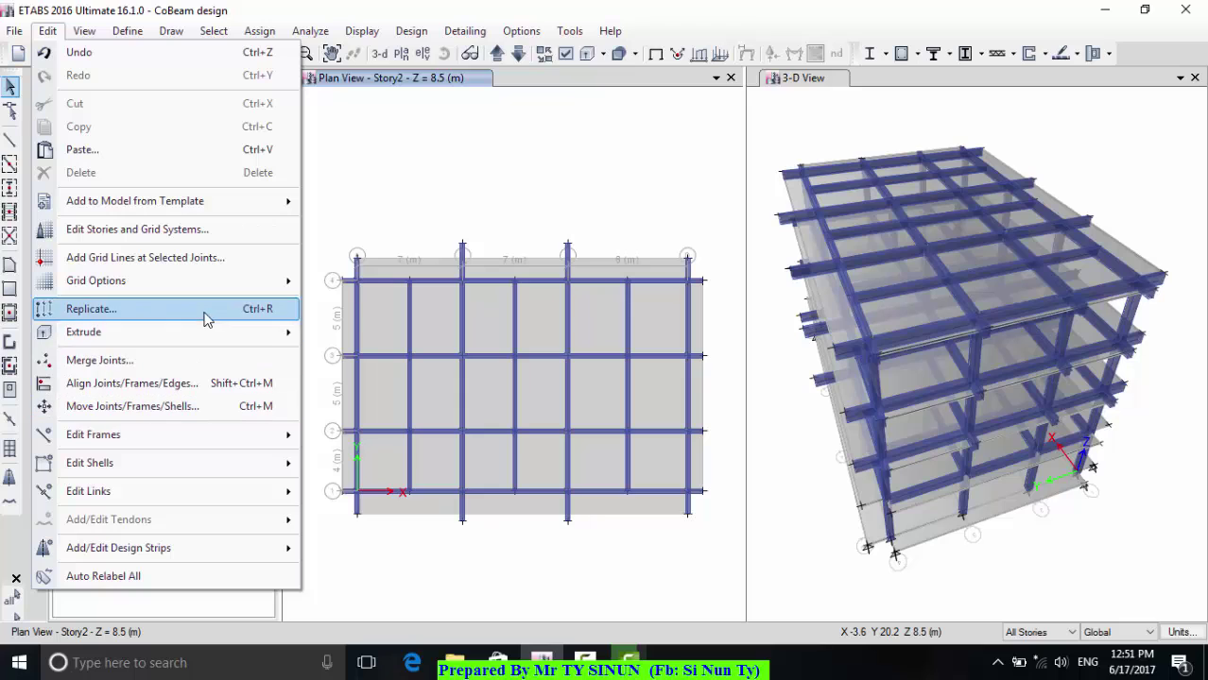
{"action": "mouse_move", "coordinate": [201, 463]}
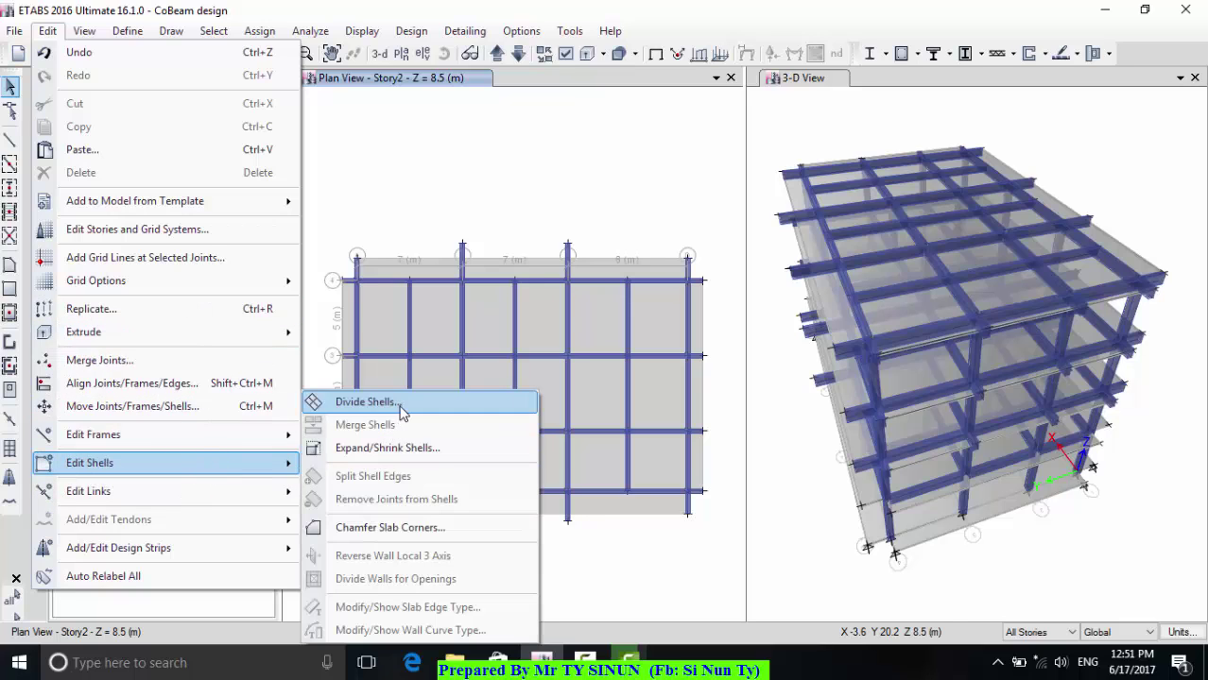
{"action": "left_click", "coordinate": [406, 406]}
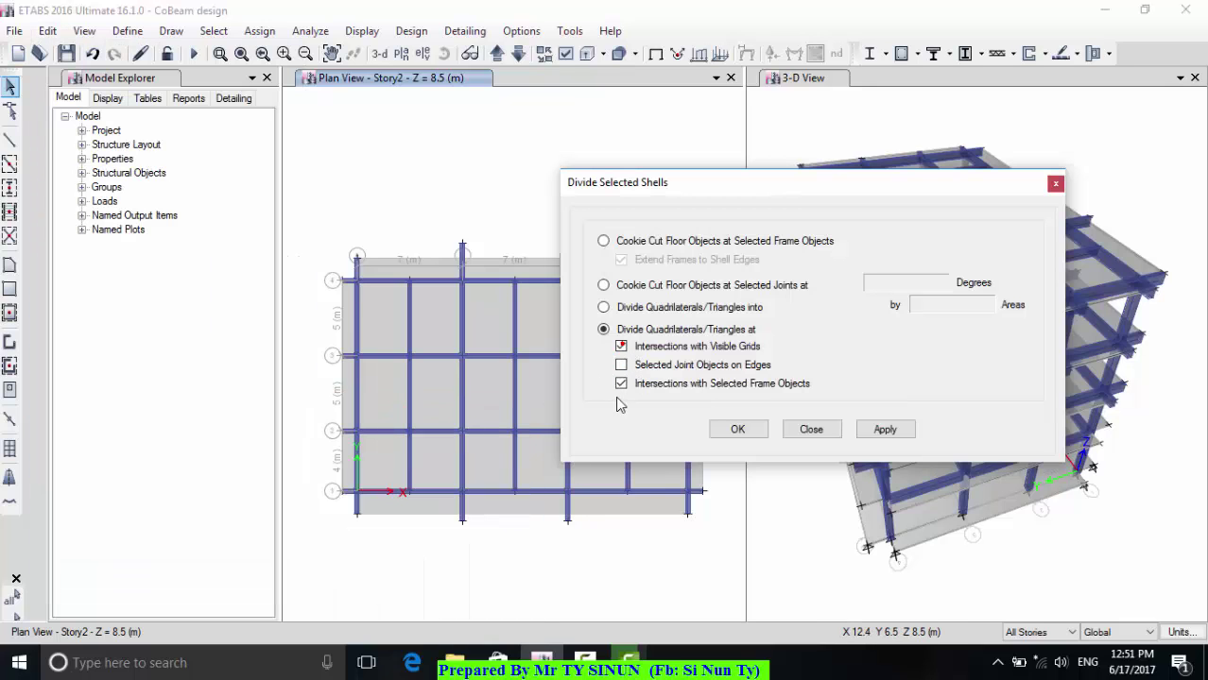
{"action": "left_click", "coordinate": [621, 383]}
{"action": "left_click_drag", "start_coordinate": [851, 184], "coordinate": [1032, 128]}
{"action": "left_click", "coordinate": [1066, 374]}
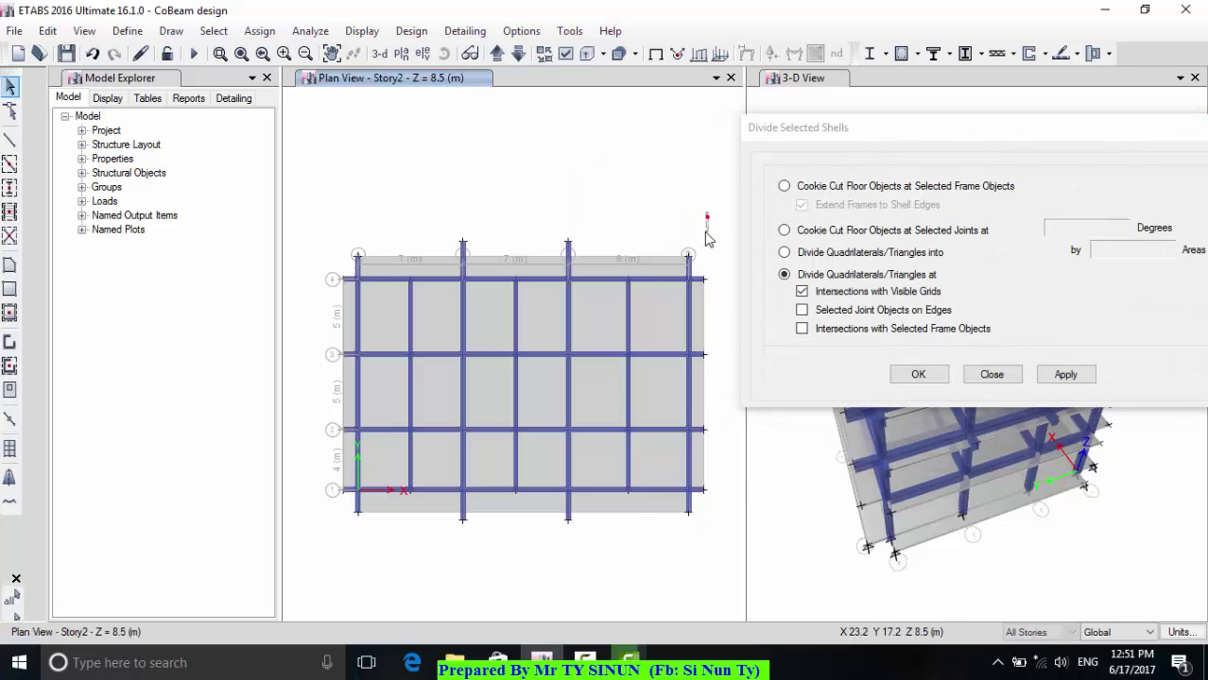
{"action": "left_click_drag", "start_coordinate": [652, 222], "coordinate": [617, 264]}
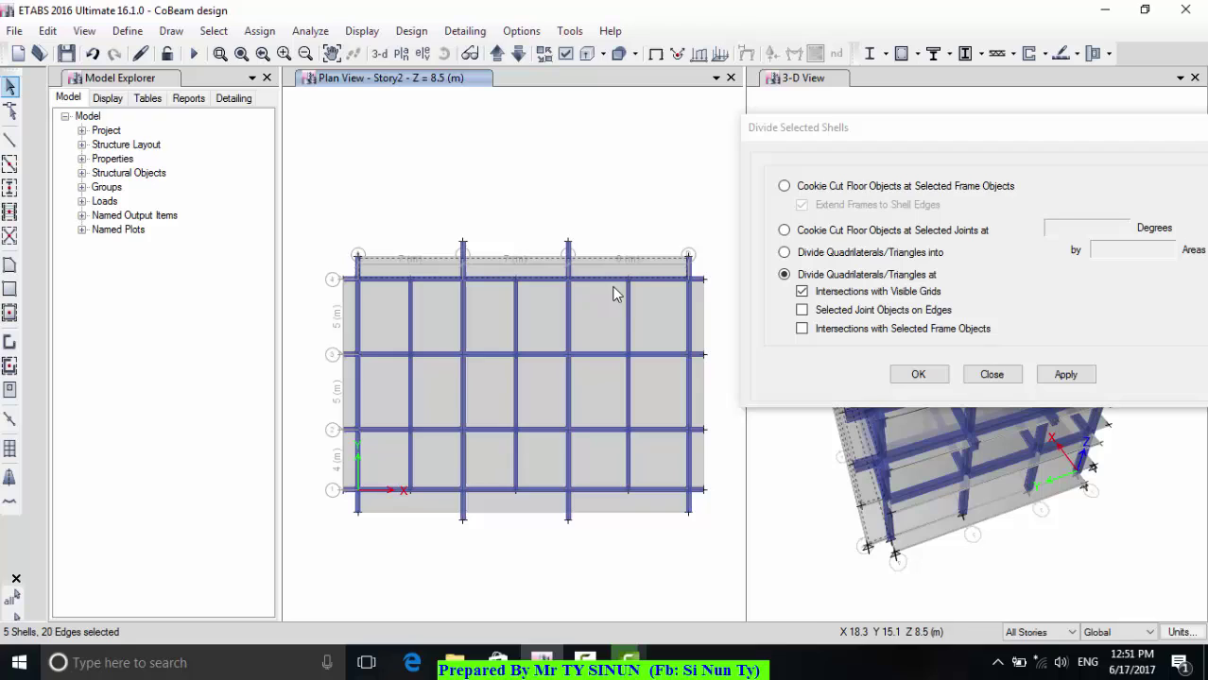
{"action": "left_click", "coordinate": [349, 327]}
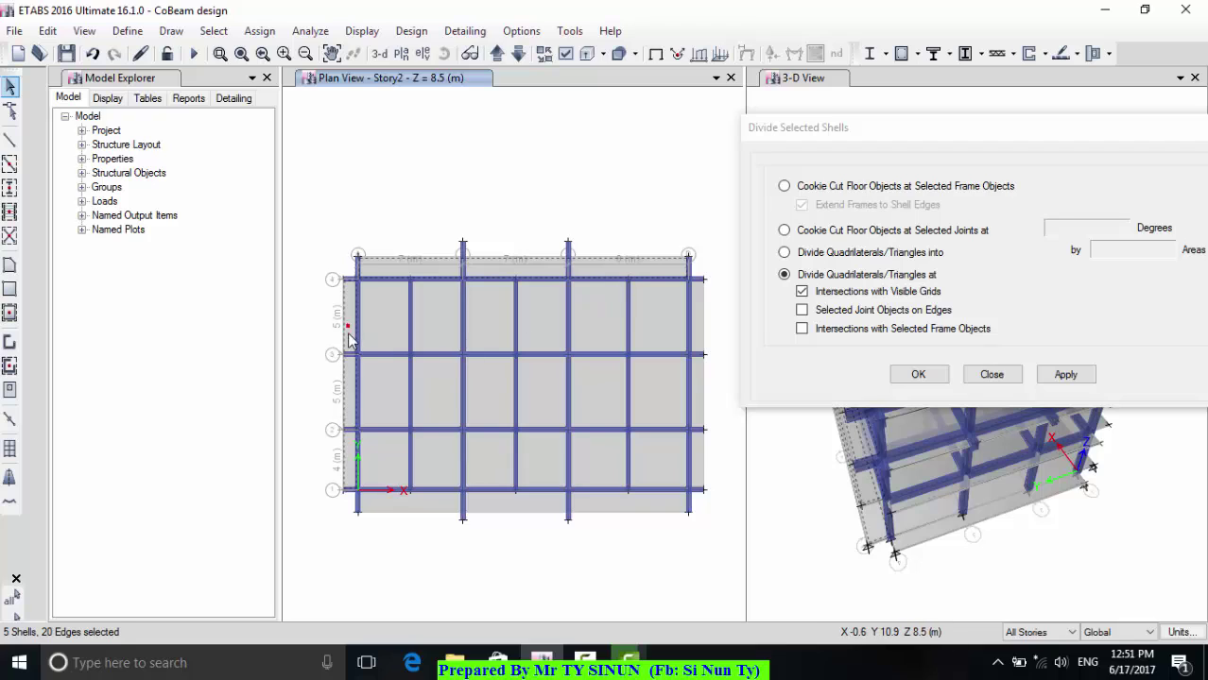
{"action": "left_click", "coordinate": [640, 508]}
{"action": "left_click", "coordinate": [701, 461]}
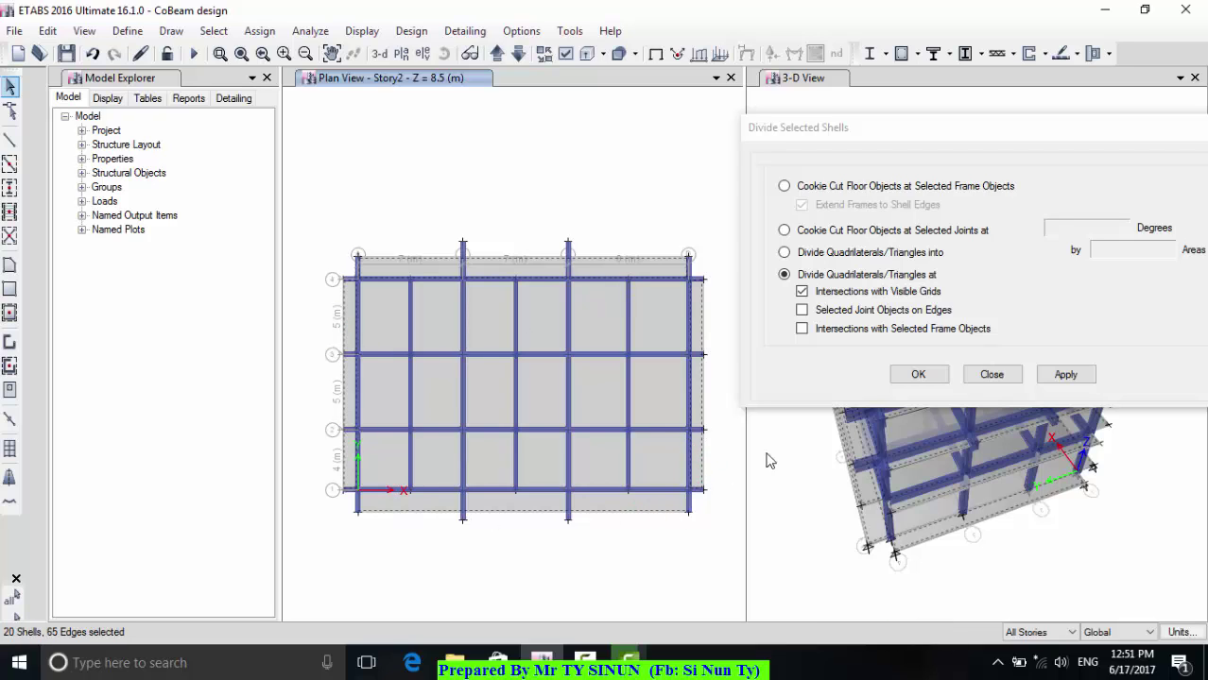
{"action": "left_click", "coordinate": [1069, 375]}
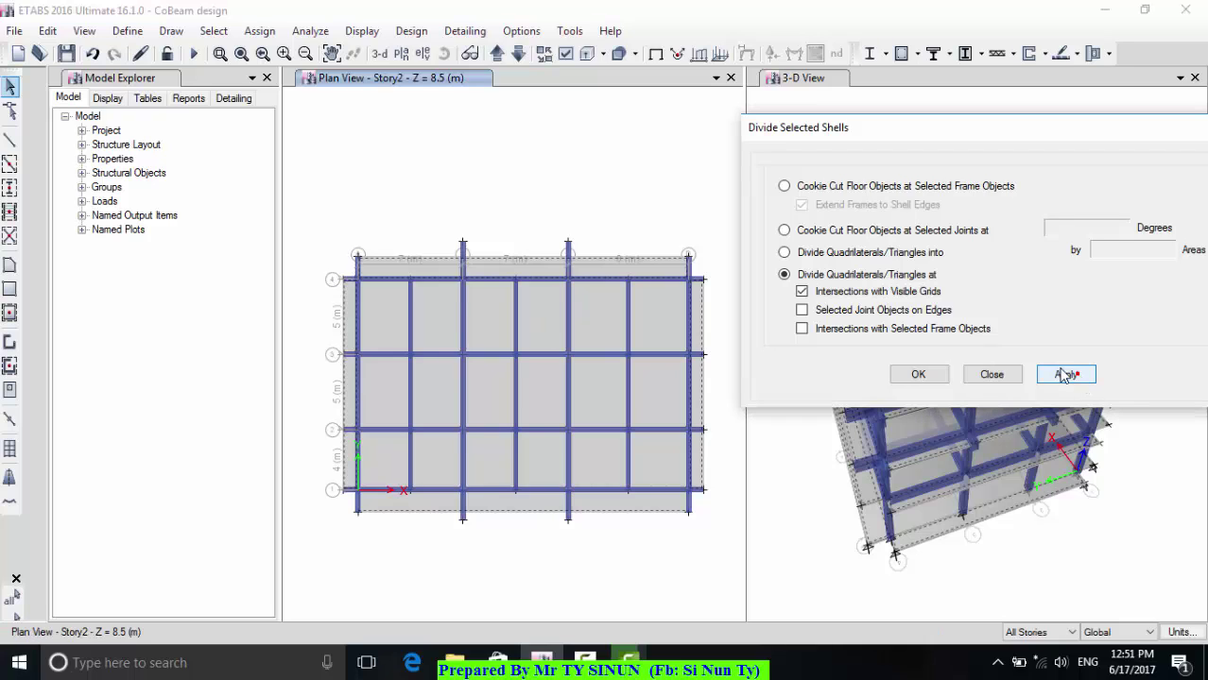
{"action": "left_click", "coordinate": [620, 265]}
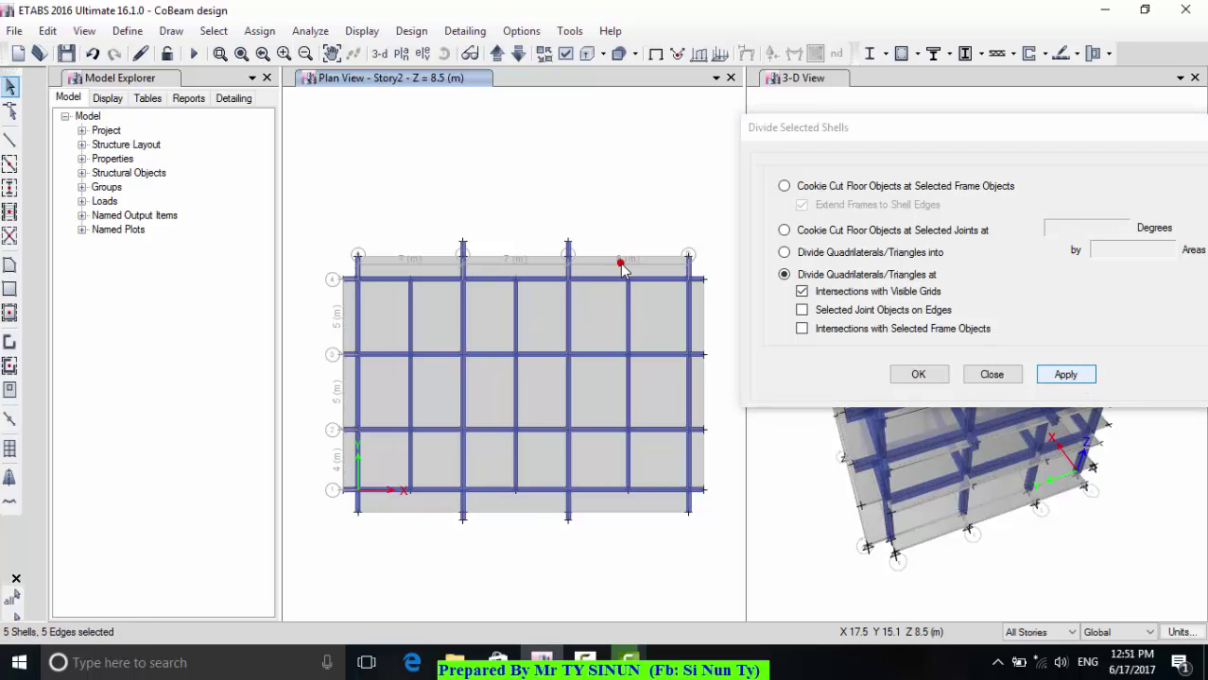
{"action": "left_click", "coordinate": [607, 271]}
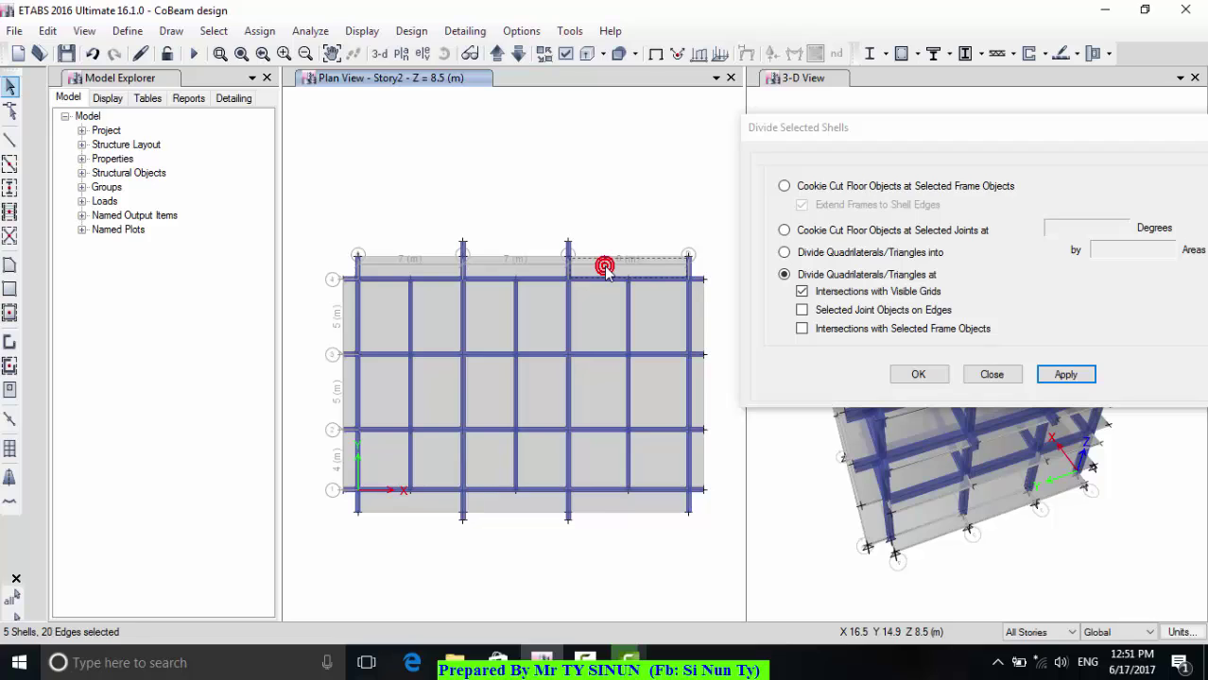
{"action": "left_click", "coordinate": [604, 269]}
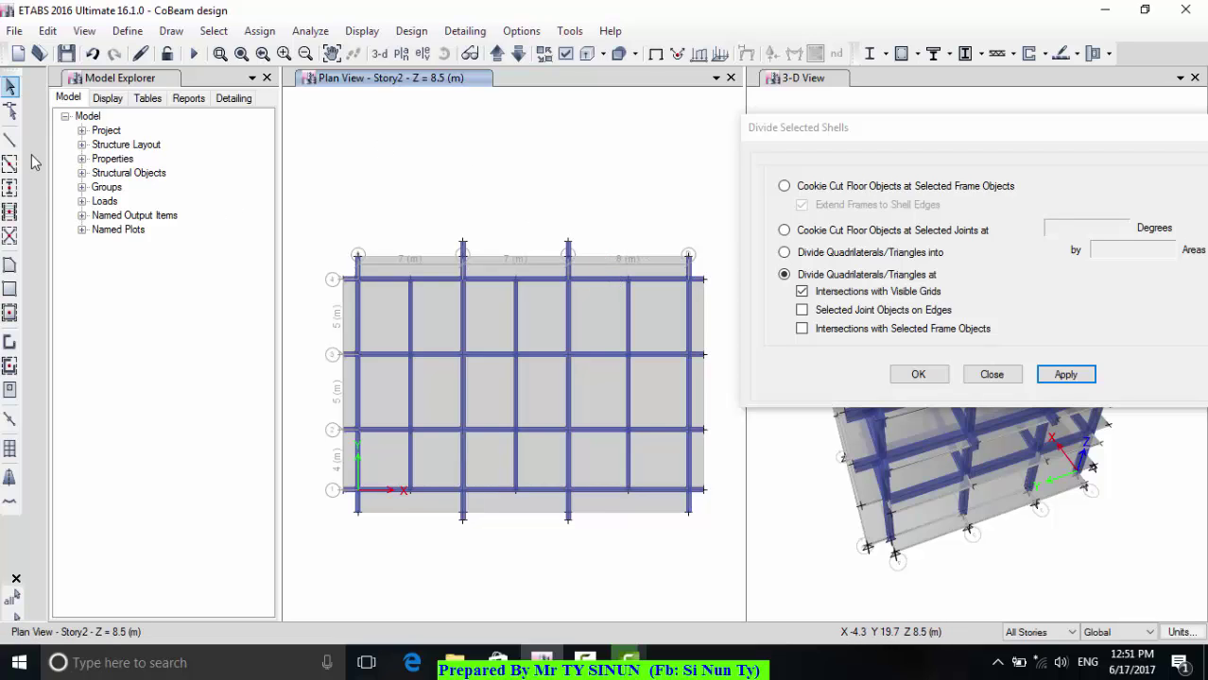
- Reshape the middle overhang panel beyond grid 4, pulling both outer corners out to the beam ends at Y 16.5 m
{"action": "left_click", "coordinate": [503, 266]}
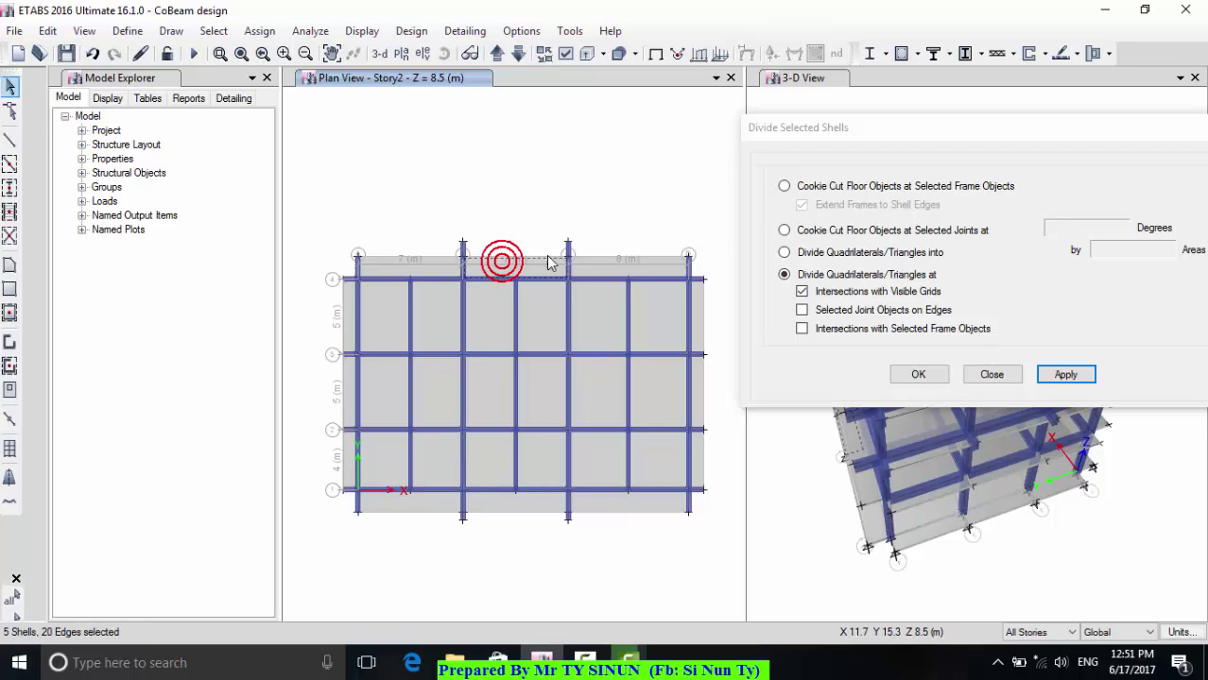
{"action": "left_click", "coordinate": [10, 113]}
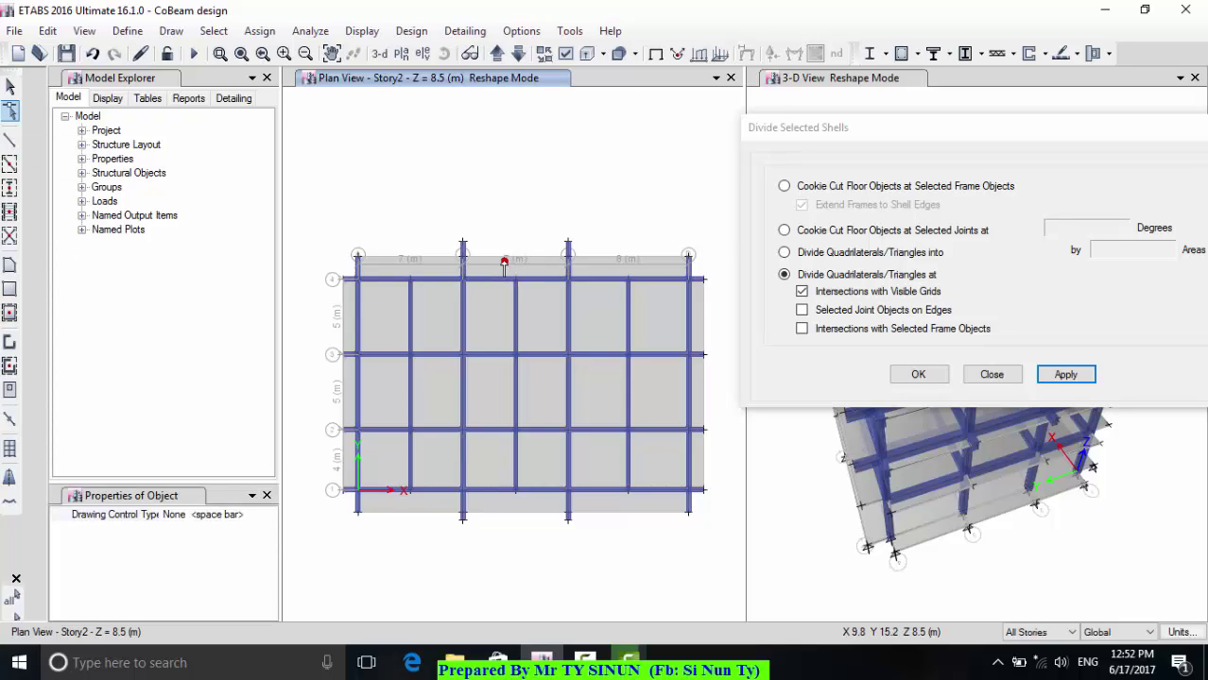
{"action": "left_click", "coordinate": [505, 265]}
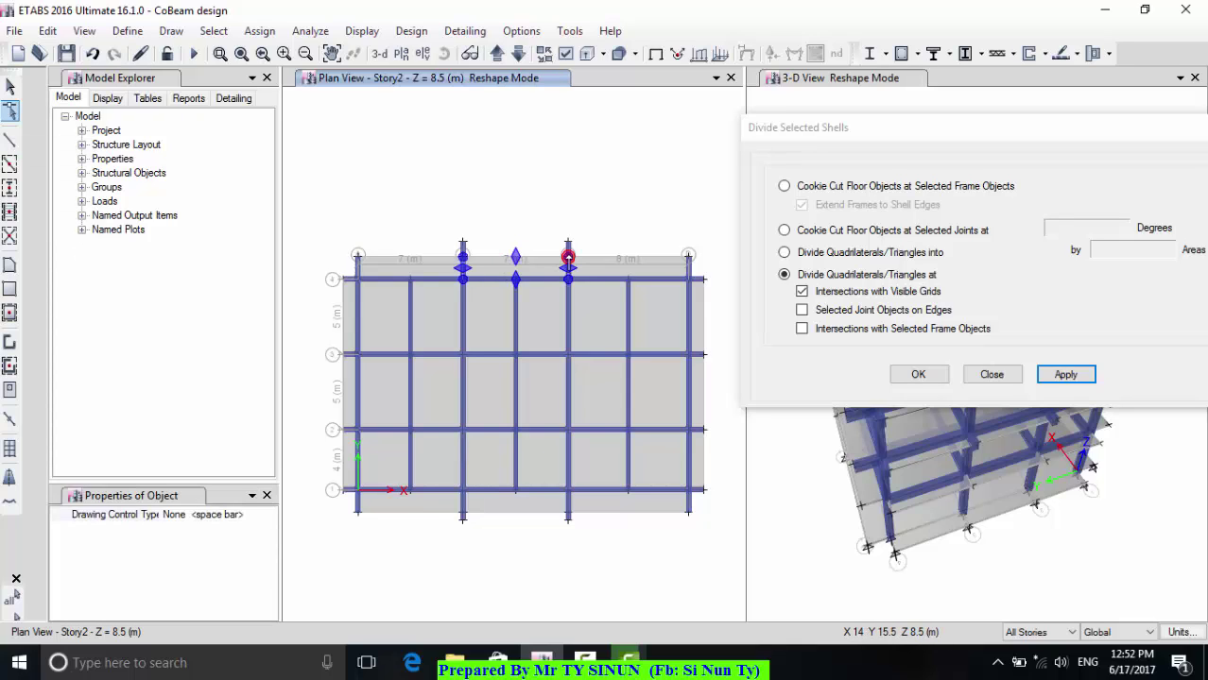
{"action": "left_click_drag", "start_coordinate": [569, 261], "coordinate": [567, 241]}
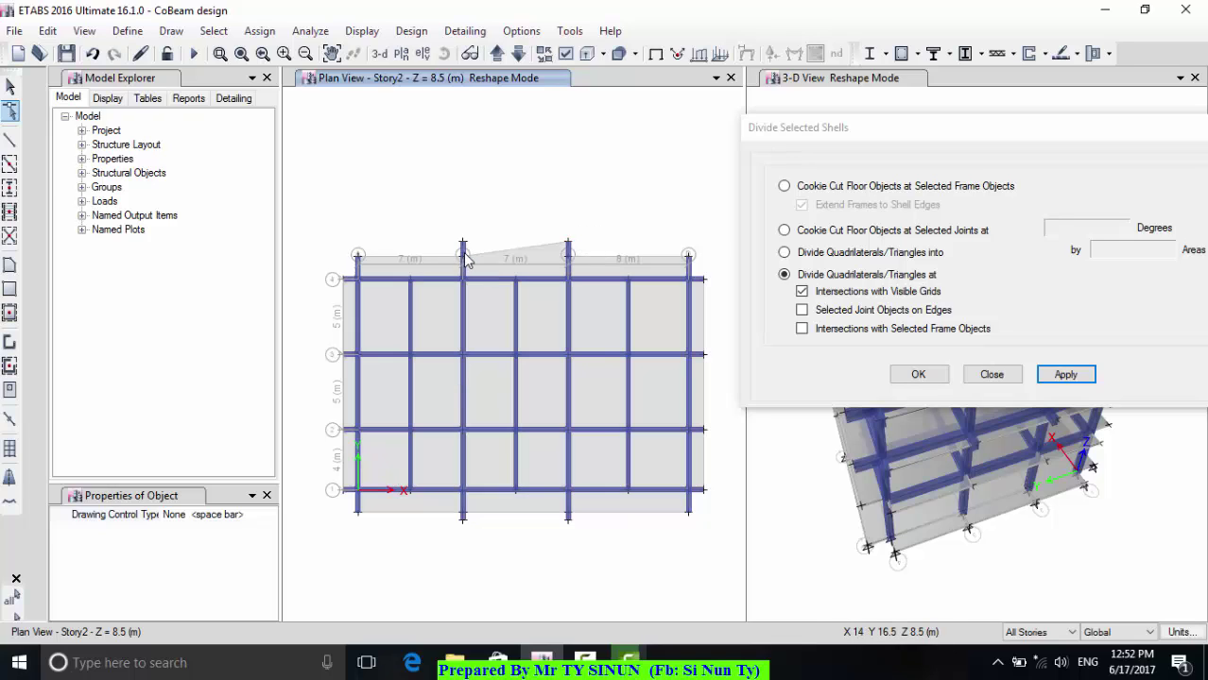
{"action": "left_click", "coordinate": [482, 257]}
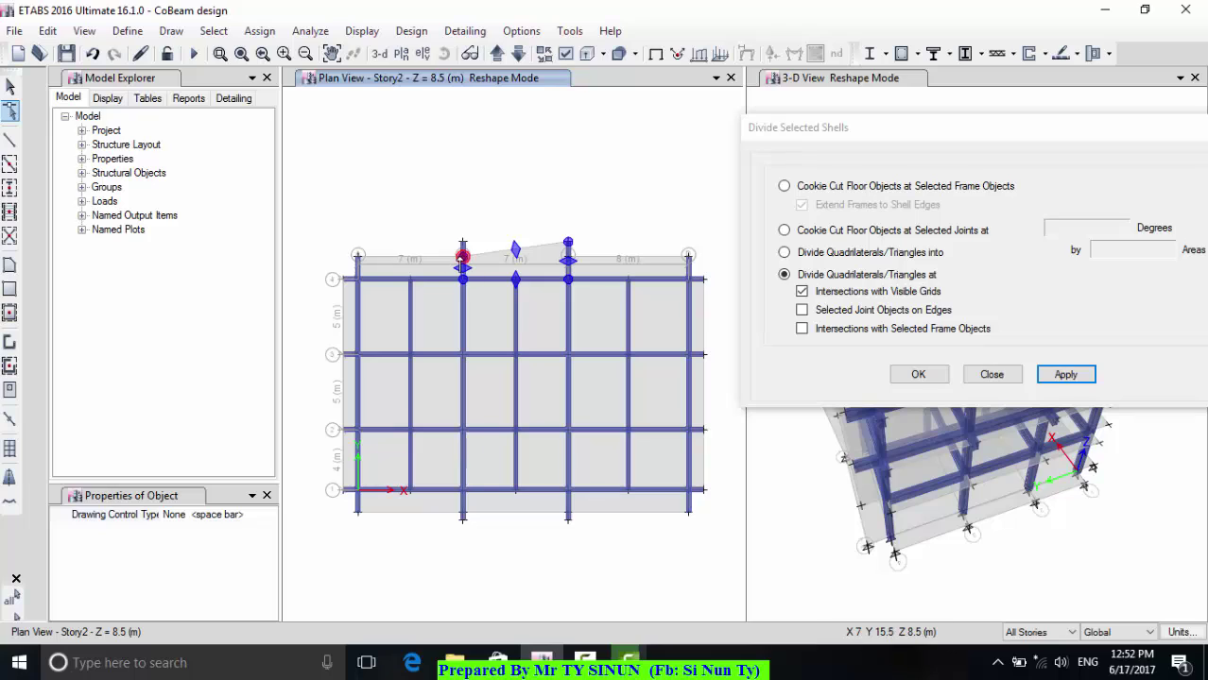
{"action": "left_click_drag", "start_coordinate": [462, 256], "coordinate": [461, 242]}
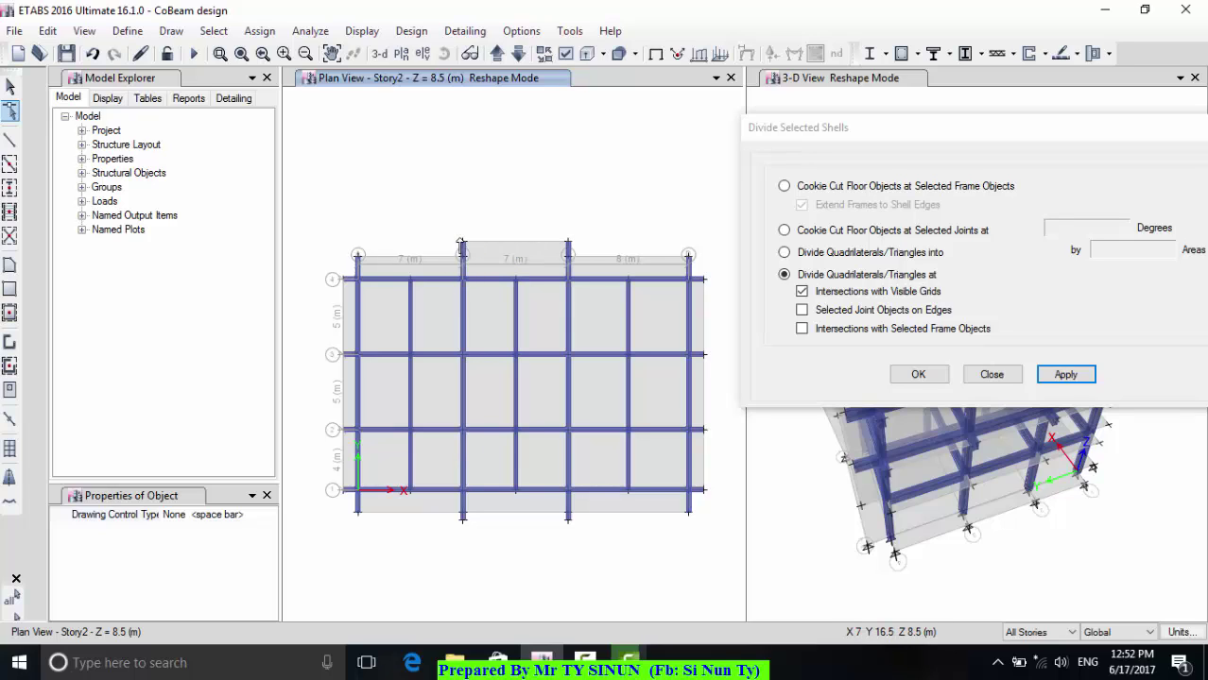
- Extend the middle overhang panel beyond grid 1 out to the beam ends, and leave reshape mode and shell division
{"action": "left_click", "coordinate": [513, 512]}
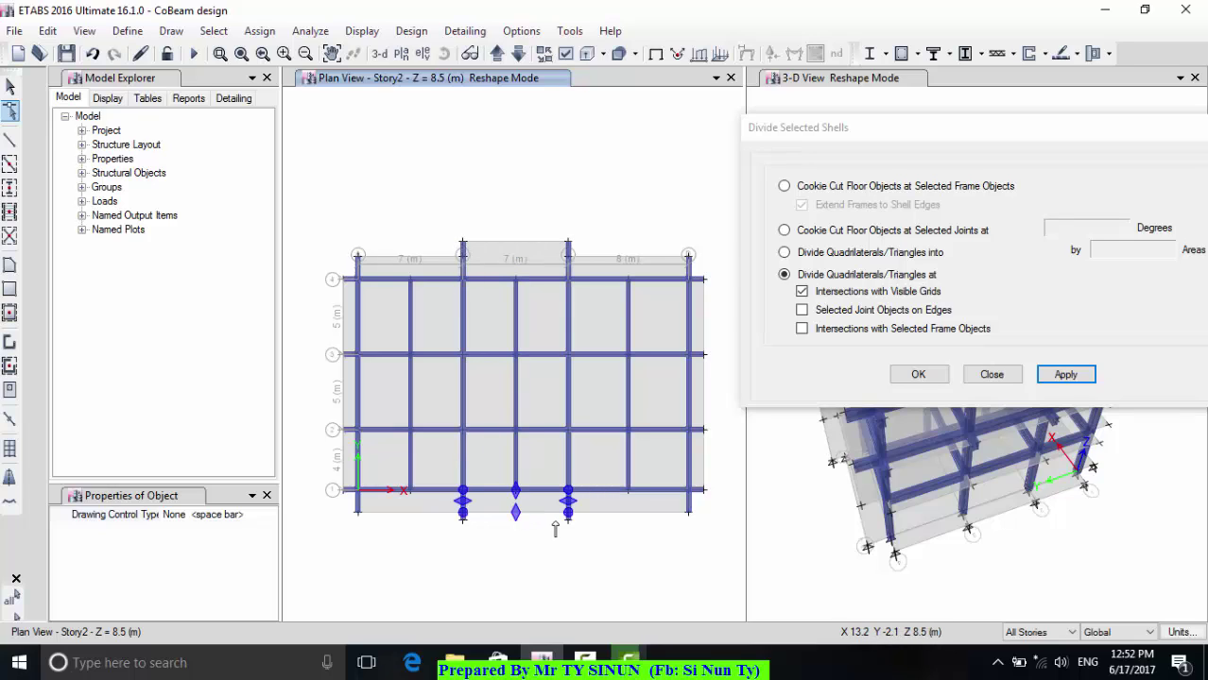
{"action": "left_click_drag", "start_coordinate": [518, 515], "coordinate": [493, 521]}
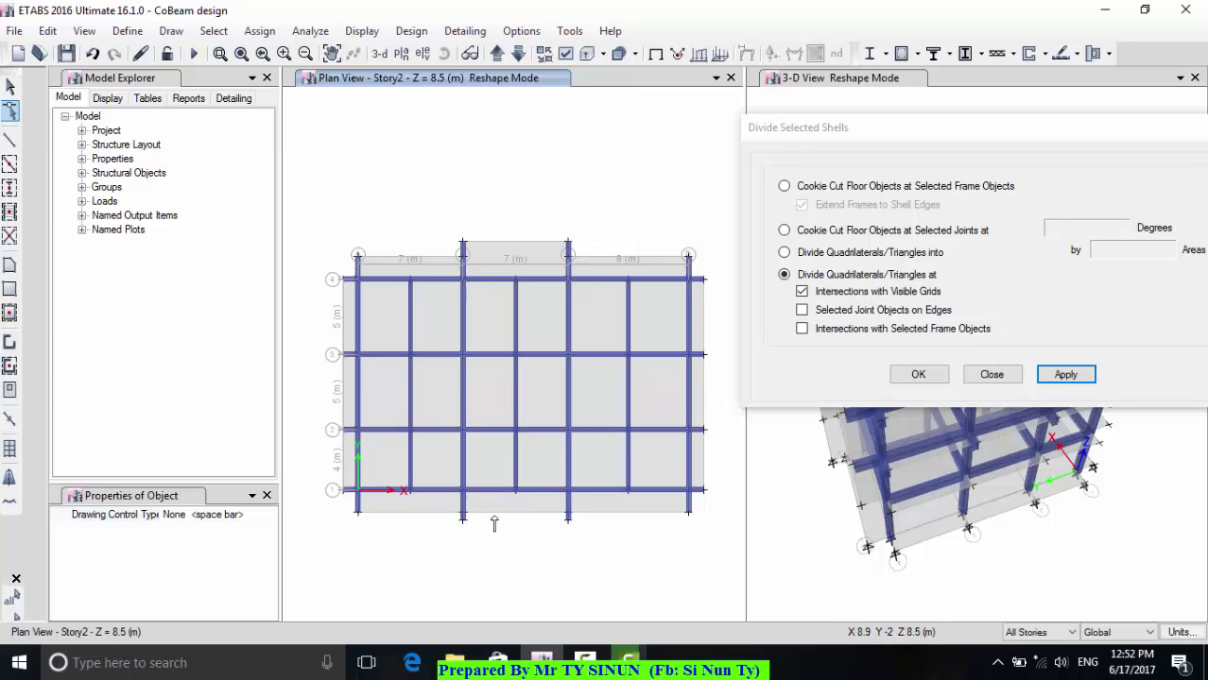
{"action": "left_click", "coordinate": [10, 86]}
{"action": "left_click", "coordinate": [993, 375]}
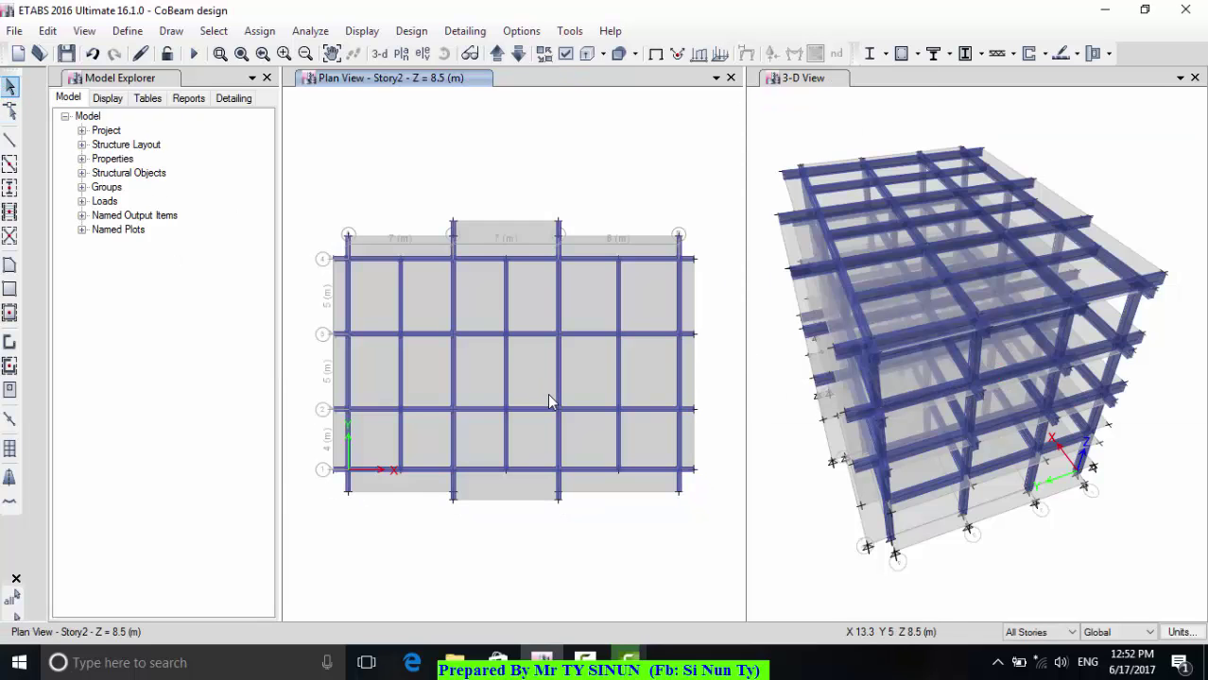
- Delete one half-bay slab panel between grids 2 and 3 in the central bay and undo the deletion
{"action": "middle_click_drag", "start_coordinate": [558, 401], "coordinate": [534, 358]}
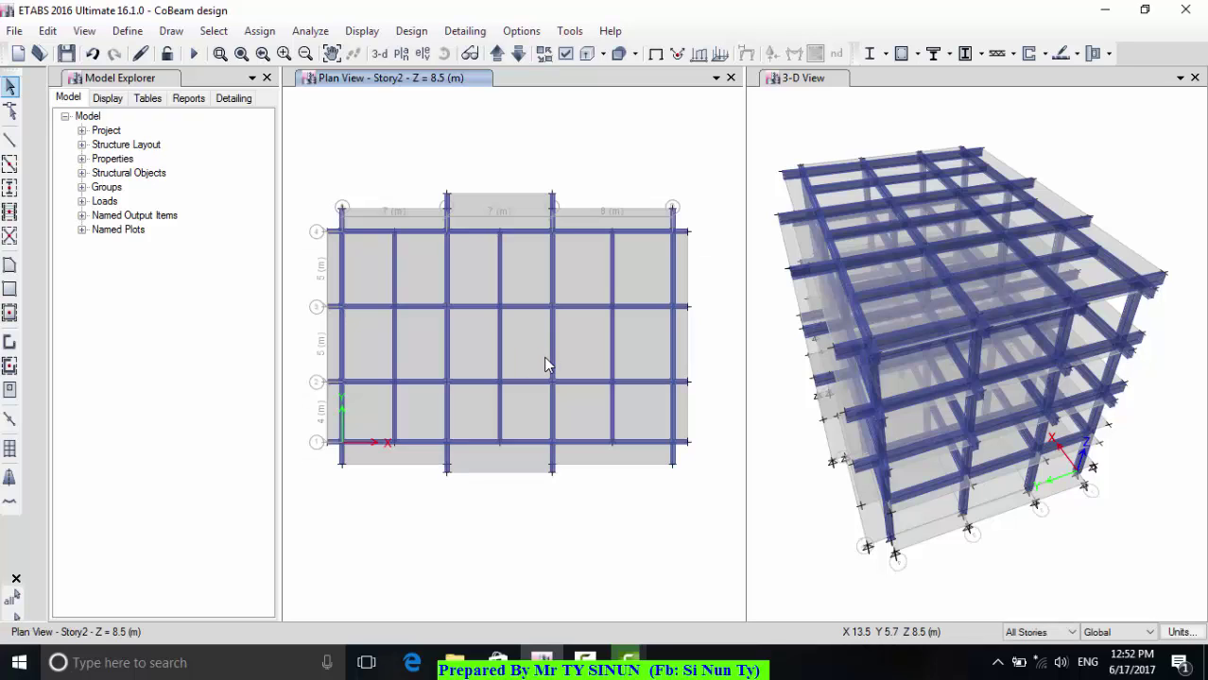
{"action": "left_click", "coordinate": [516, 345]}
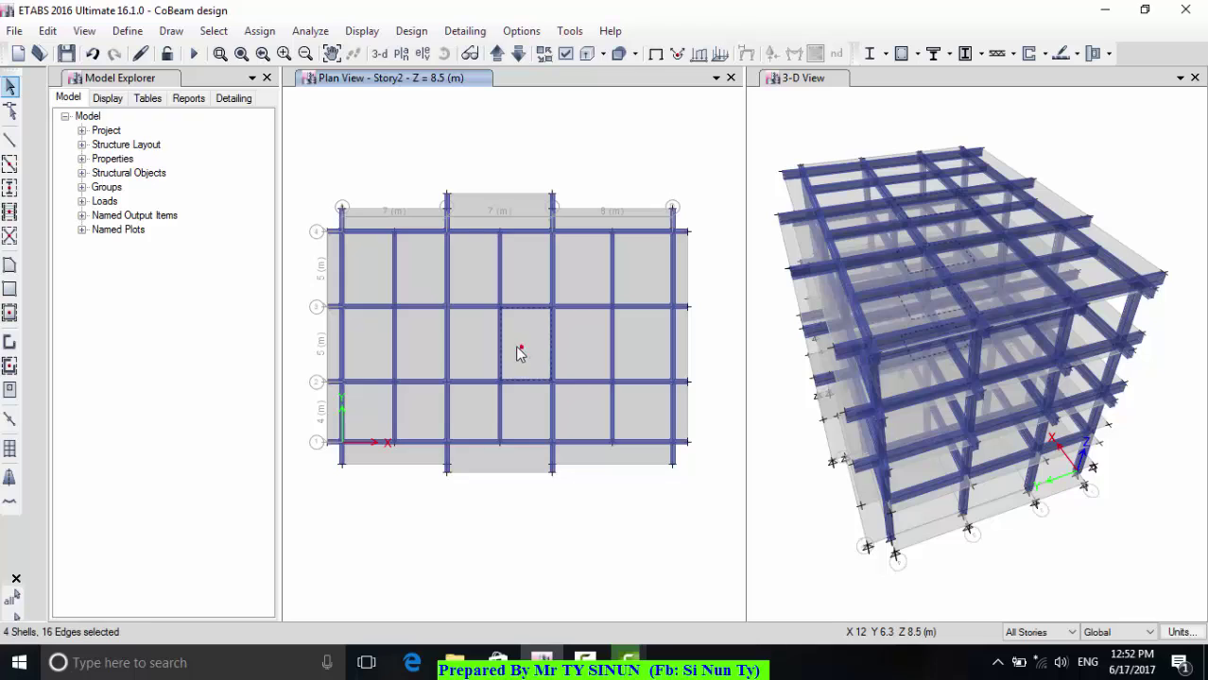
{"action": "key", "text": "Delete"}
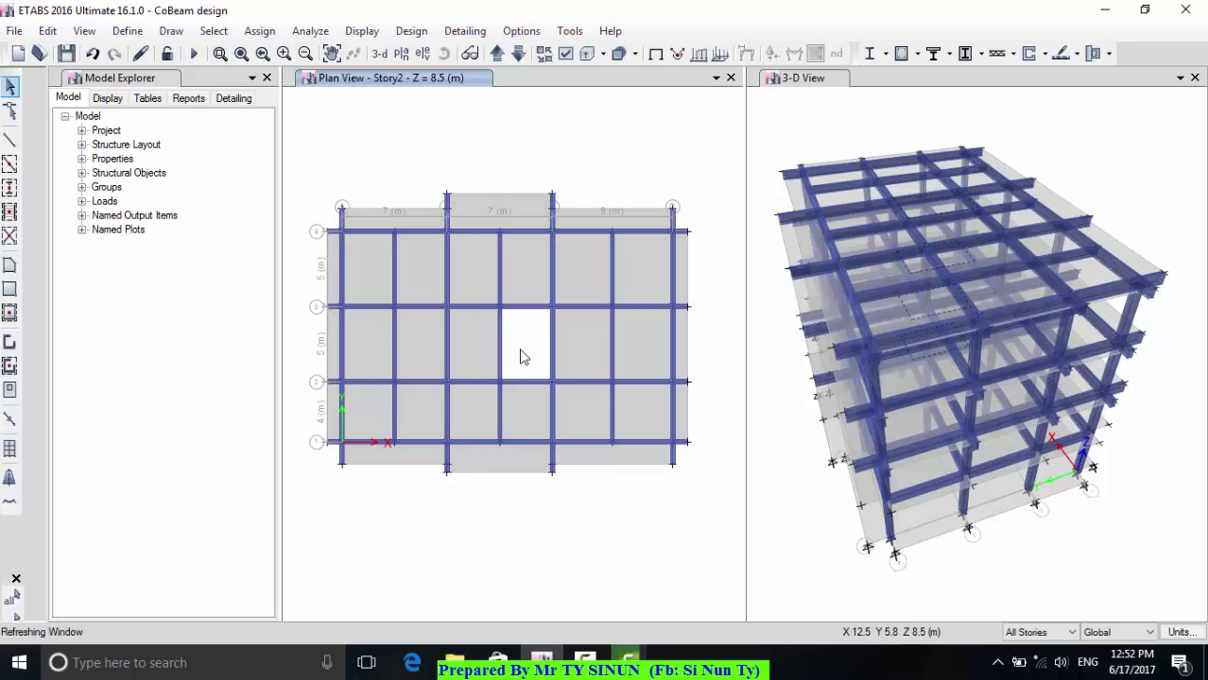
{"action": "key", "text": "ctrl+z"}
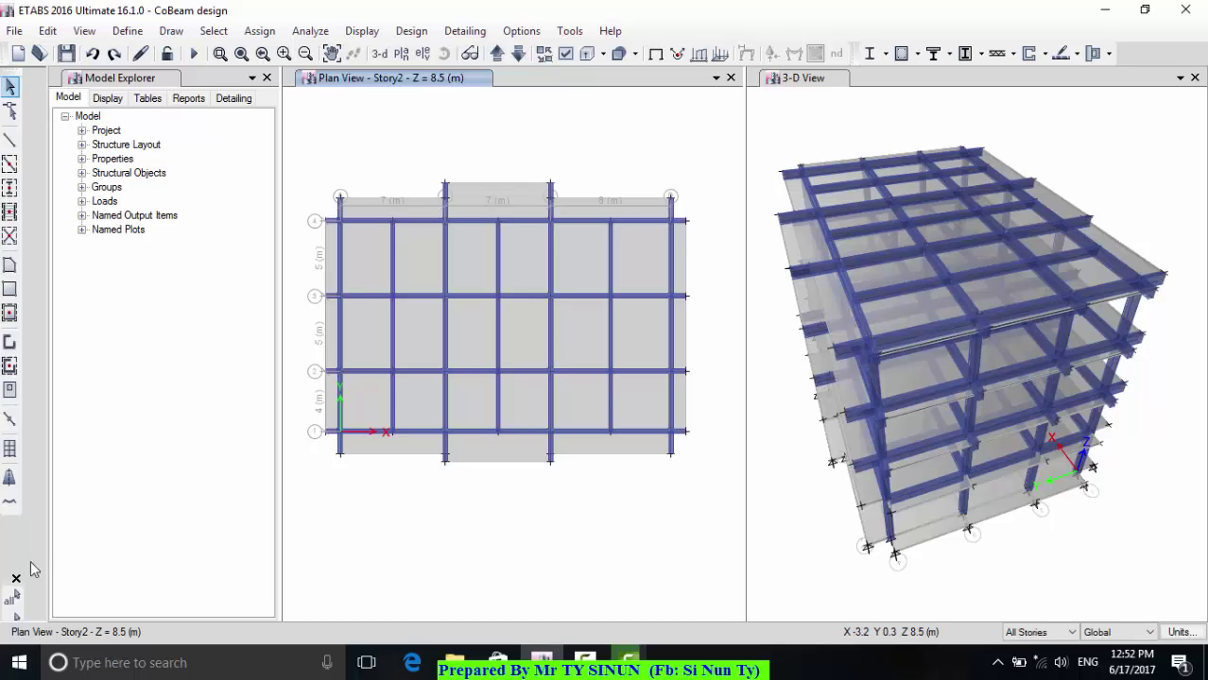
- Select two overhang panels beyond grid 4 and two adjoining interior panels, clear the selection and restore it as the previous selection
{"action": "left_click_drag", "start_coordinate": [5, 583], "coordinate": [36, 530]}
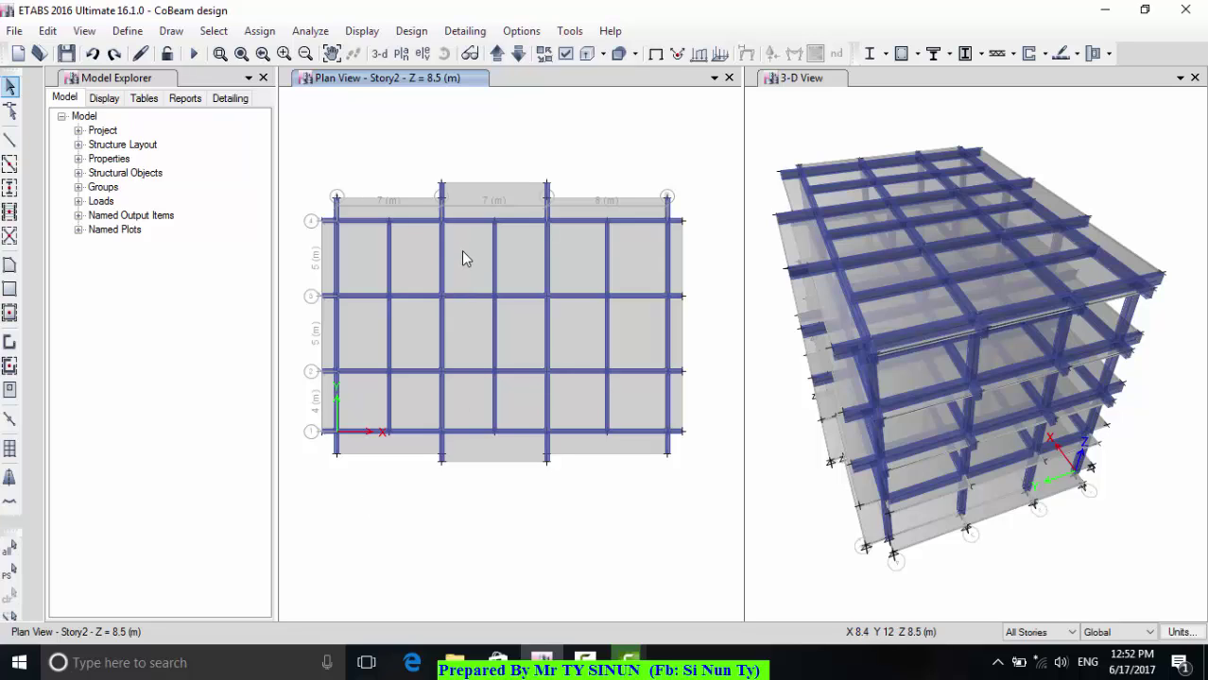
{"action": "left_click", "coordinate": [479, 197]}
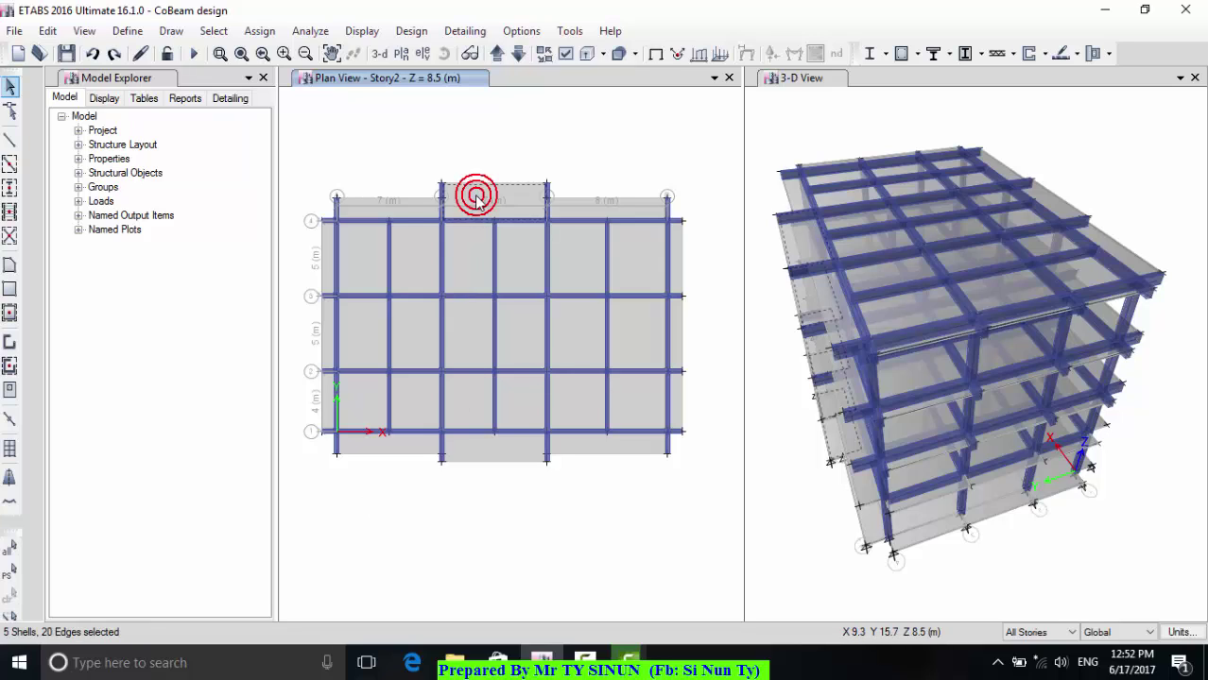
{"action": "left_click", "coordinate": [389, 203]}
{"action": "left_click", "coordinate": [468, 240]}
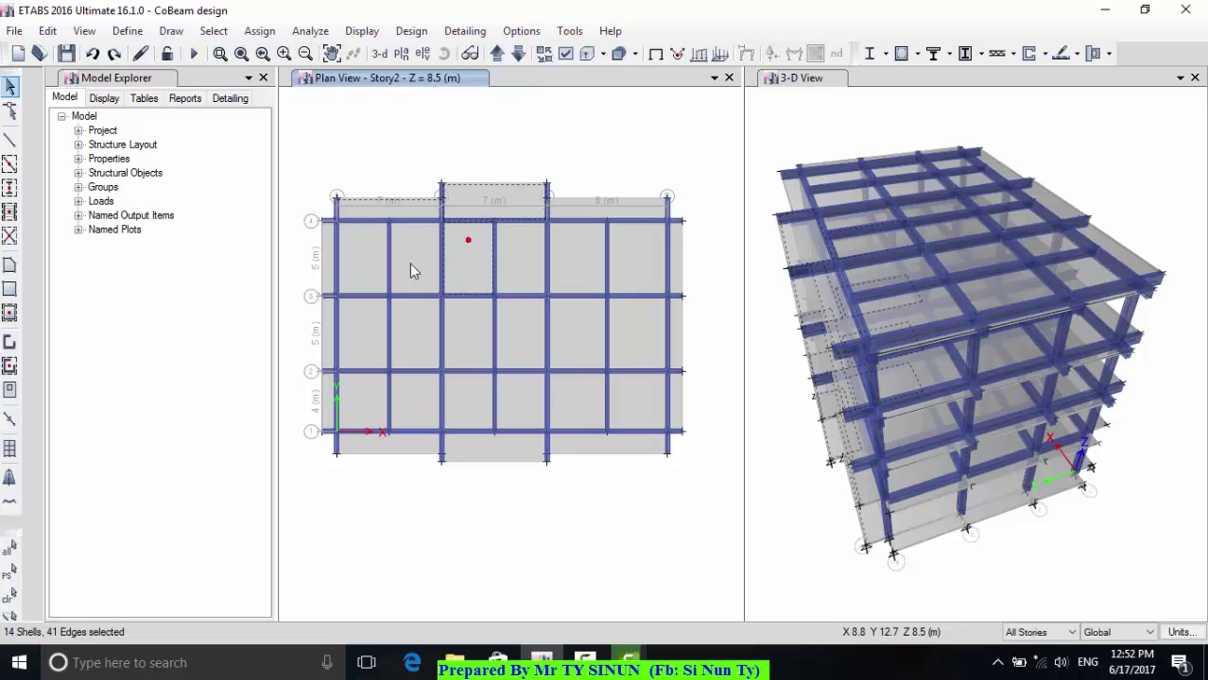
{"action": "left_click", "coordinate": [418, 253]}
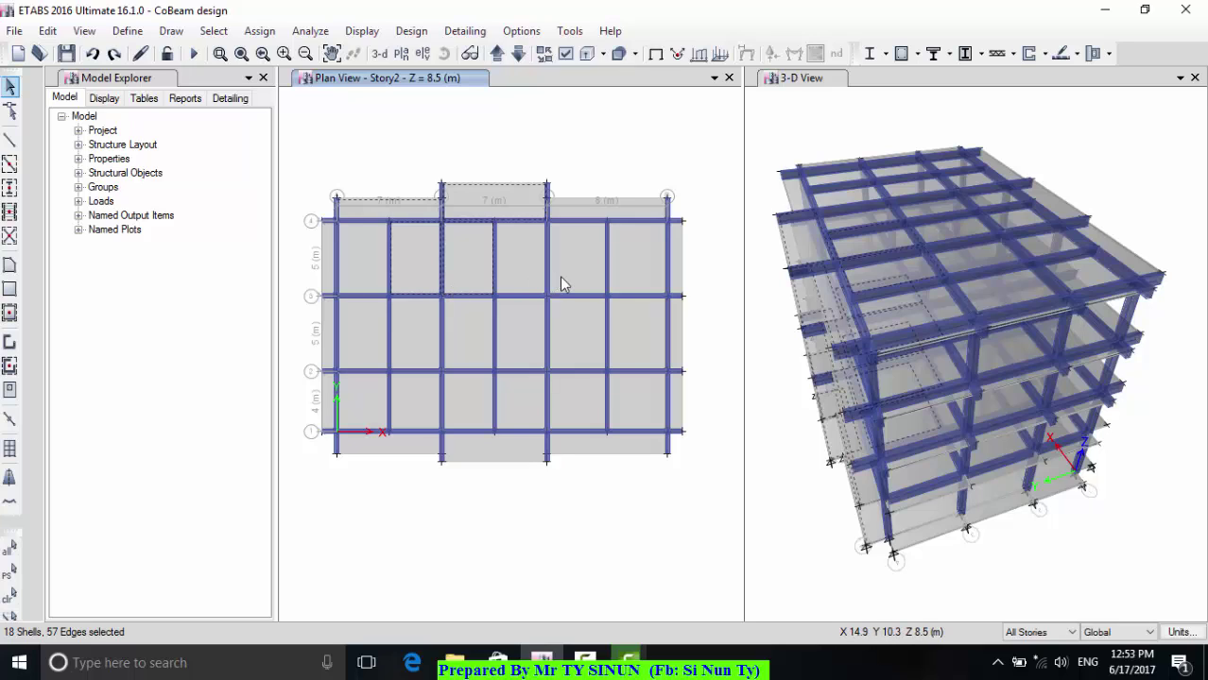
{"action": "key", "text": "ctrl+shift+c"}
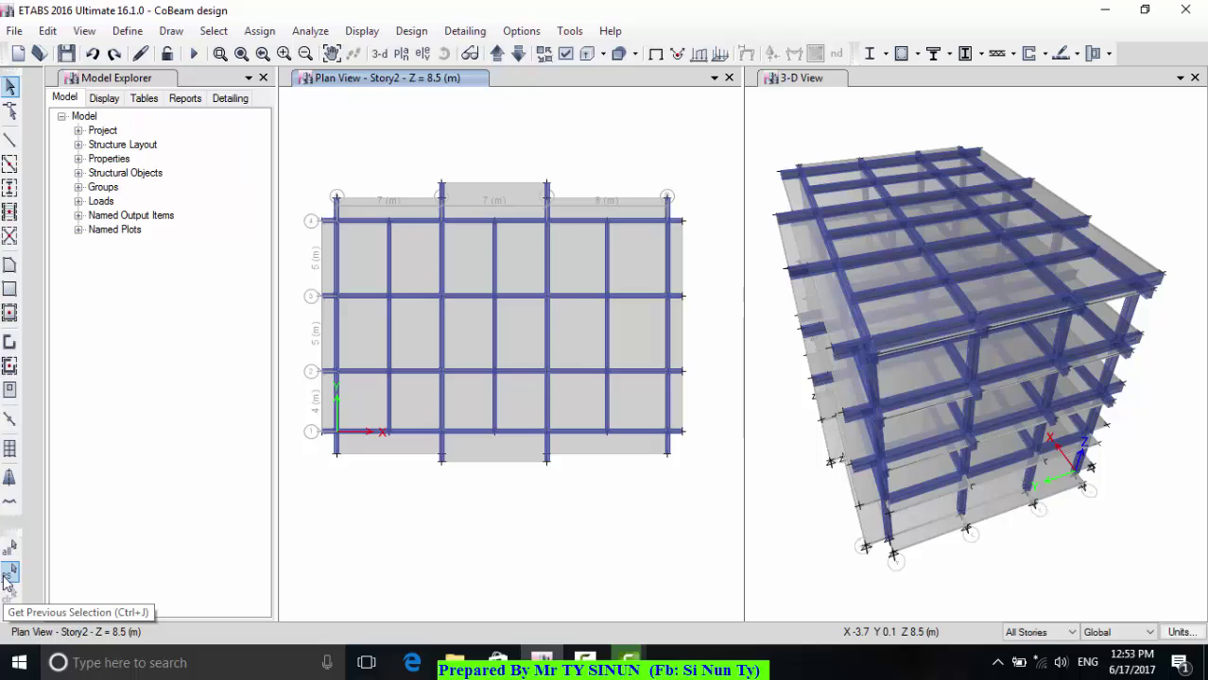
{"action": "left_click", "coordinate": [7, 574]}
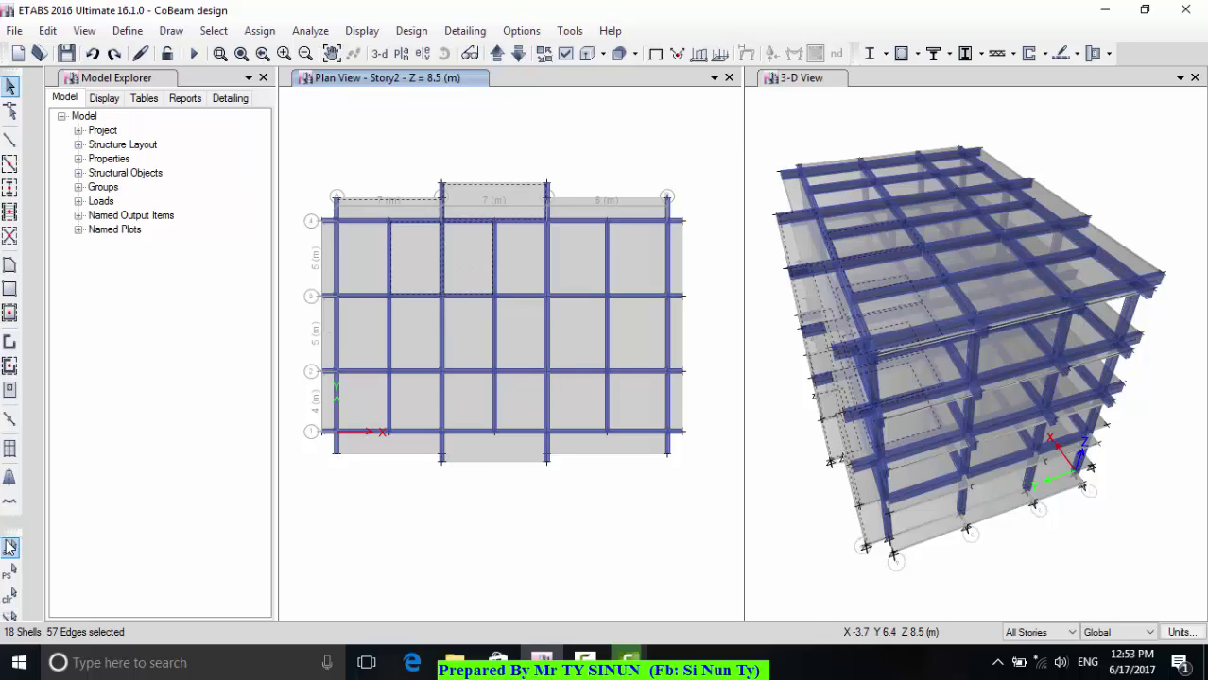
- Undock the Select toolbar, clear the slab selection and turn the Select toolbar's display back on
{"action": "left_click_drag", "start_coordinate": [10, 546], "coordinate": [126, 455]}
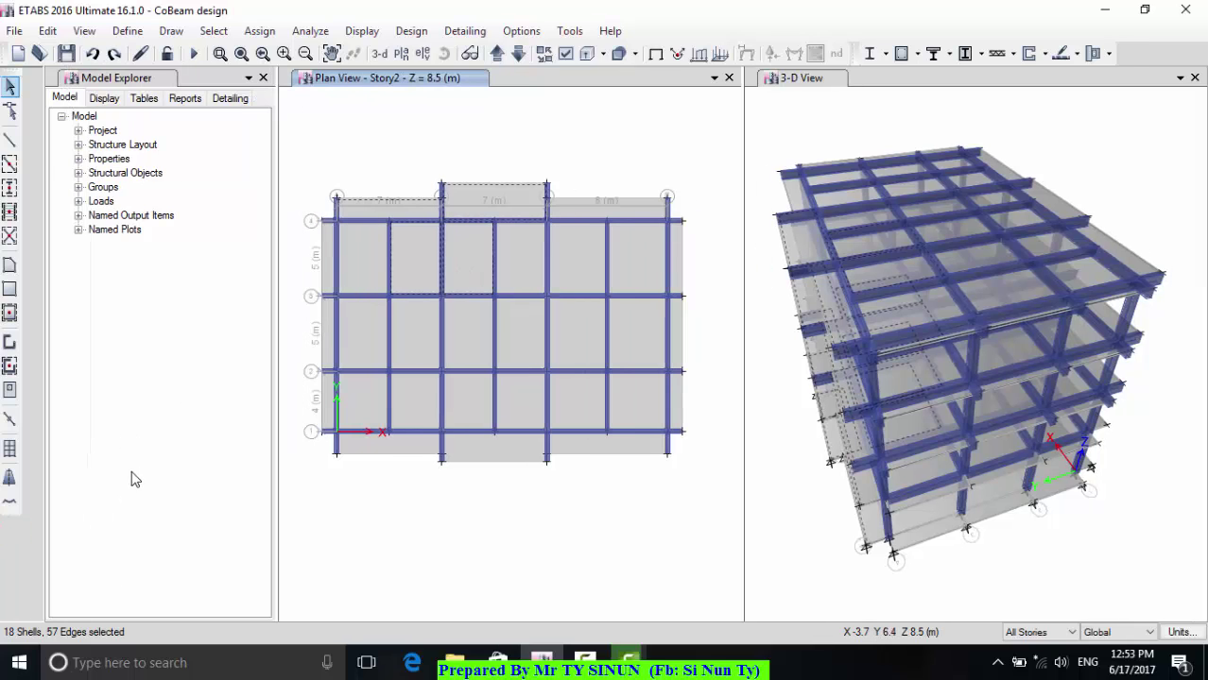
{"action": "left_click", "coordinate": [447, 149]}
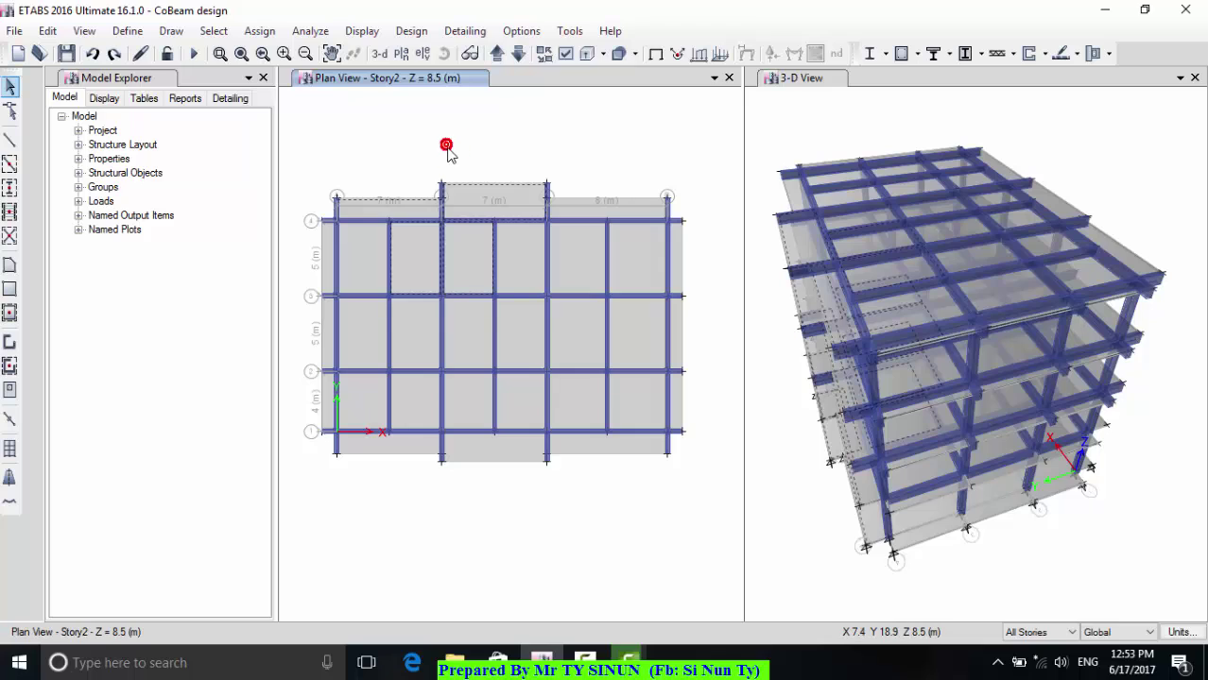
{"action": "right_click", "coordinate": [14, 542]}
{"action": "right_click", "coordinate": [31, 237]}
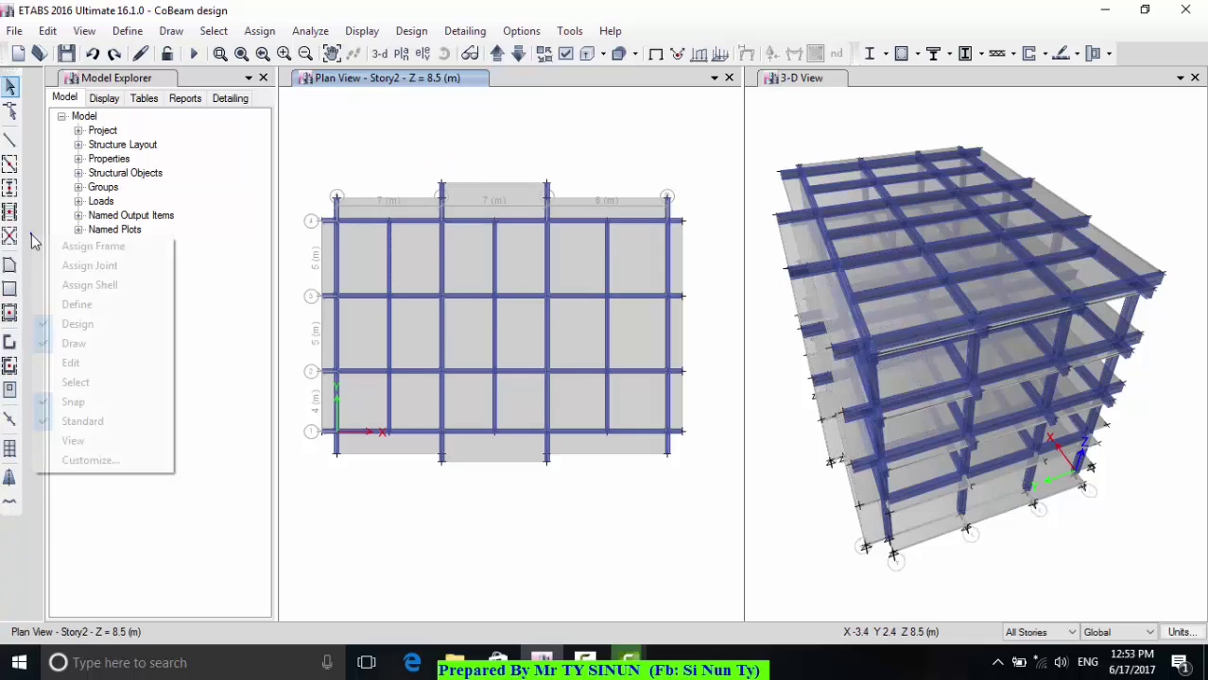
{"action": "left_click", "coordinate": [89, 383]}
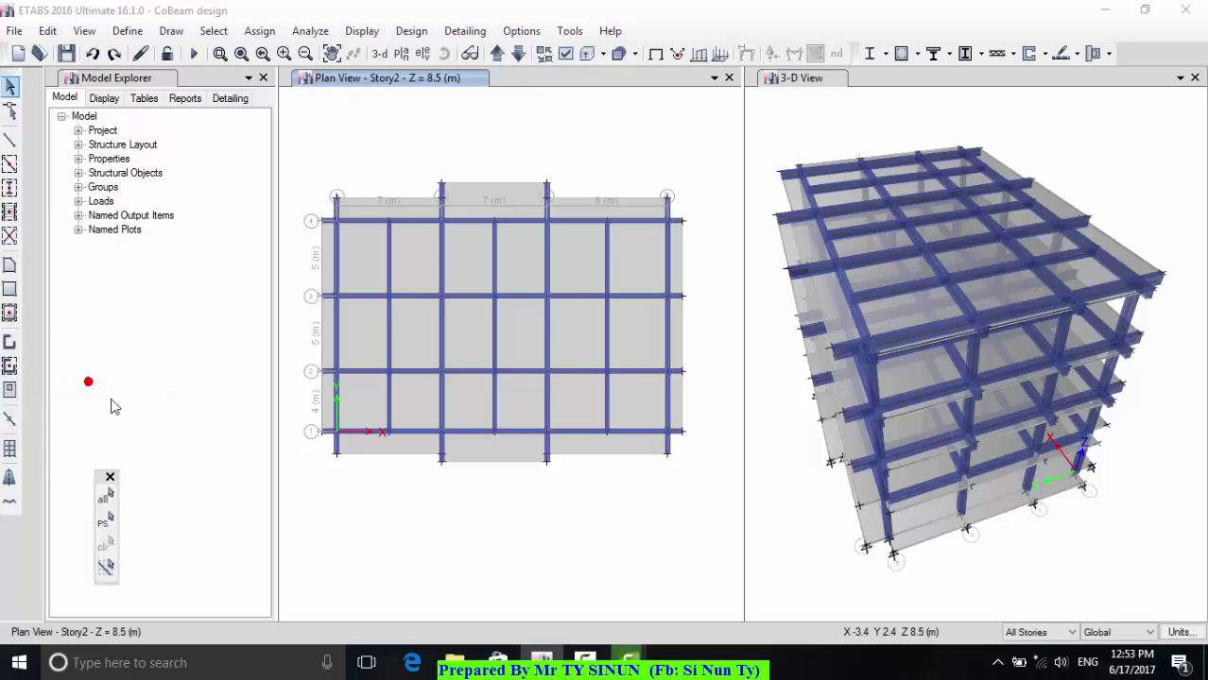
- Select all objects in the model and clear the selection
{"action": "left_click", "coordinate": [106, 519]}
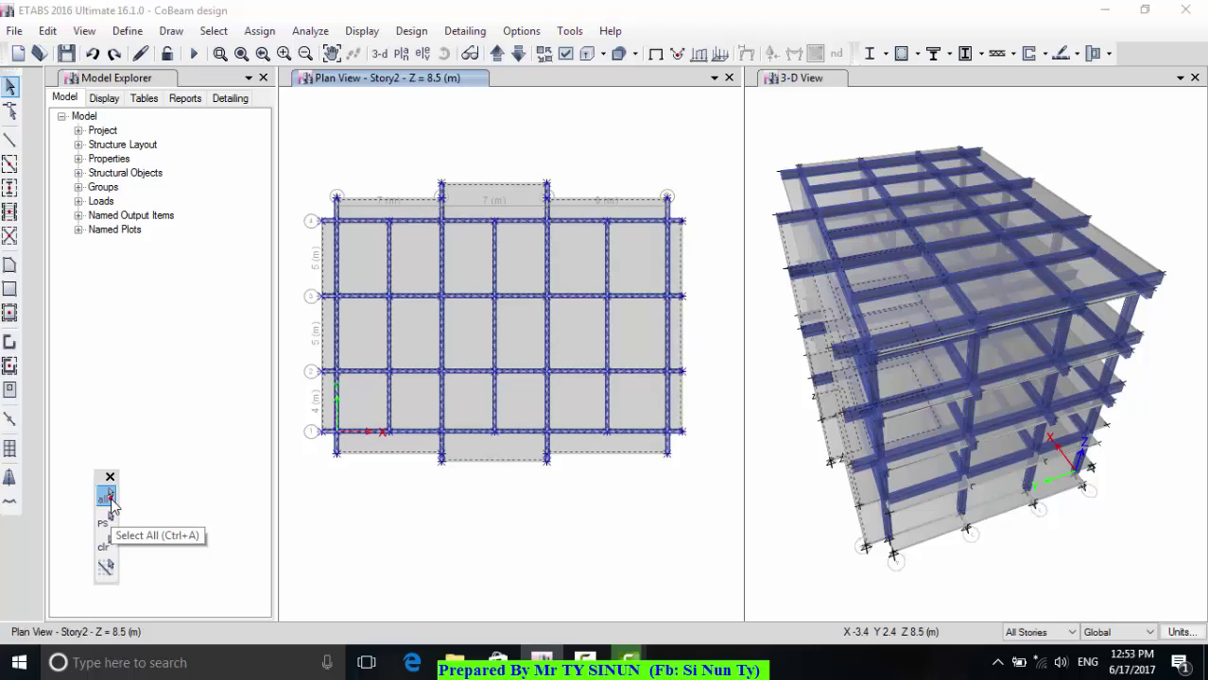
{"action": "left_click", "coordinate": [106, 498]}
{"action": "left_click", "coordinate": [106, 545]}
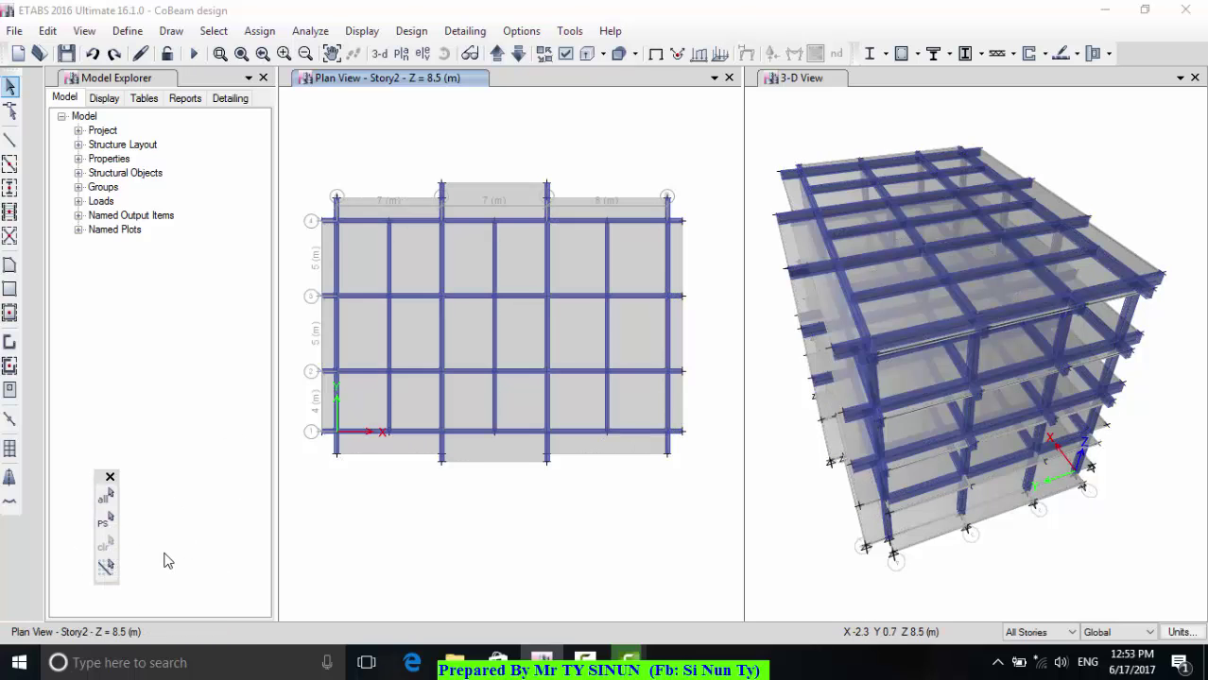
- Isolate the middle overhang panel beyond grid 4 in the plan view and show all objects again
{"action": "right_click", "coordinate": [486, 498]}
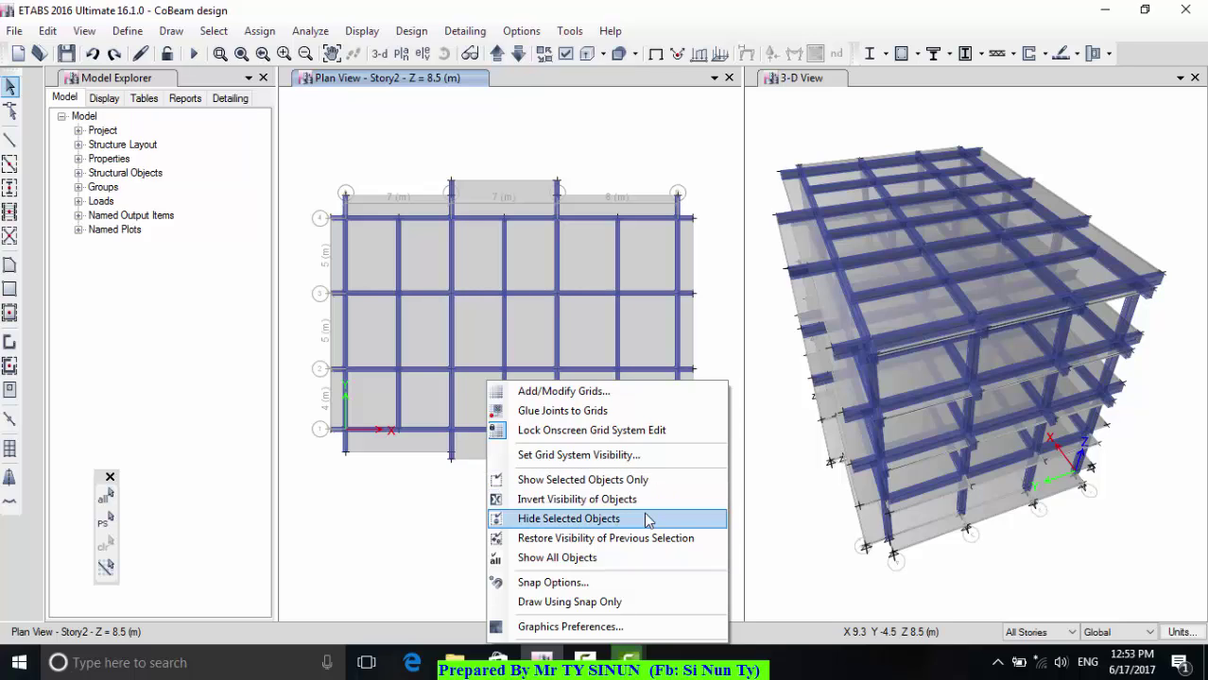
{"action": "left_click", "coordinate": [607, 558]}
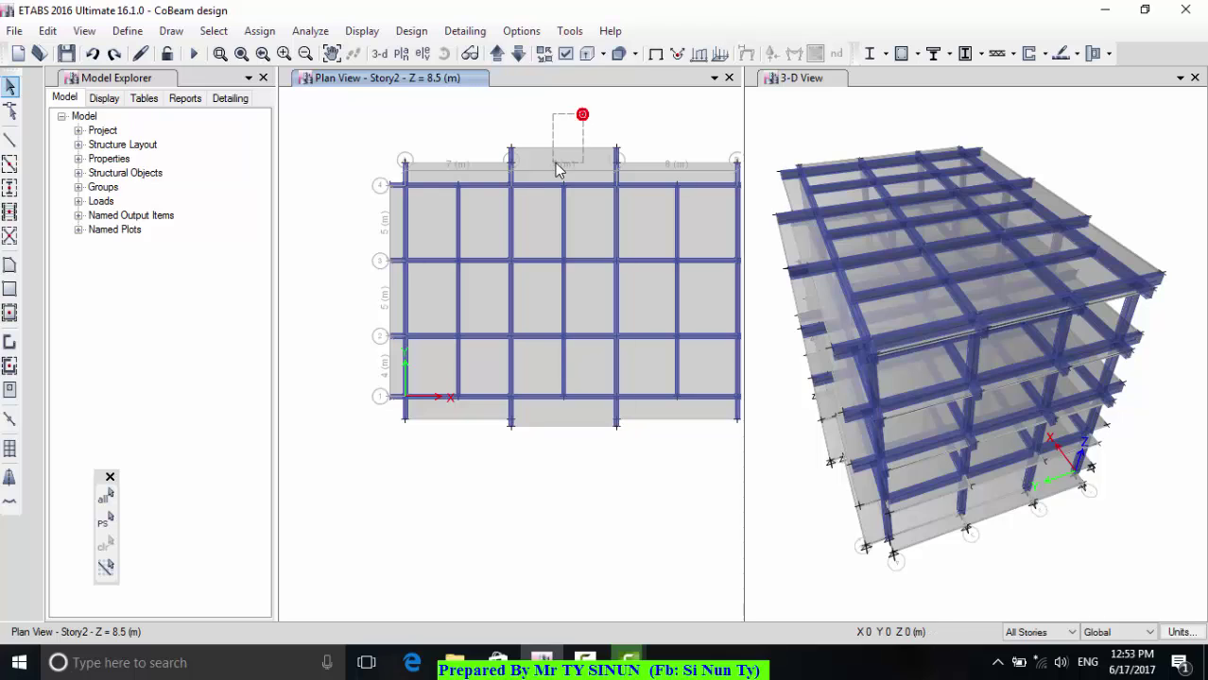
{"action": "left_click_drag", "start_coordinate": [557, 168], "coordinate": [544, 175]}
{"action": "right_click", "coordinate": [557, 102]}
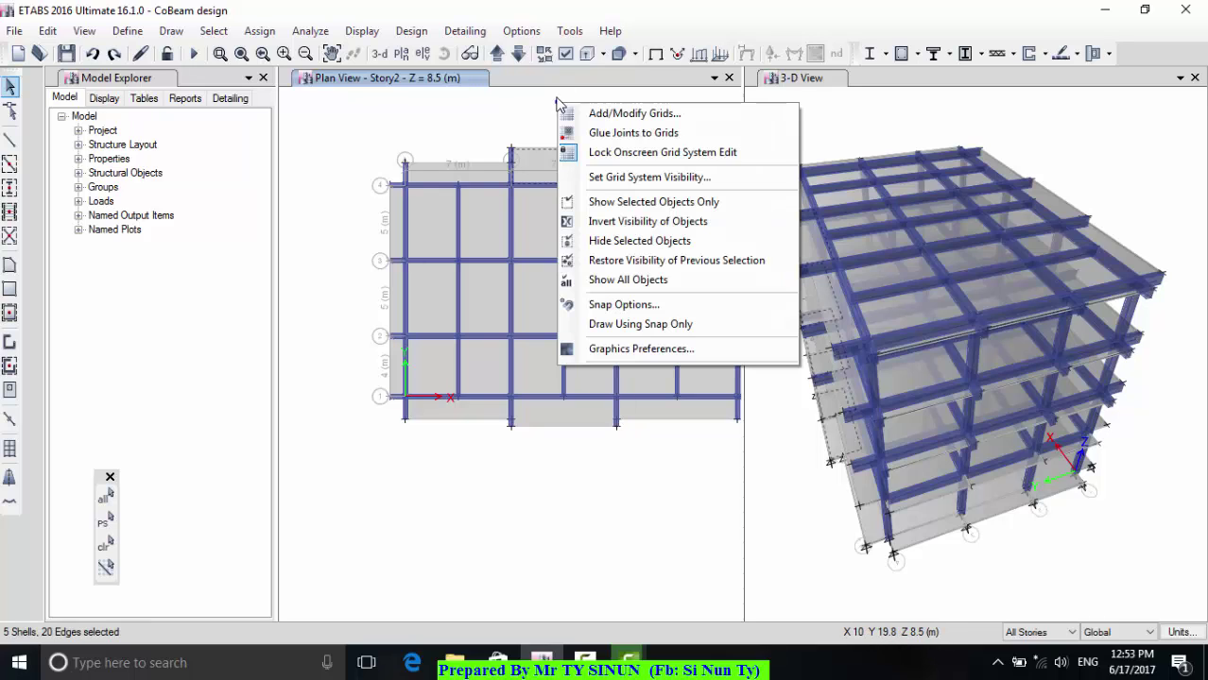
{"action": "left_click", "coordinate": [668, 206]}
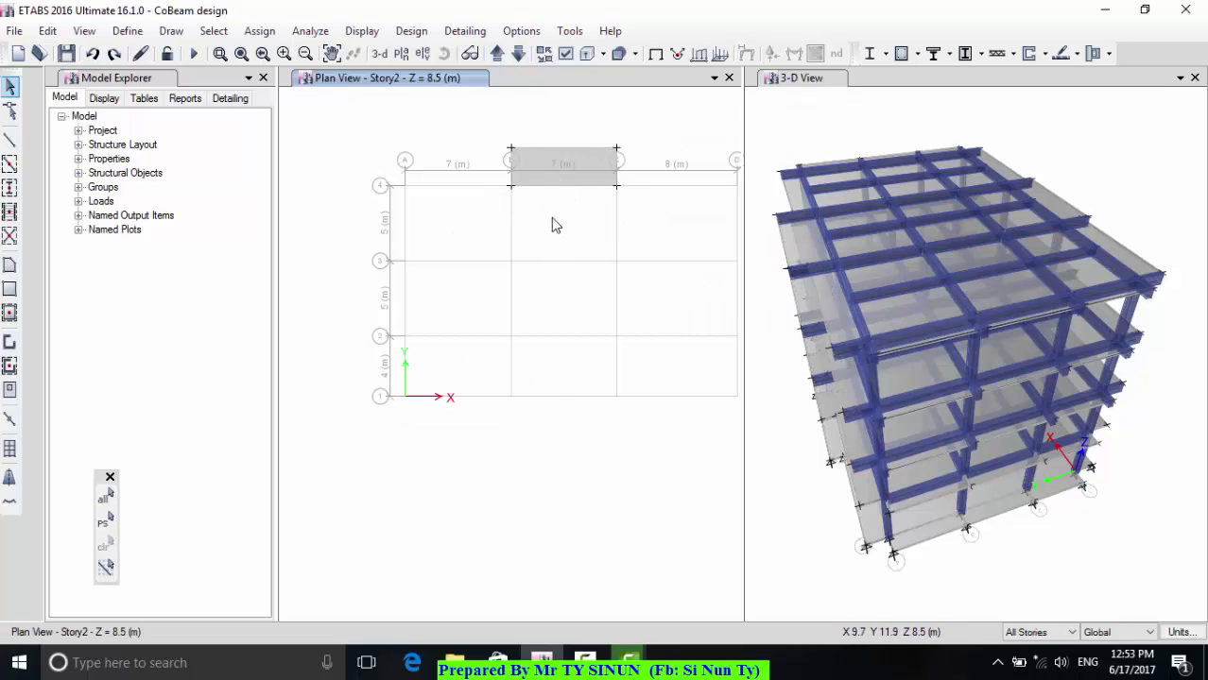
{"action": "right_click", "coordinate": [555, 213]}
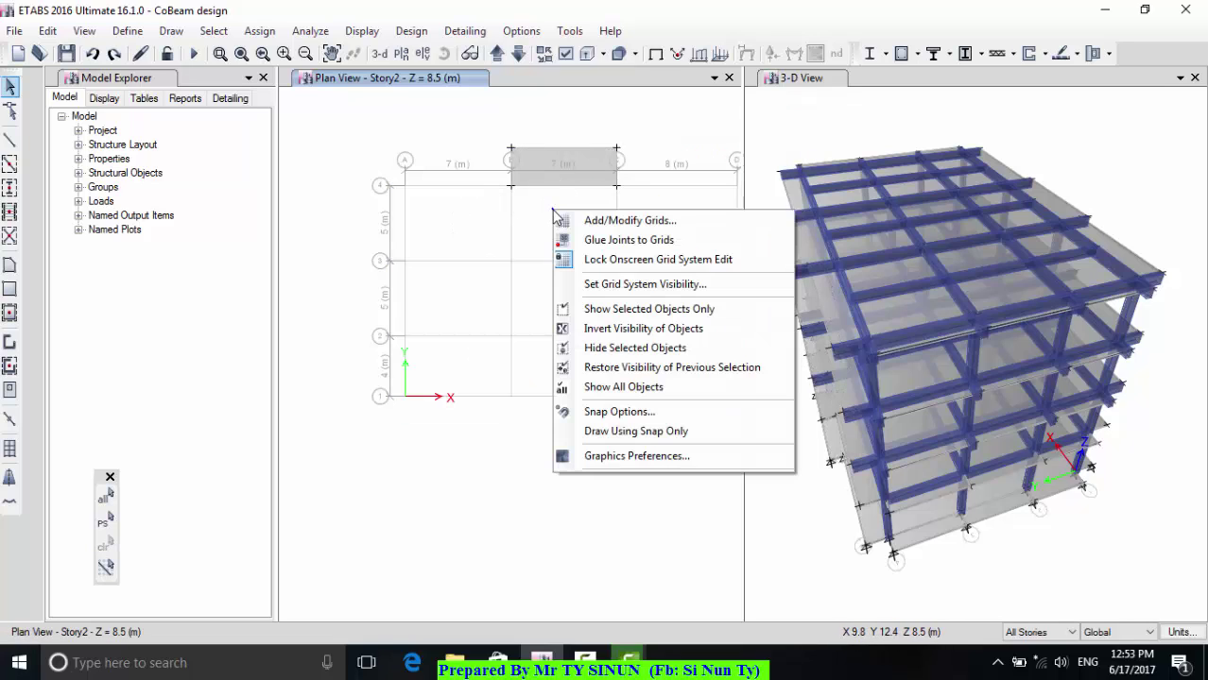
{"action": "left_click", "coordinate": [638, 389]}
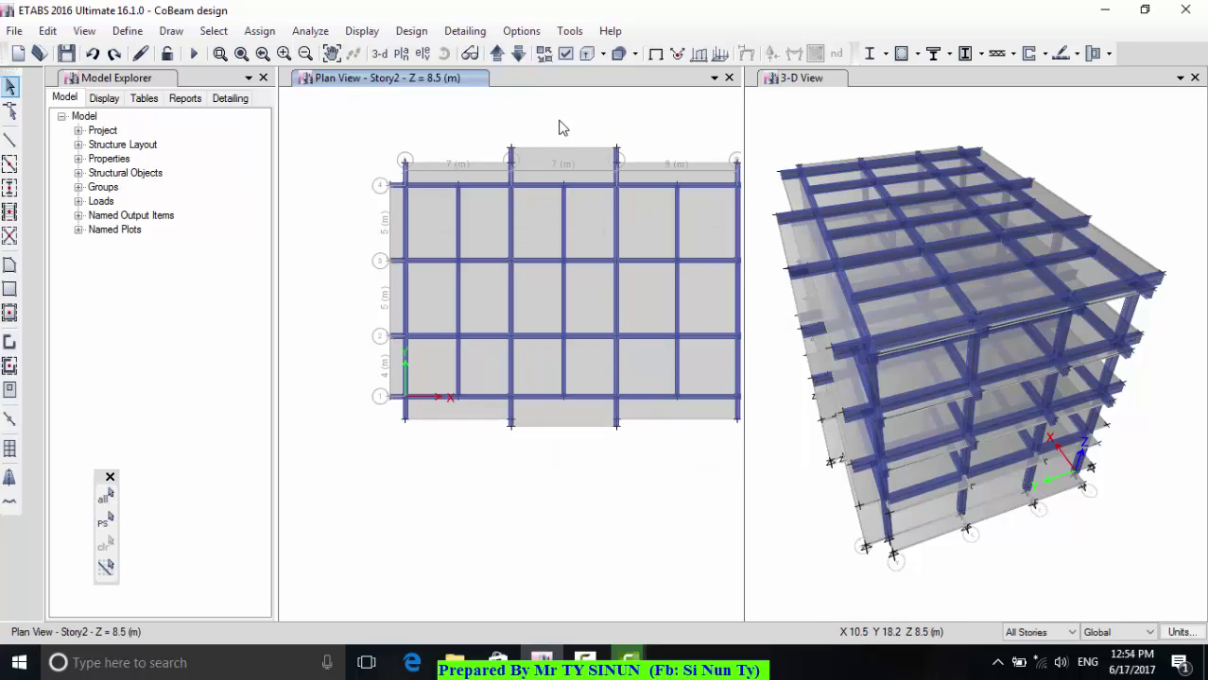
- Hide the middle overhang panel beyond grid 4 in the plan view and bring all objects back
{"action": "left_click", "coordinate": [556, 156]}
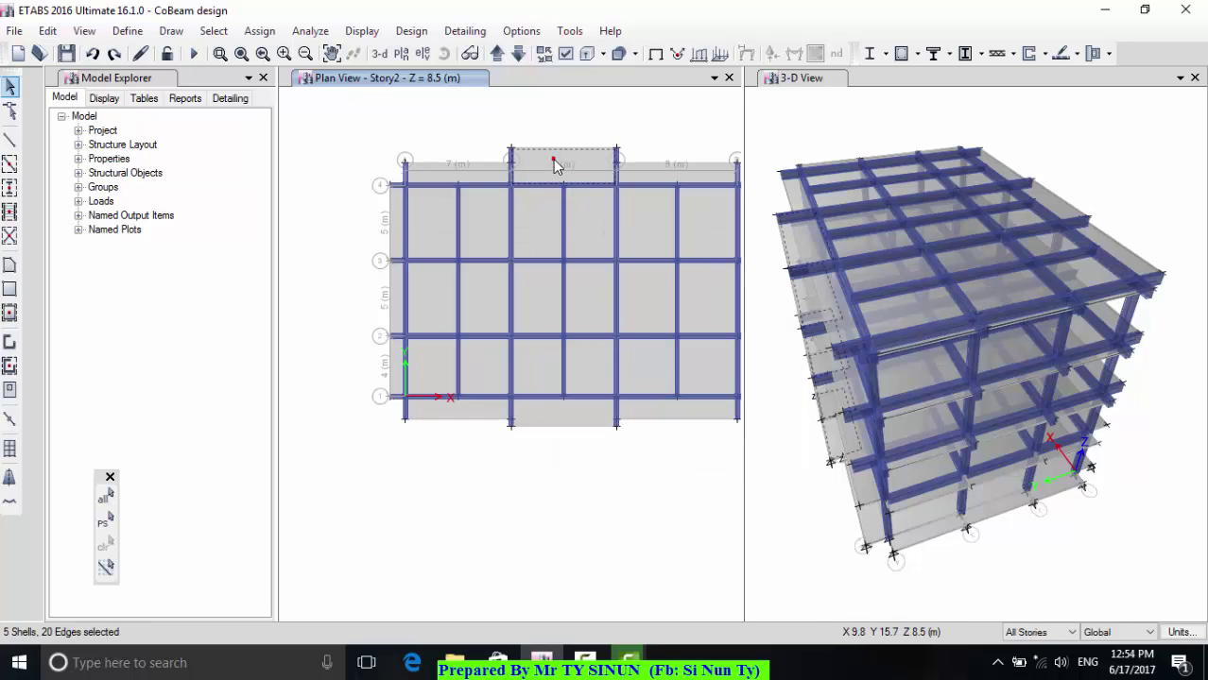
{"action": "right_click", "coordinate": [552, 120]}
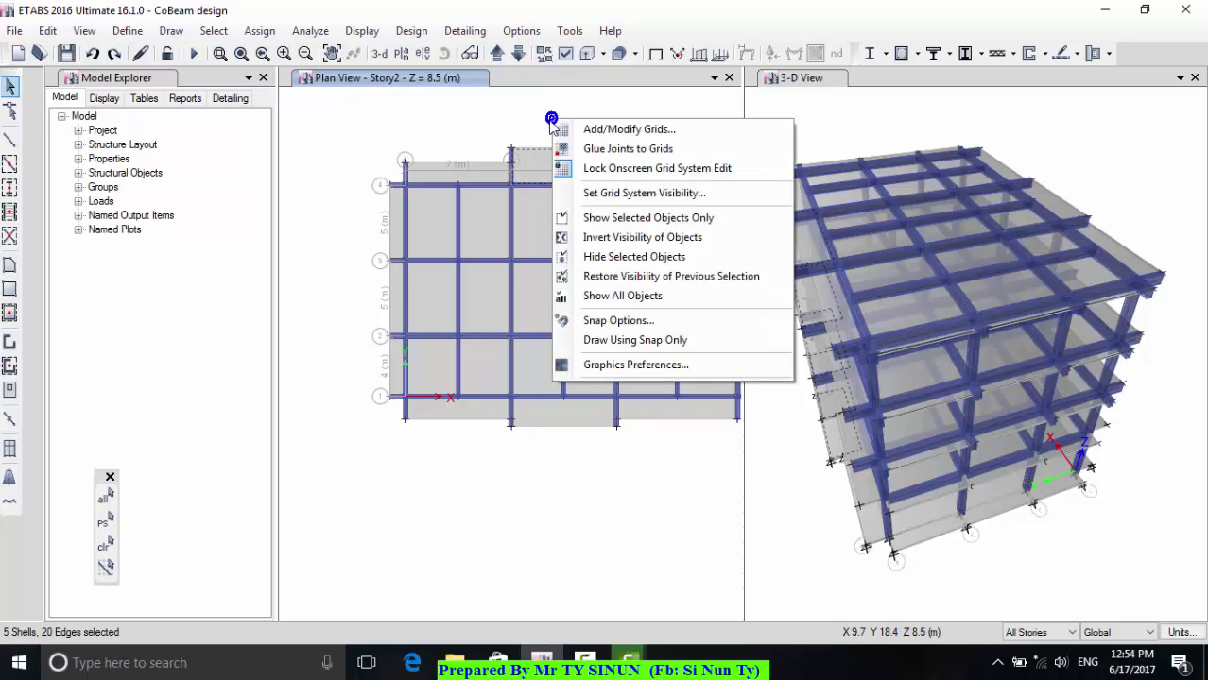
{"action": "left_click", "coordinate": [633, 257]}
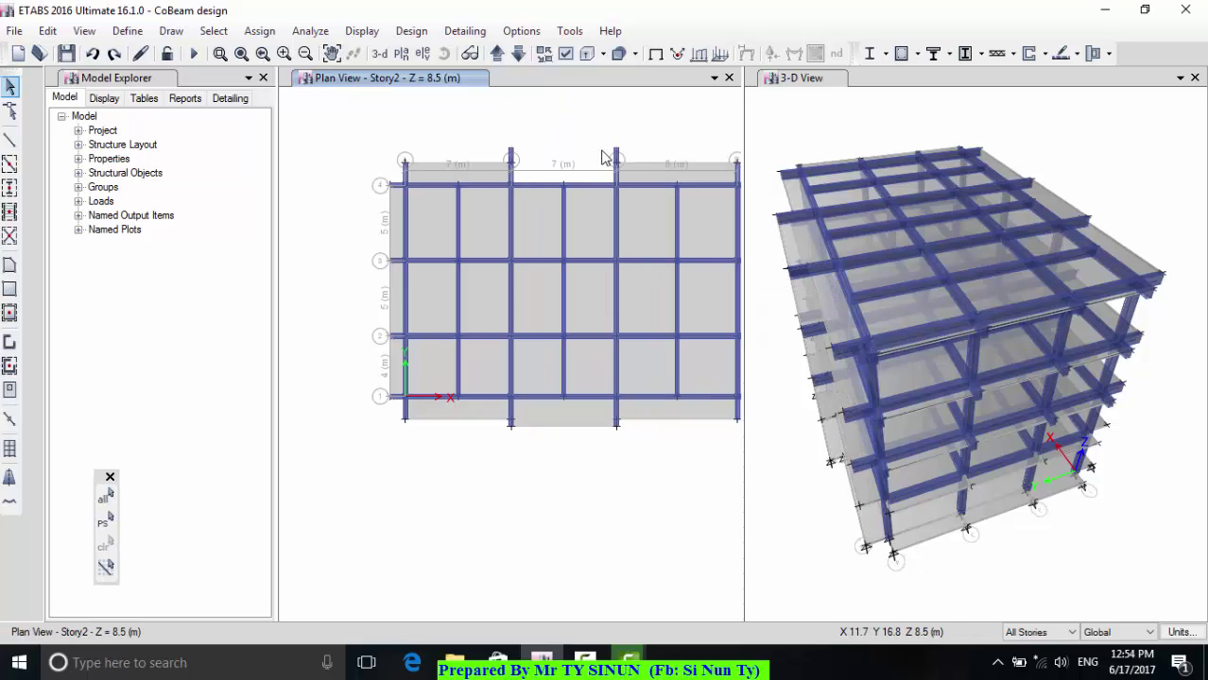
{"action": "left_click_drag", "start_coordinate": [766, 371], "coordinate": [522, 109]}
{"action": "right_click", "coordinate": [522, 109]}
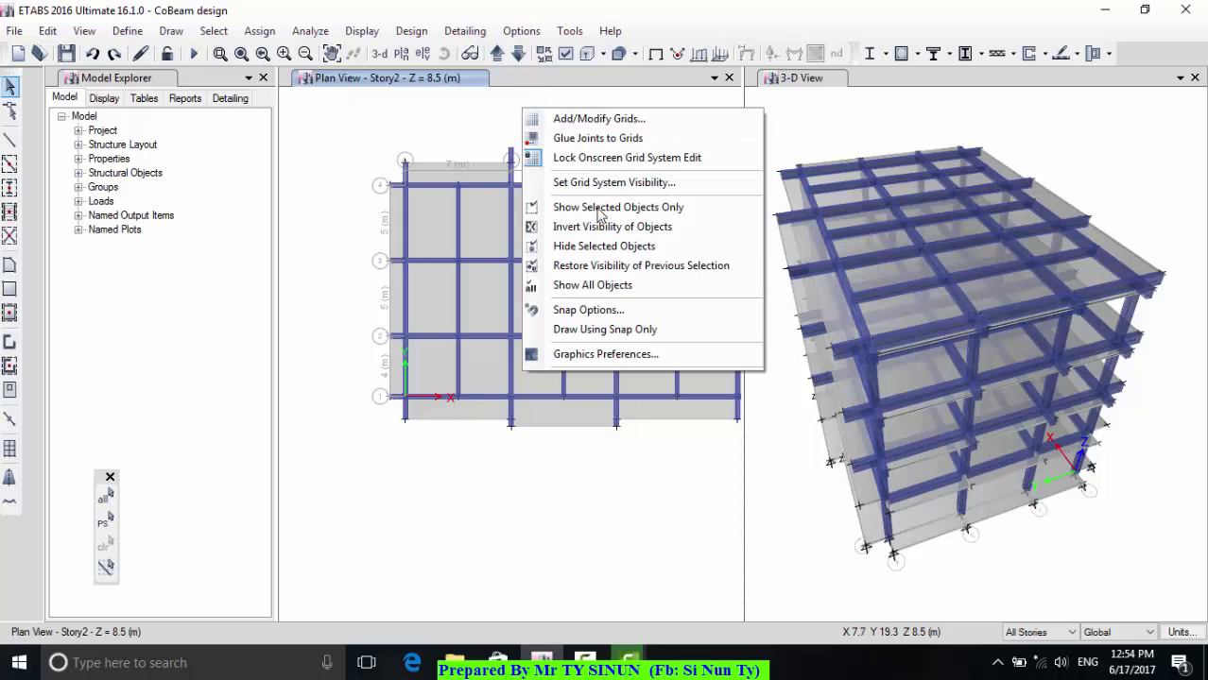
{"action": "left_click", "coordinate": [609, 283]}
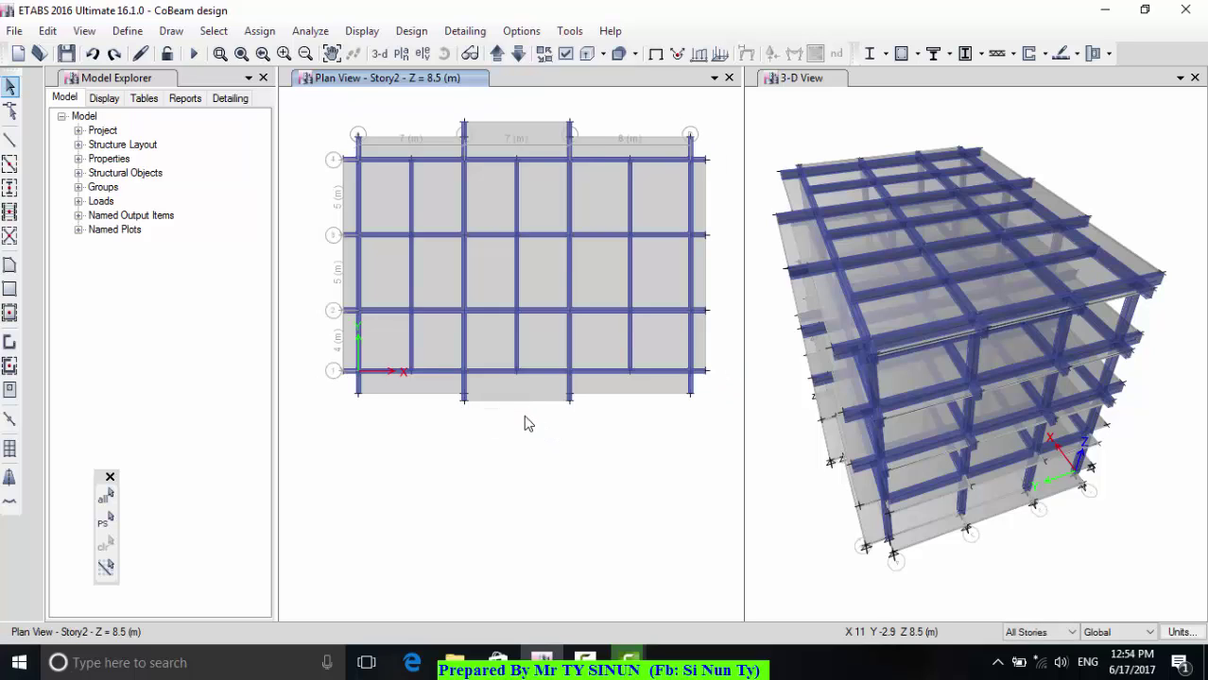
- Enable snapping to line ends and midpoints in the snap options, and start and cancel a frame line
{"action": "left_click", "coordinate": [11, 139]}
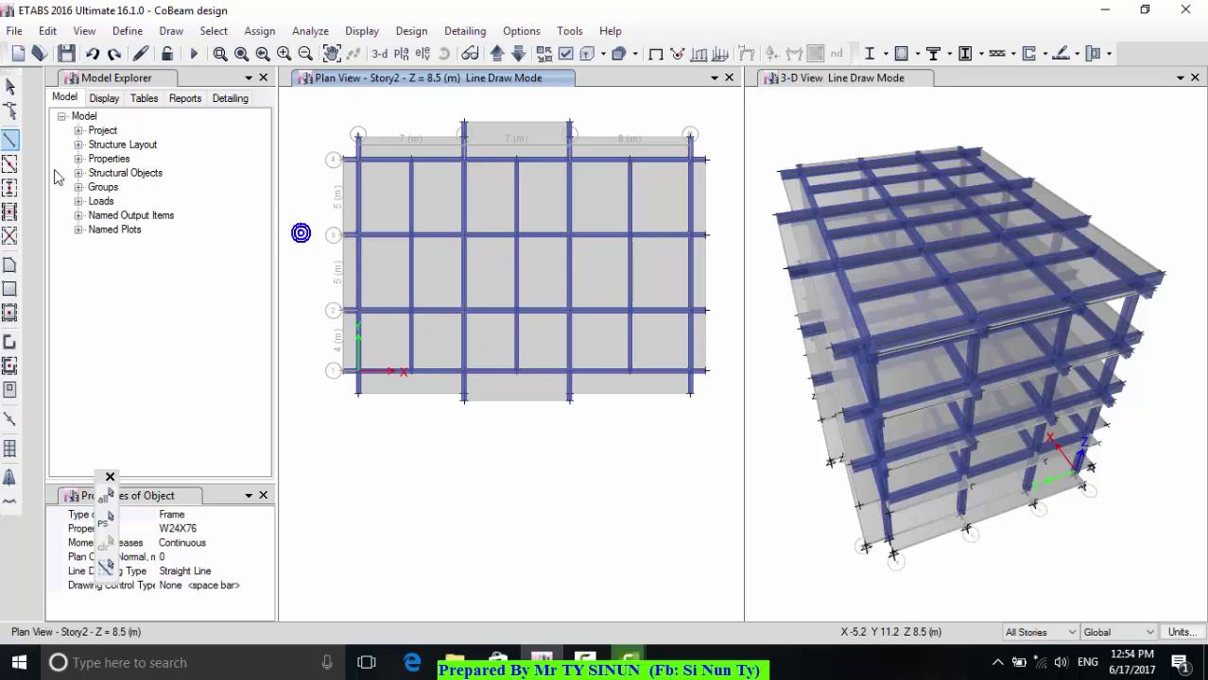
{"action": "left_click", "coordinate": [10, 87]}
{"action": "right_click", "coordinate": [419, 383]}
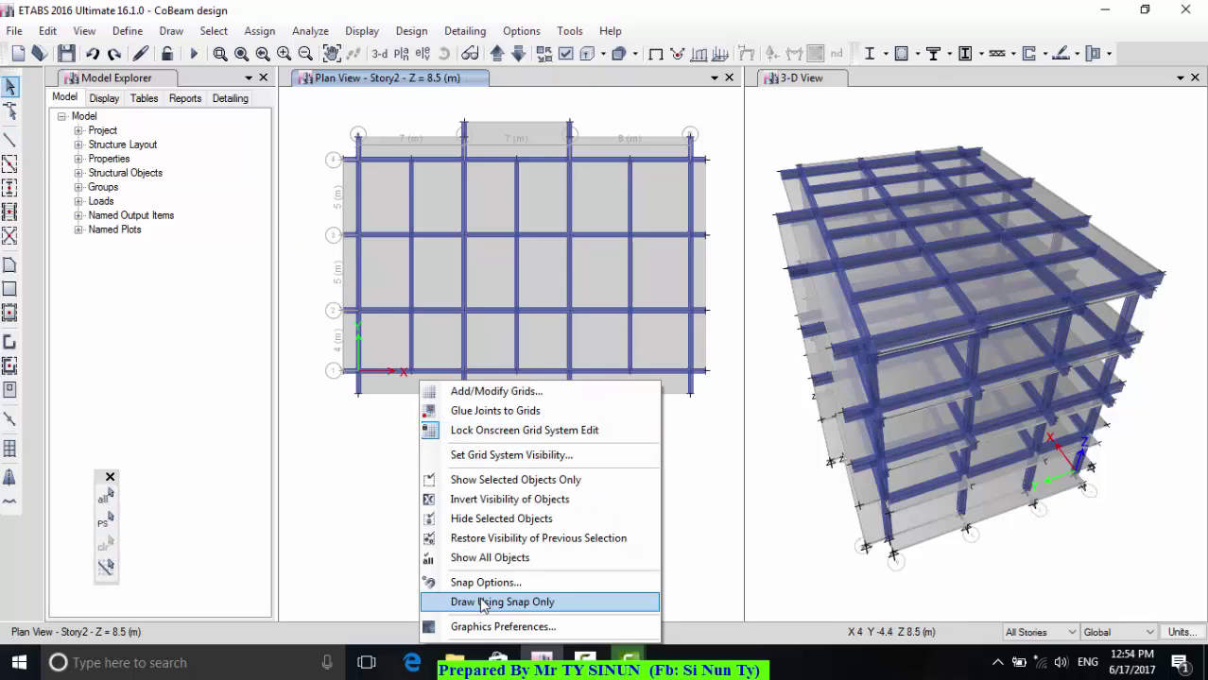
{"action": "left_click", "coordinate": [584, 582]}
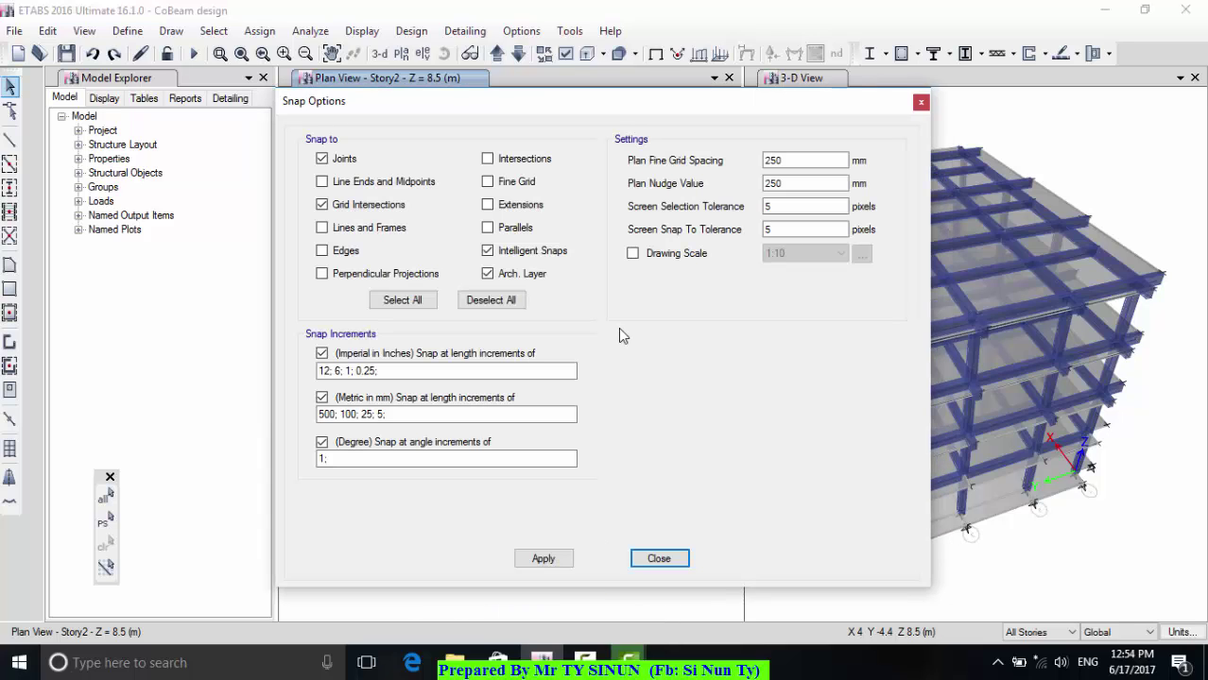
{"action": "left_click", "coordinate": [322, 183]}
{"action": "left_click", "coordinate": [537, 559]}
{"action": "left_click", "coordinate": [676, 562]}
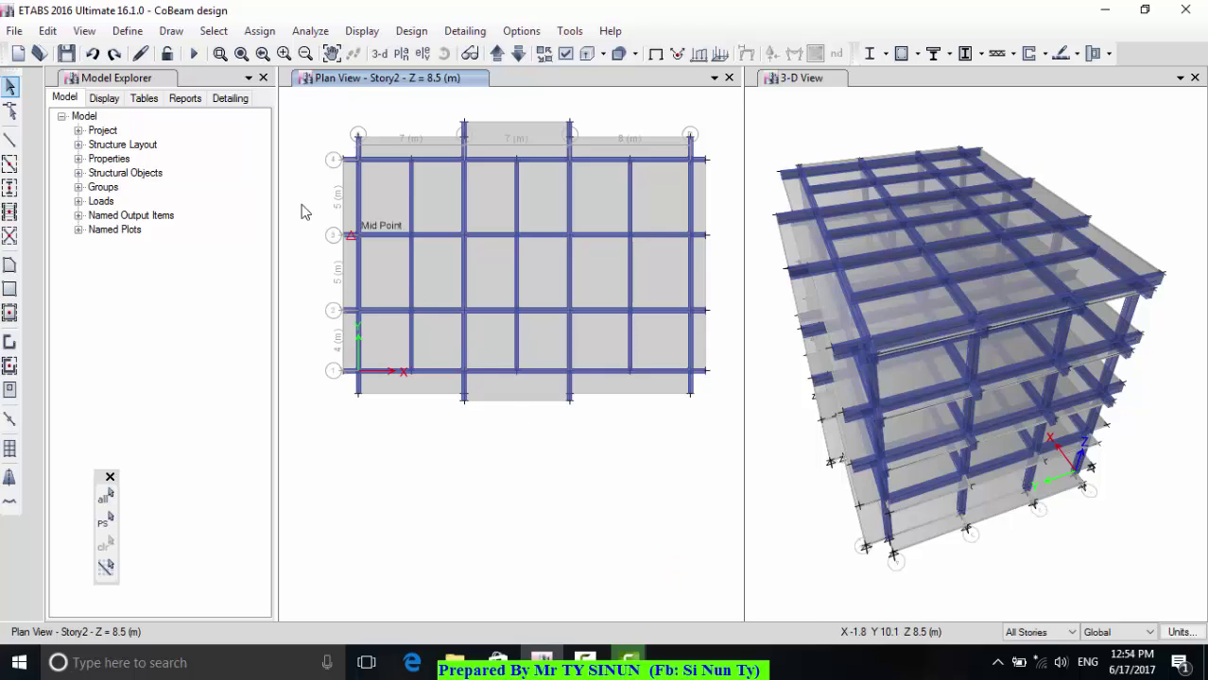
{"action": "left_click", "coordinate": [9, 139]}
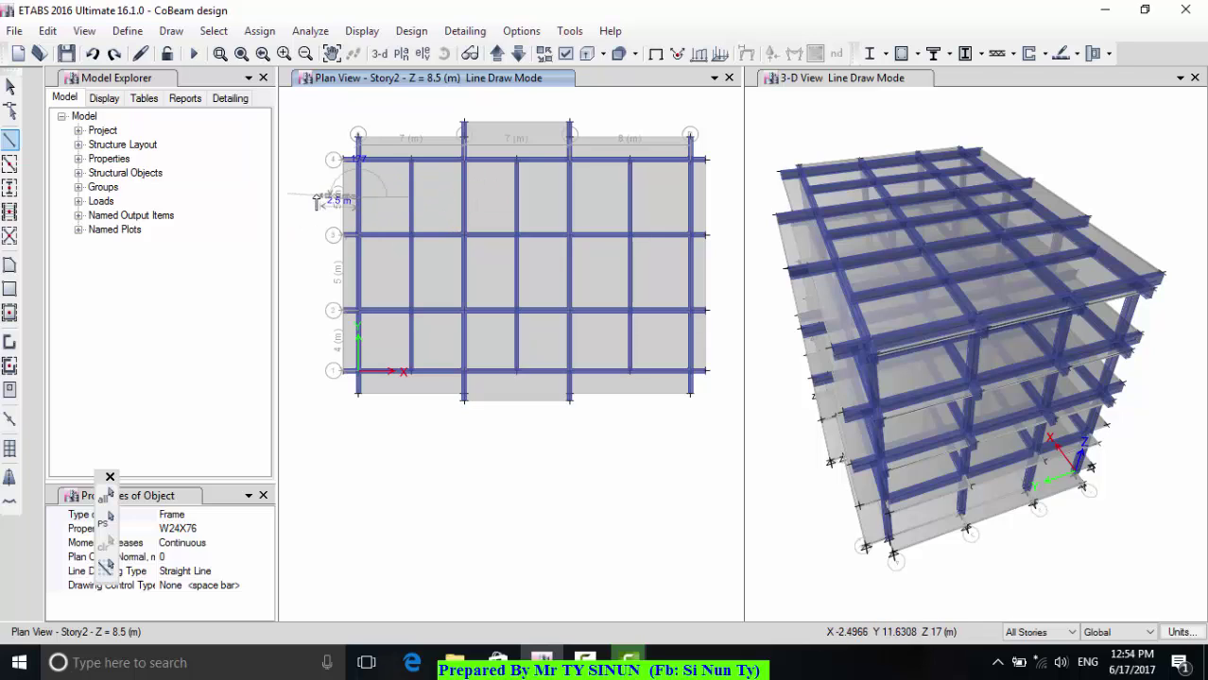
{"action": "key", "text": "Escape"}
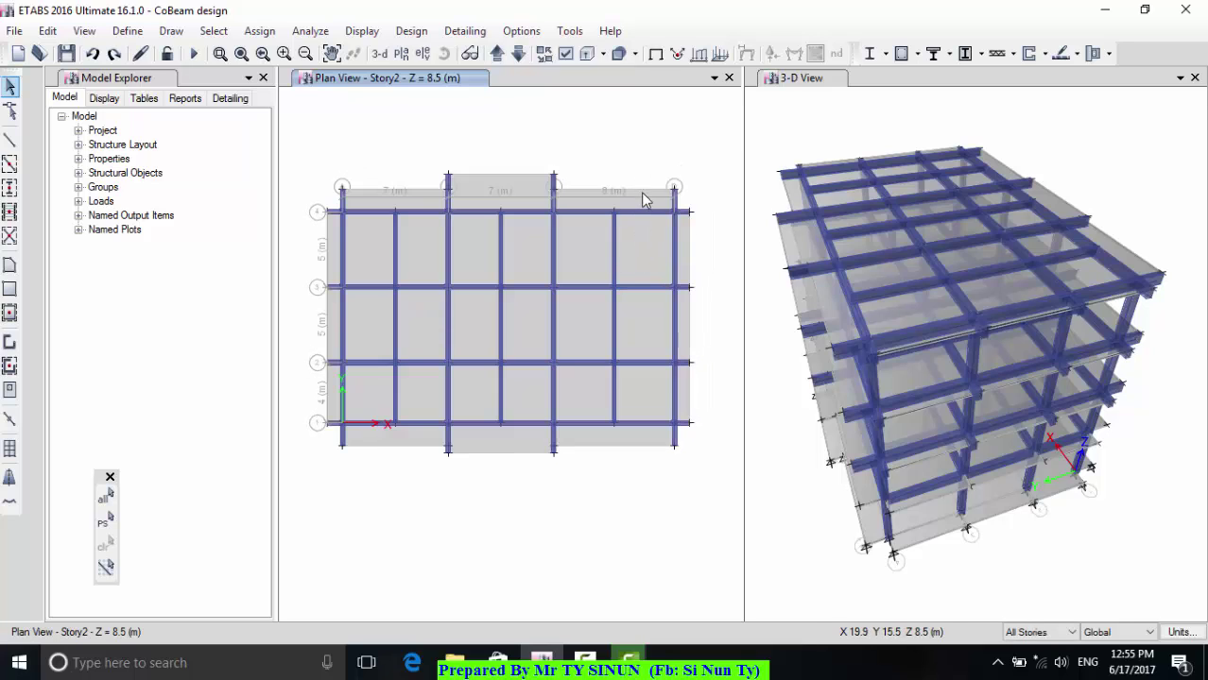
- Delete the overhang panel beyond grid 4 in the 8 m bay
{"action": "left_click_drag", "start_coordinate": [598, 198], "coordinate": [599, 199]}
{"action": "key", "text": "Delete"}
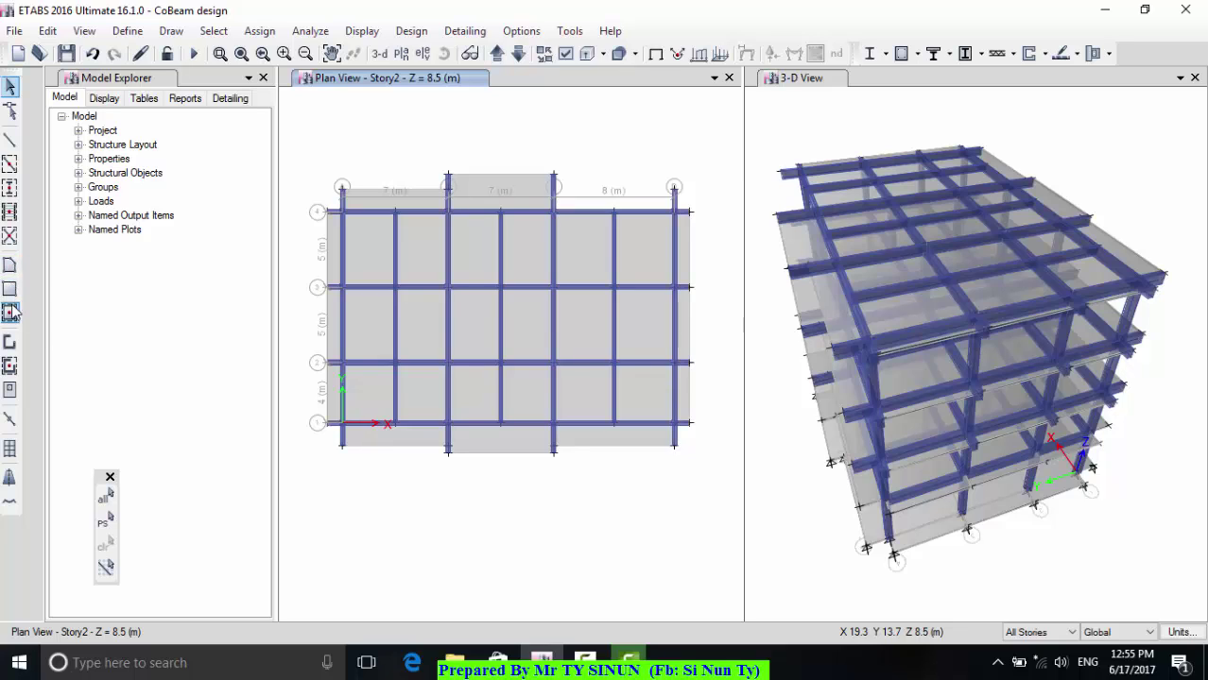
- Extrude the grid 4 beam in the 8 m bay to shells with dy 1 m and number 1
{"action": "left_click", "coordinate": [56, 33]}
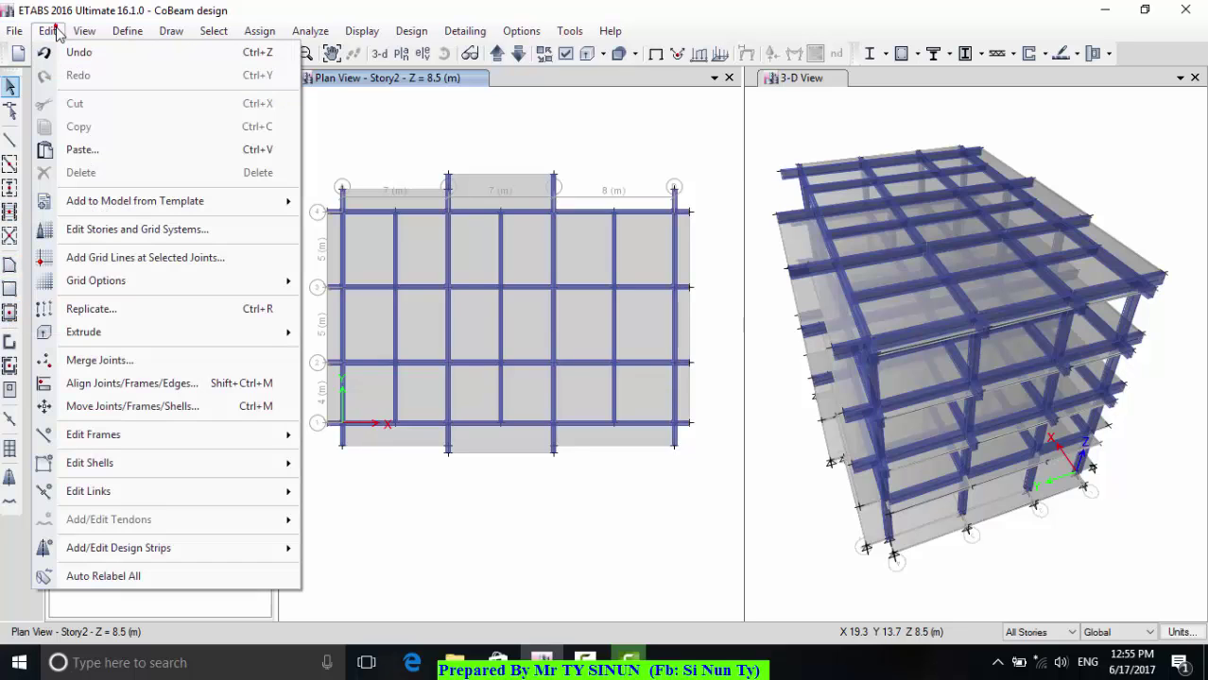
{"action": "mouse_move", "coordinate": [210, 468]}
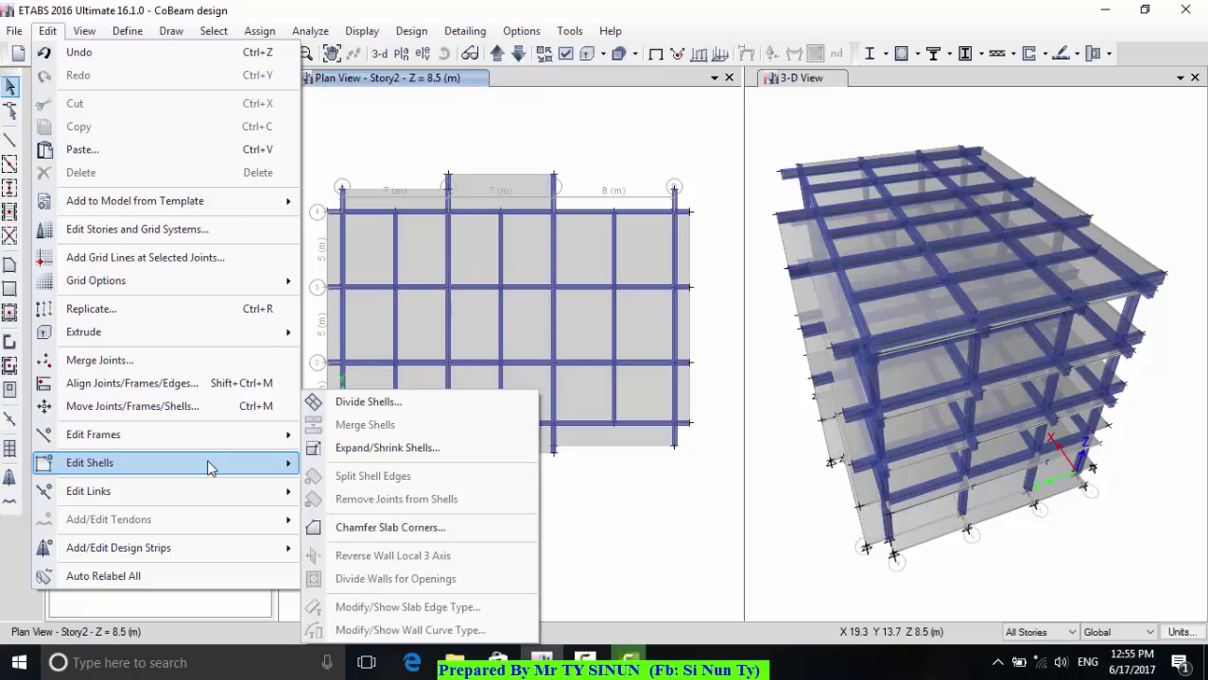
{"action": "mouse_move", "coordinate": [245, 442]}
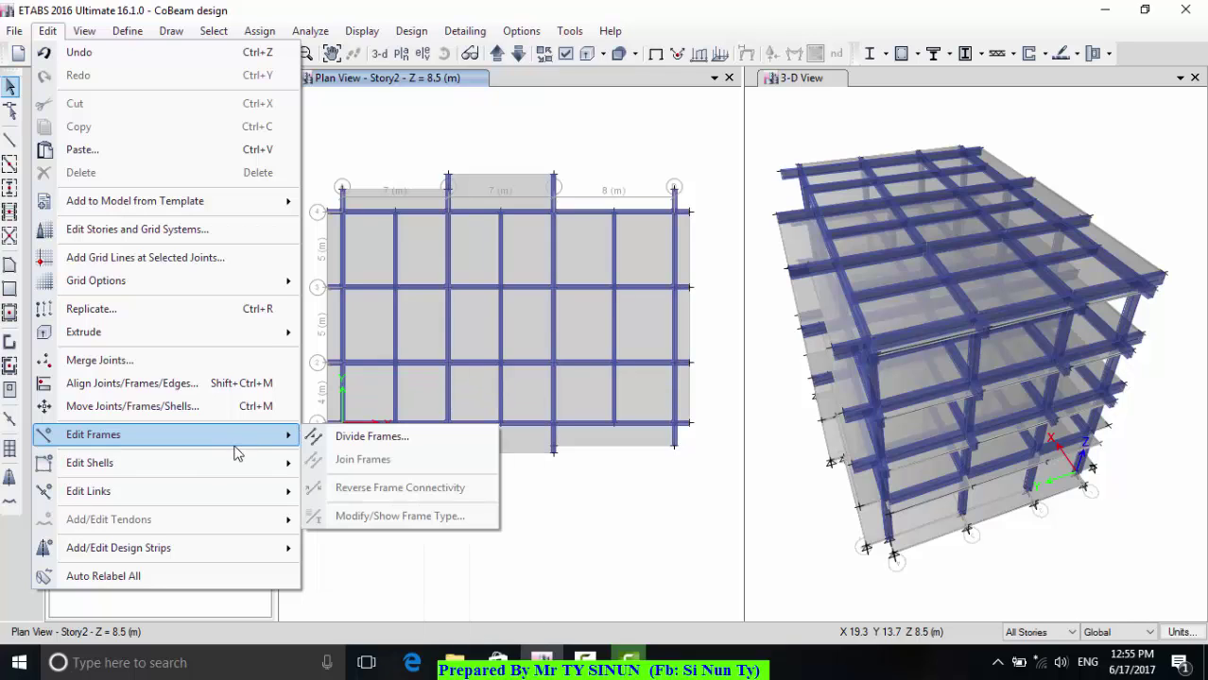
{"action": "mouse_move", "coordinate": [240, 334]}
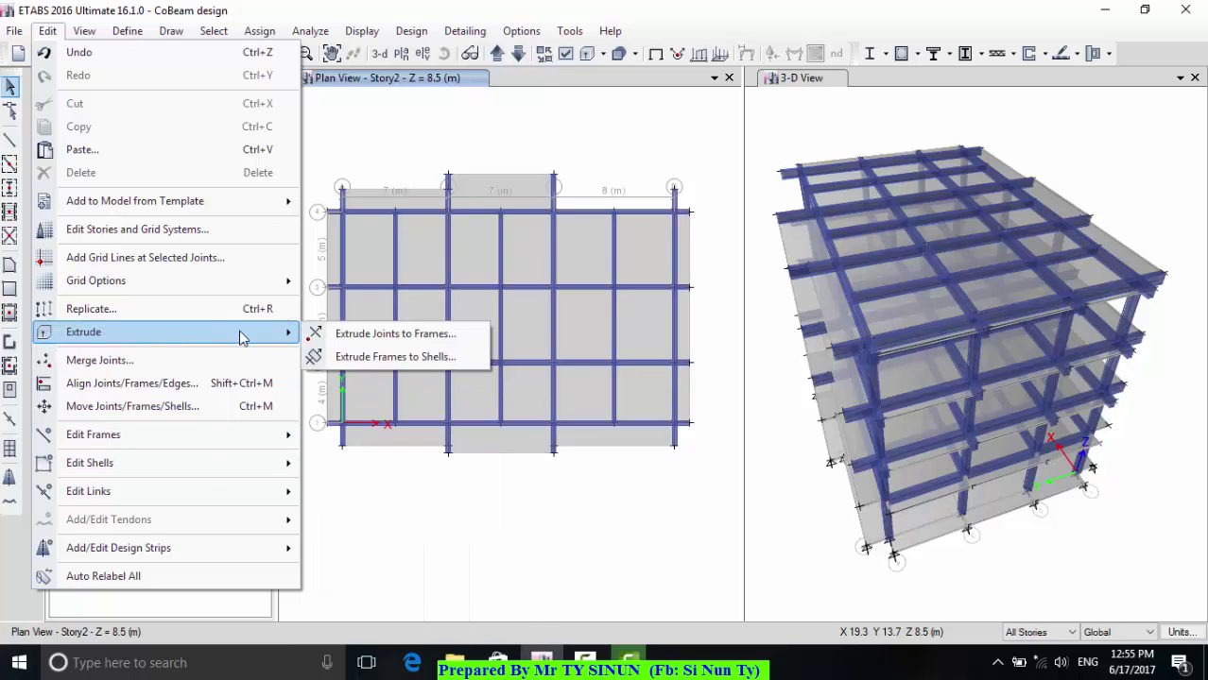
{"action": "left_click", "coordinate": [364, 361]}
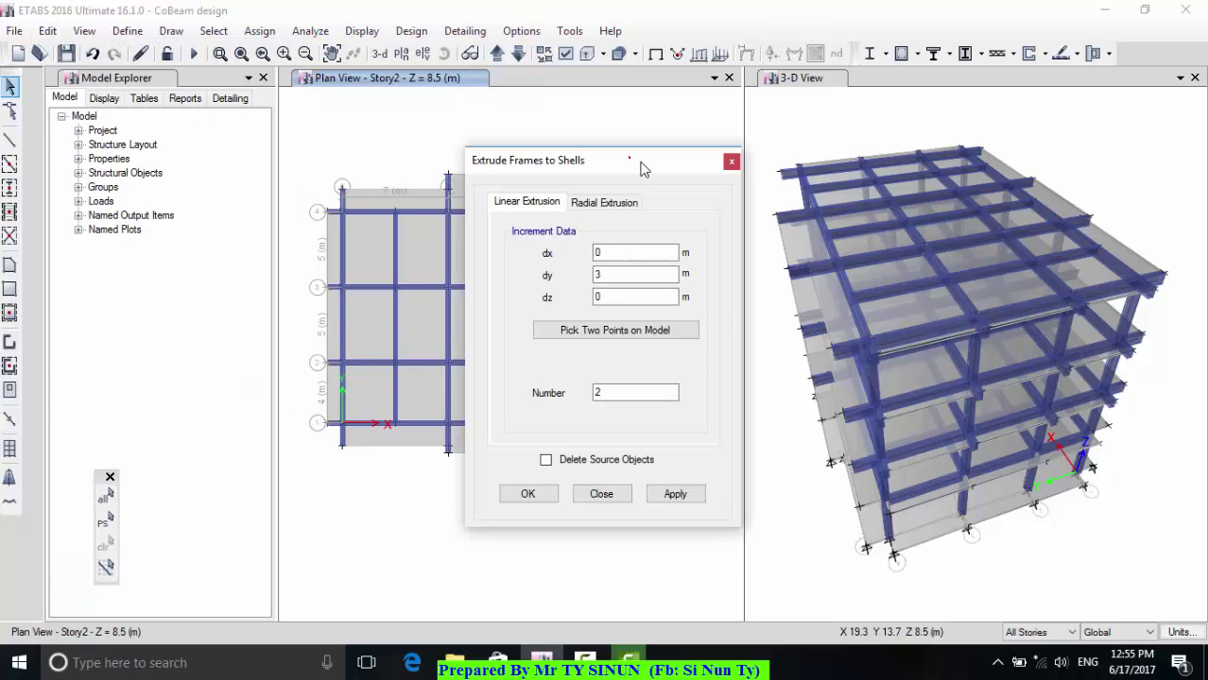
{"action": "left_click_drag", "start_coordinate": [640, 168], "coordinate": [972, 149]}
{"action": "left_click", "coordinate": [627, 229]}
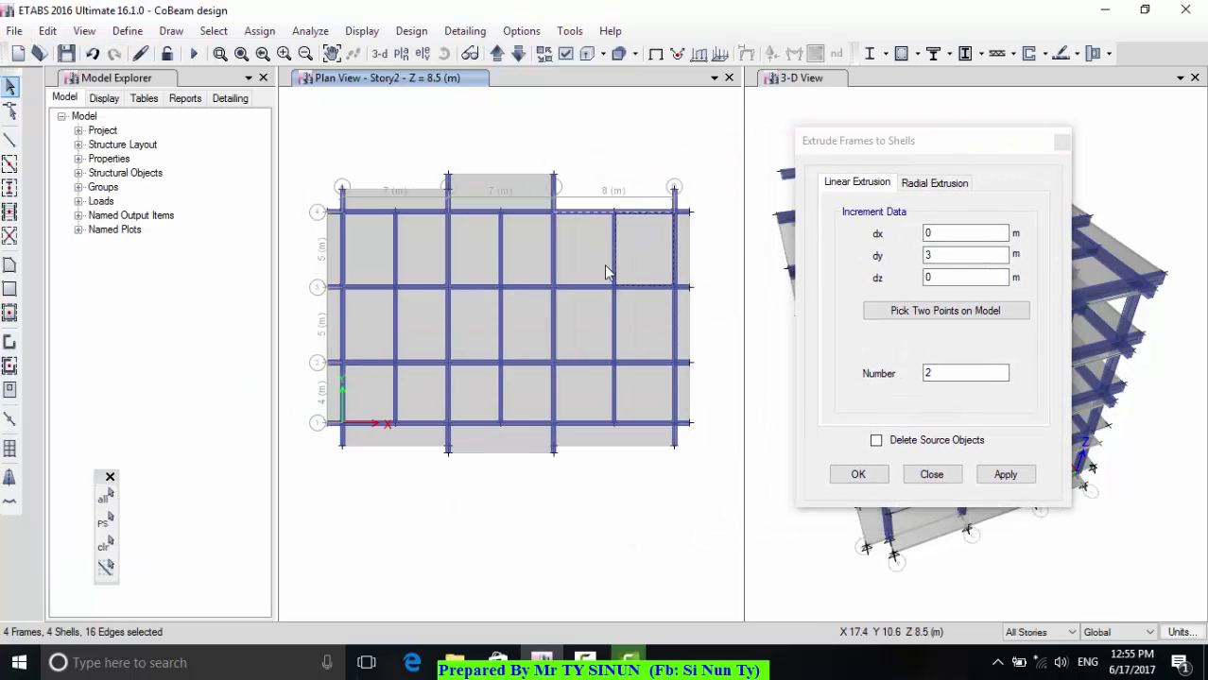
{"action": "left_click", "coordinate": [592, 214]}
{"action": "left_click", "coordinate": [614, 185]}
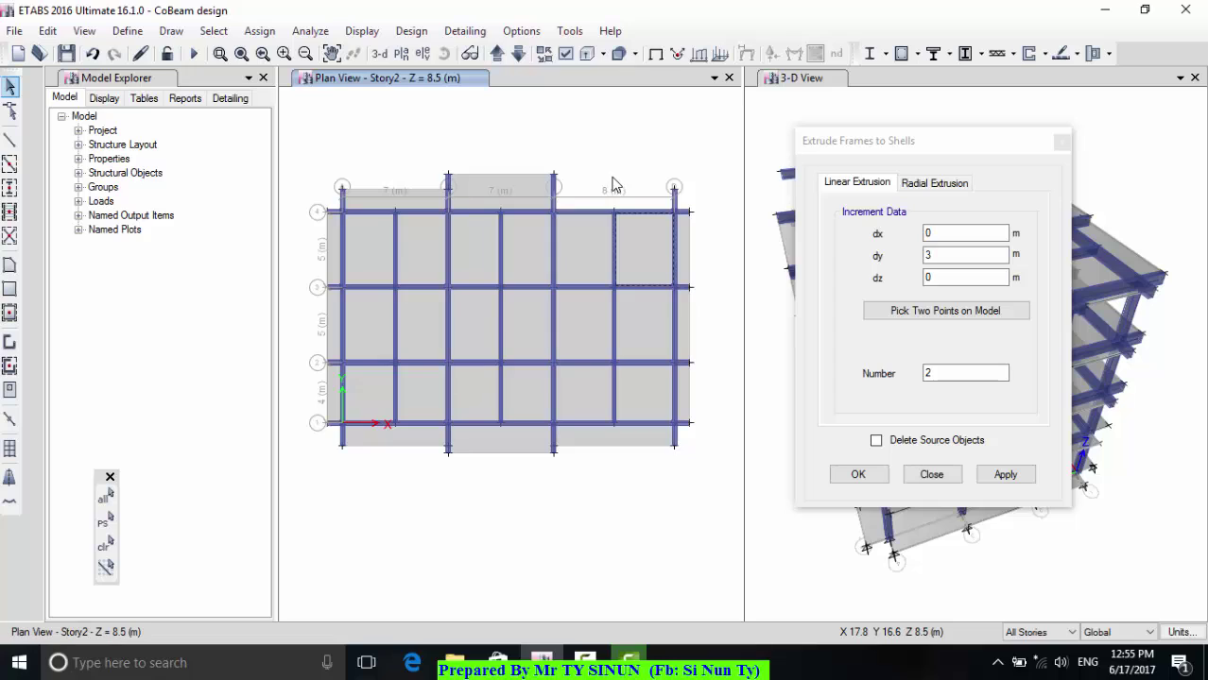
{"action": "left_click", "coordinate": [591, 212]}
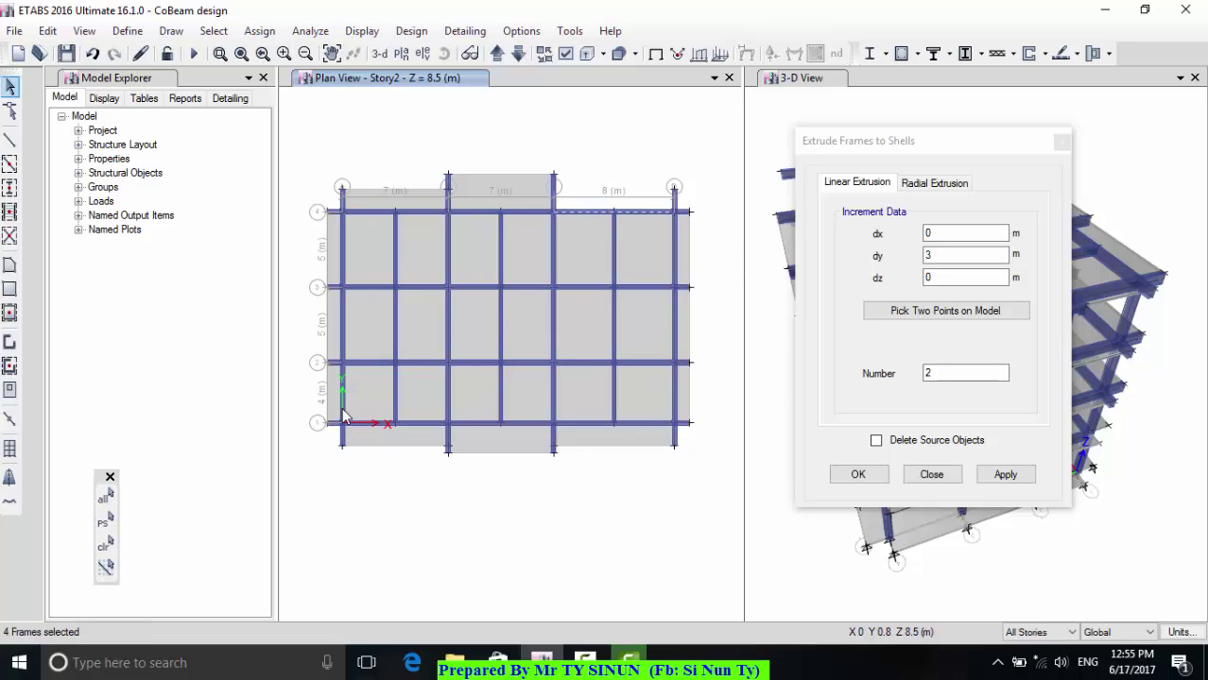
{"action": "double_click", "coordinate": [953, 252]}
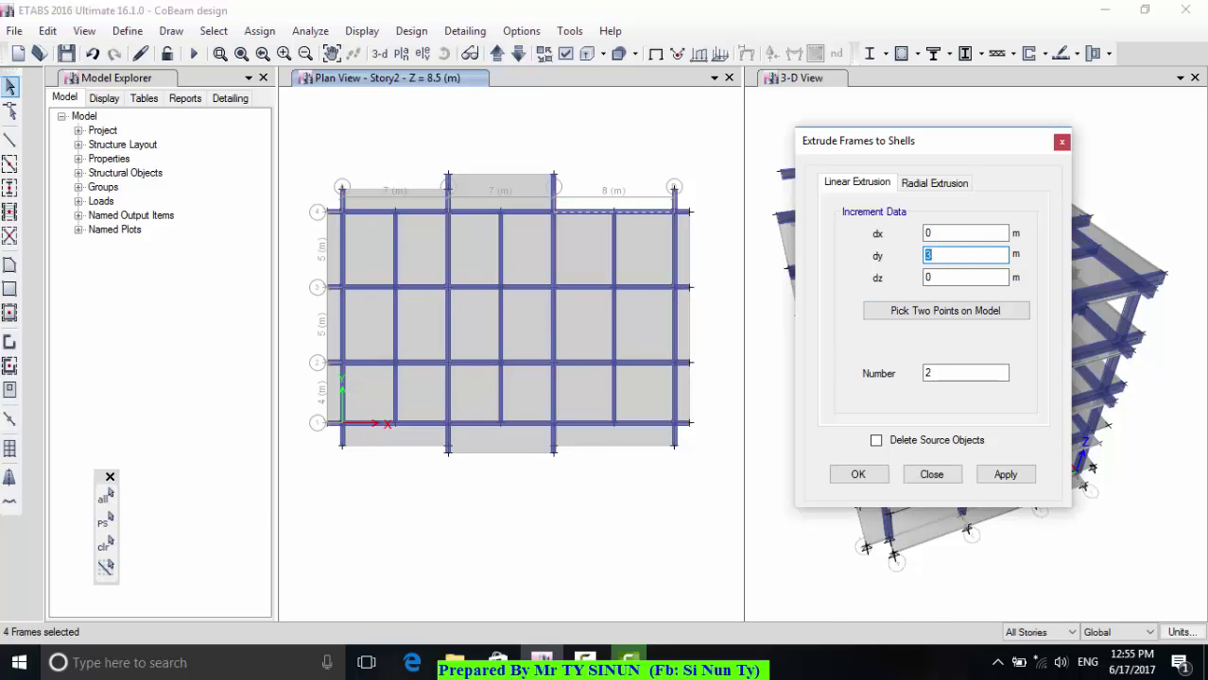
{"action": "type", "text": "1"}
{"action": "double_click", "coordinate": [938, 373]}
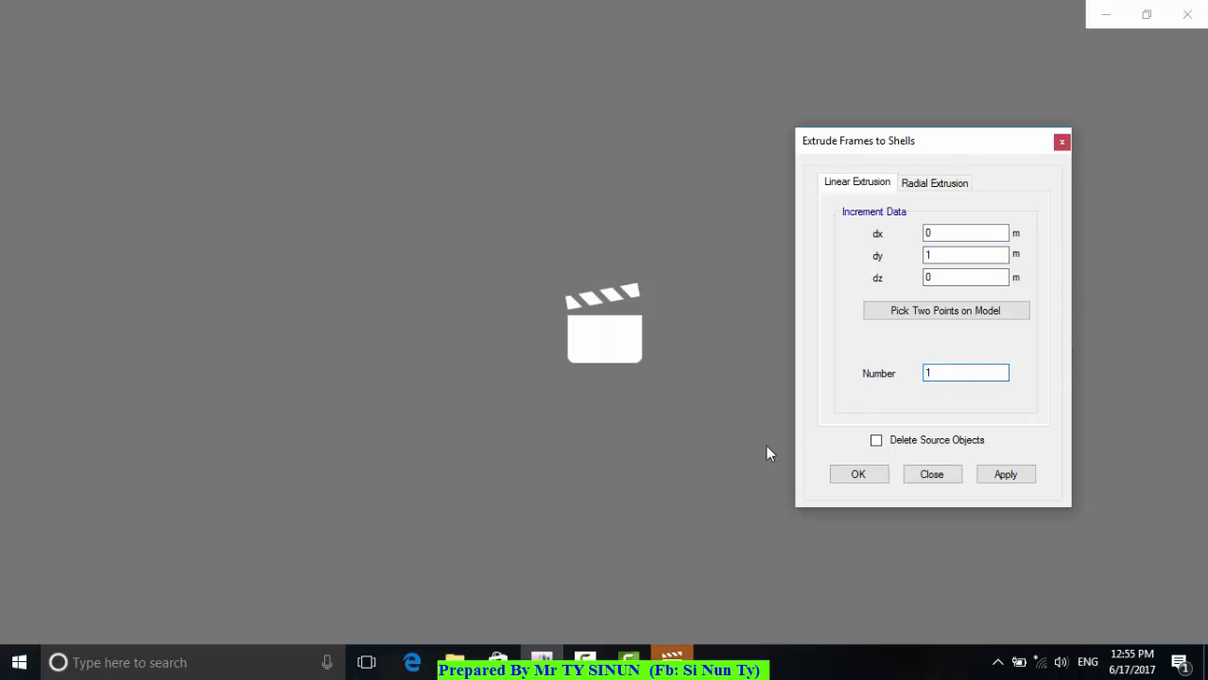
{"action": "mouse_move", "coordinate": [672, 659]}
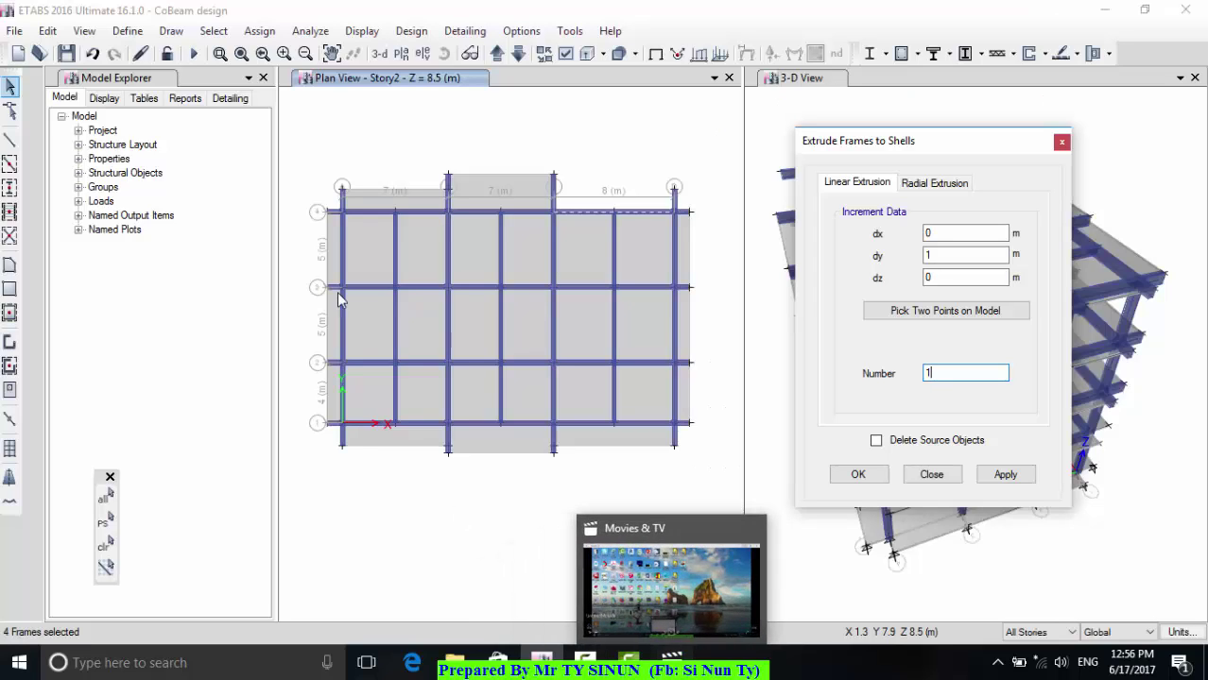
{"action": "left_click", "coordinate": [1019, 478]}
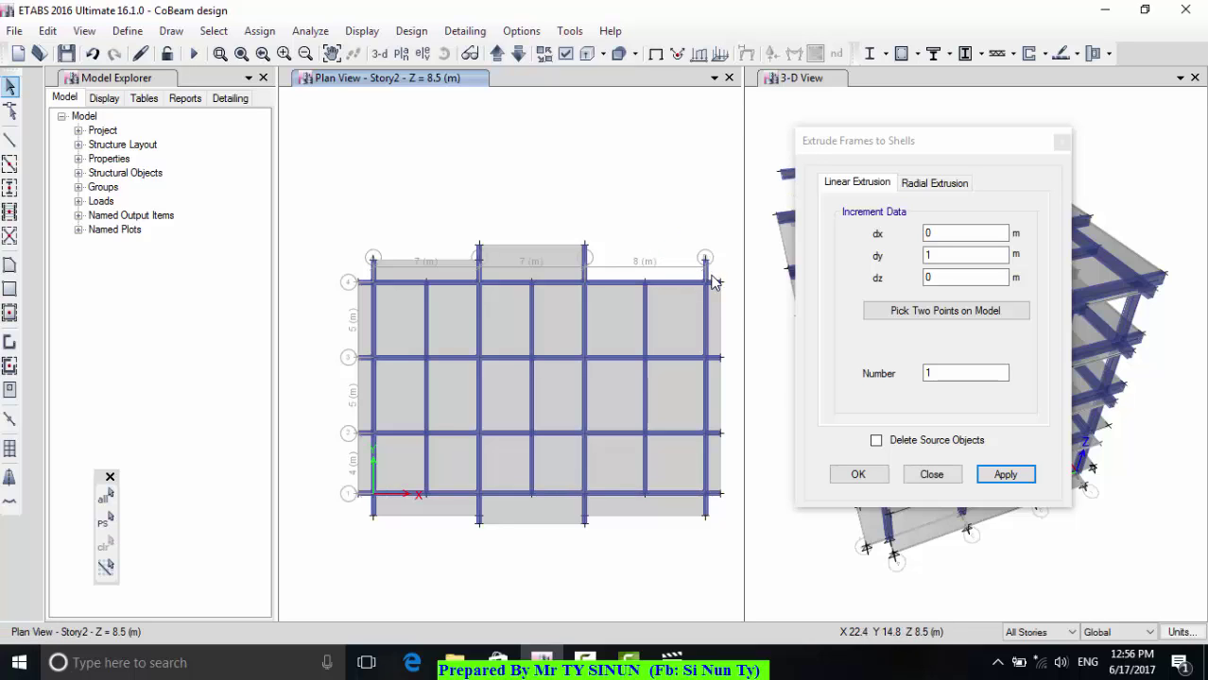
- Extrude the grid 4 beam in the 8 m bay to a shell again with dy set to 2 m
{"action": "double_click", "coordinate": [936, 255]}
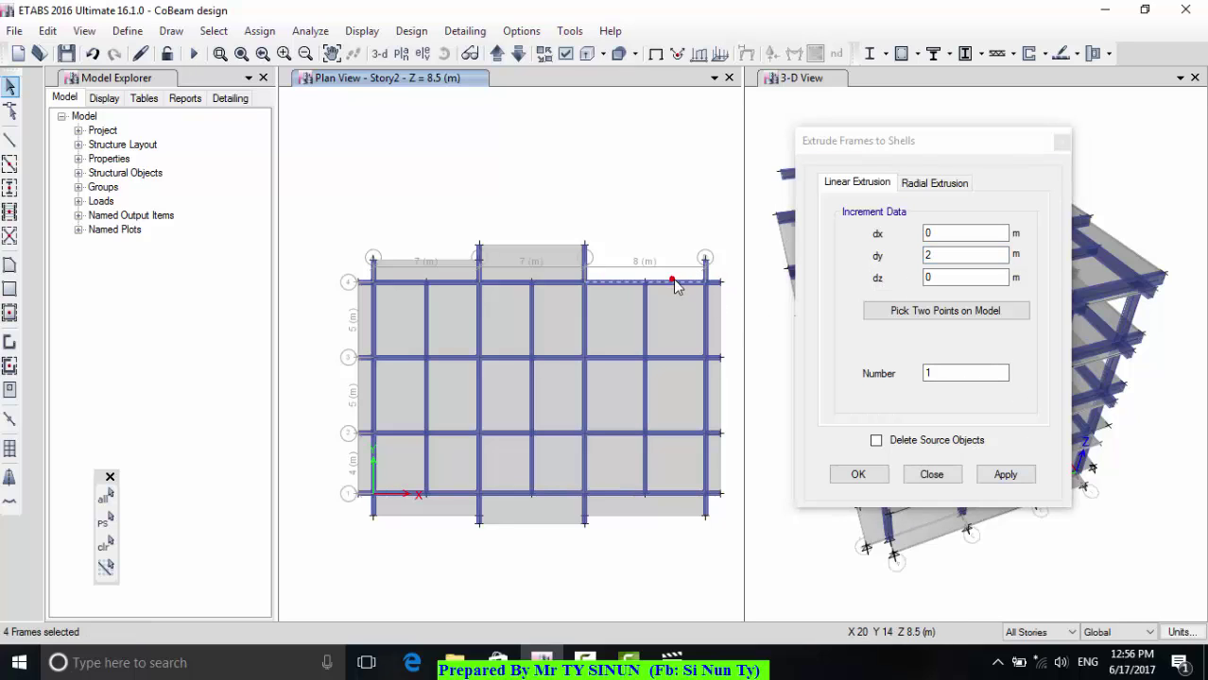
{"action": "left_click", "coordinate": [1004, 476]}
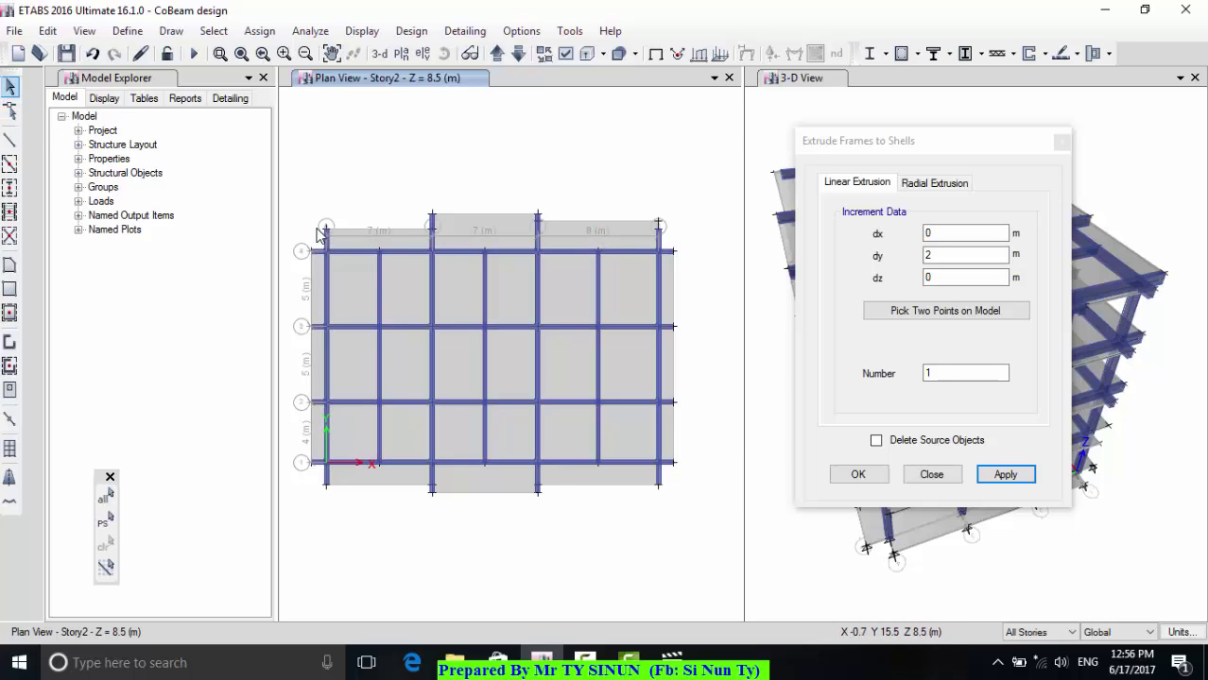
- Reshape the overhang panel beyond grid 4 in the 8 m bay, pulling its outer edge back to about the beam ends
{"action": "left_click", "coordinate": [11, 110]}
{"action": "left_click", "coordinate": [597, 223]}
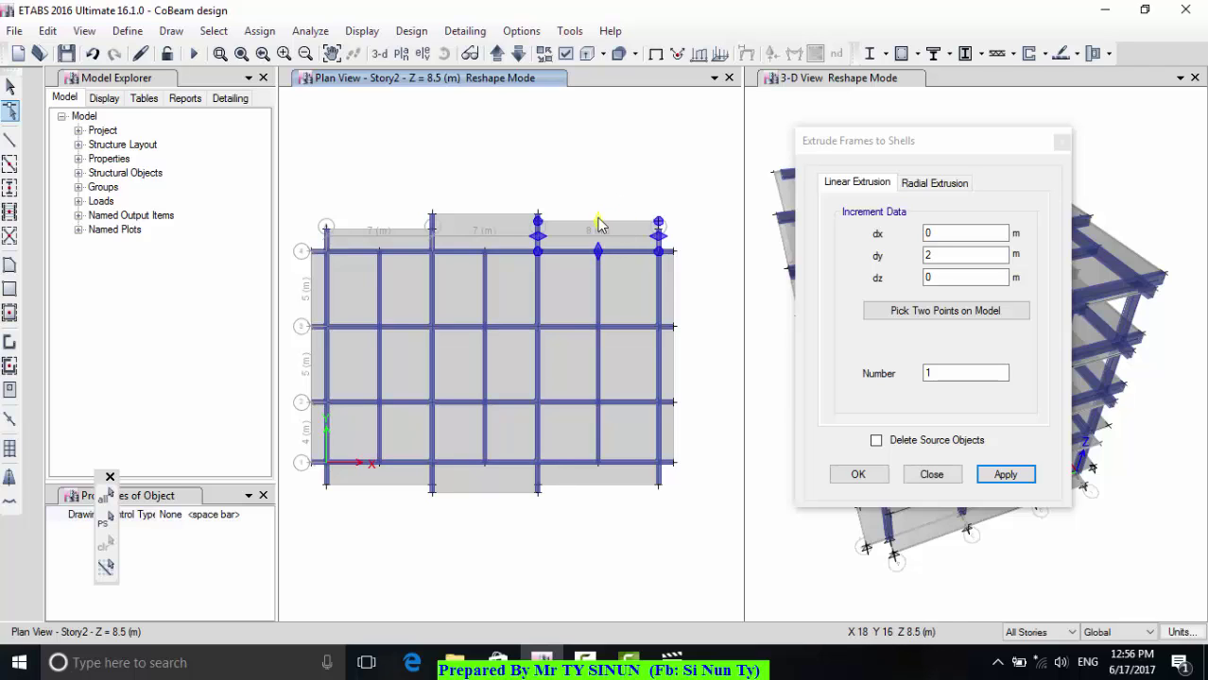
{"action": "left_click", "coordinate": [597, 227]}
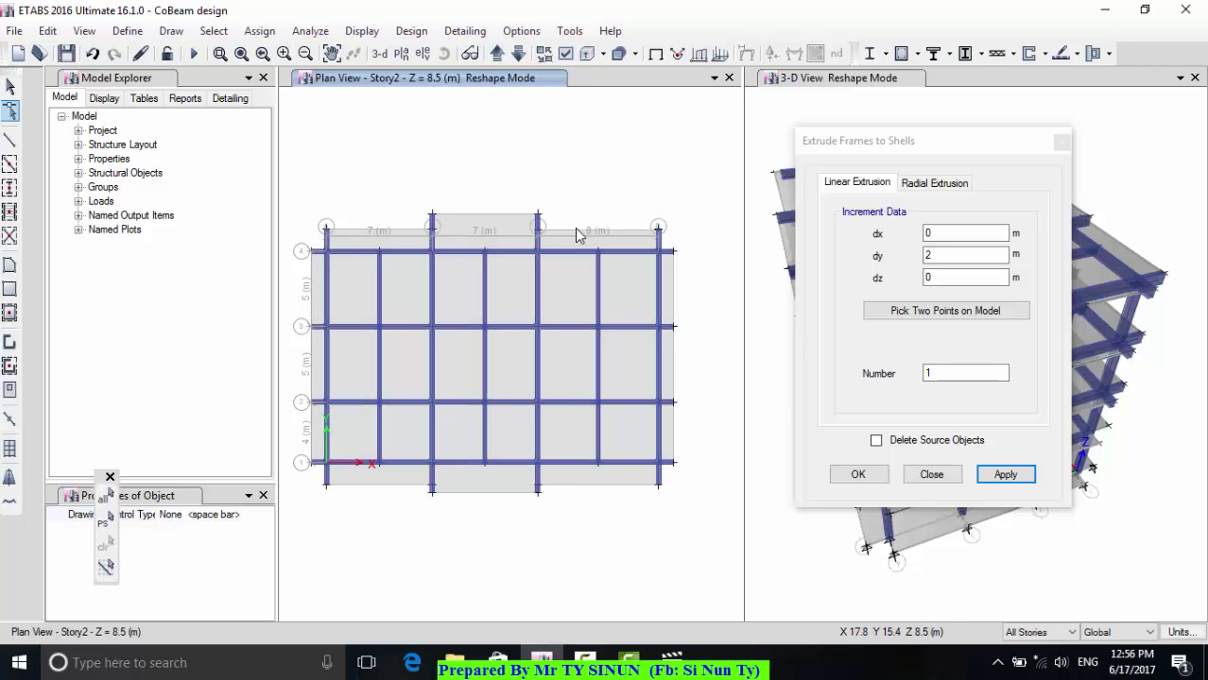
{"action": "left_click", "coordinate": [855, 474]}
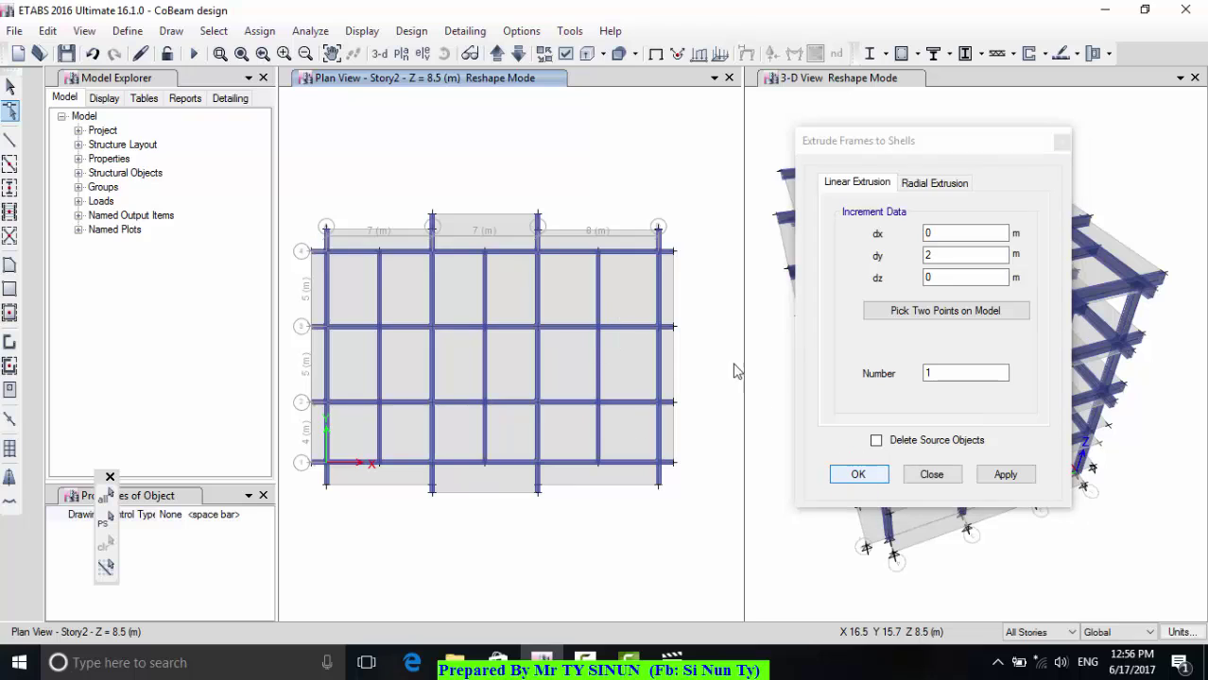
{"action": "left_click", "coordinate": [585, 170]}
{"action": "key", "text": "Escape"}
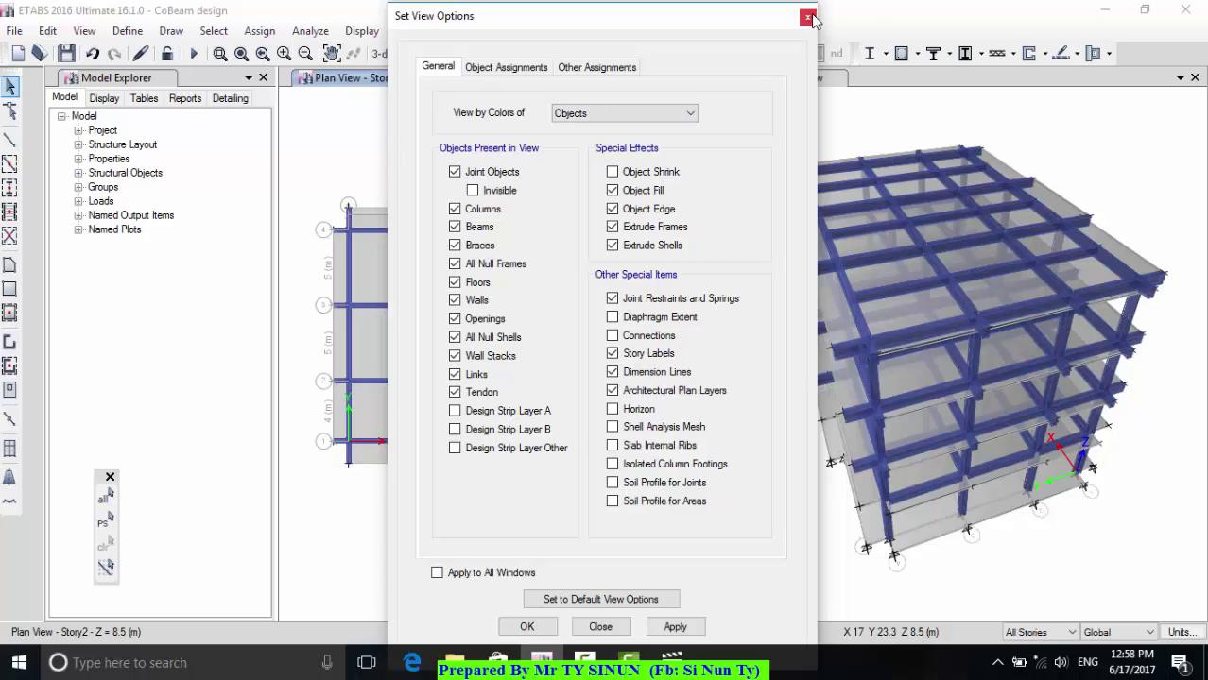
- Bring up the view options and make the 3-D view the active window
{"action": "left_click", "coordinate": [808, 18]}
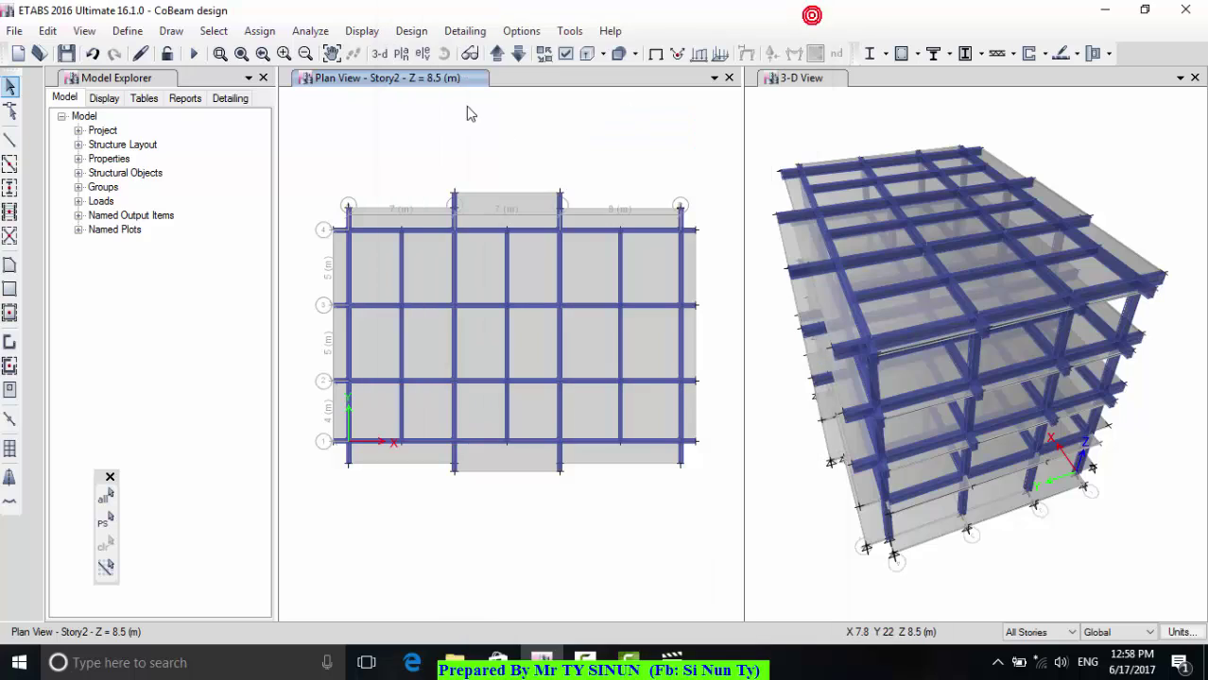
{"action": "left_click", "coordinate": [564, 55]}
{"action": "left_click_drag", "start_coordinate": [664, 17], "coordinate": [976, 19]}
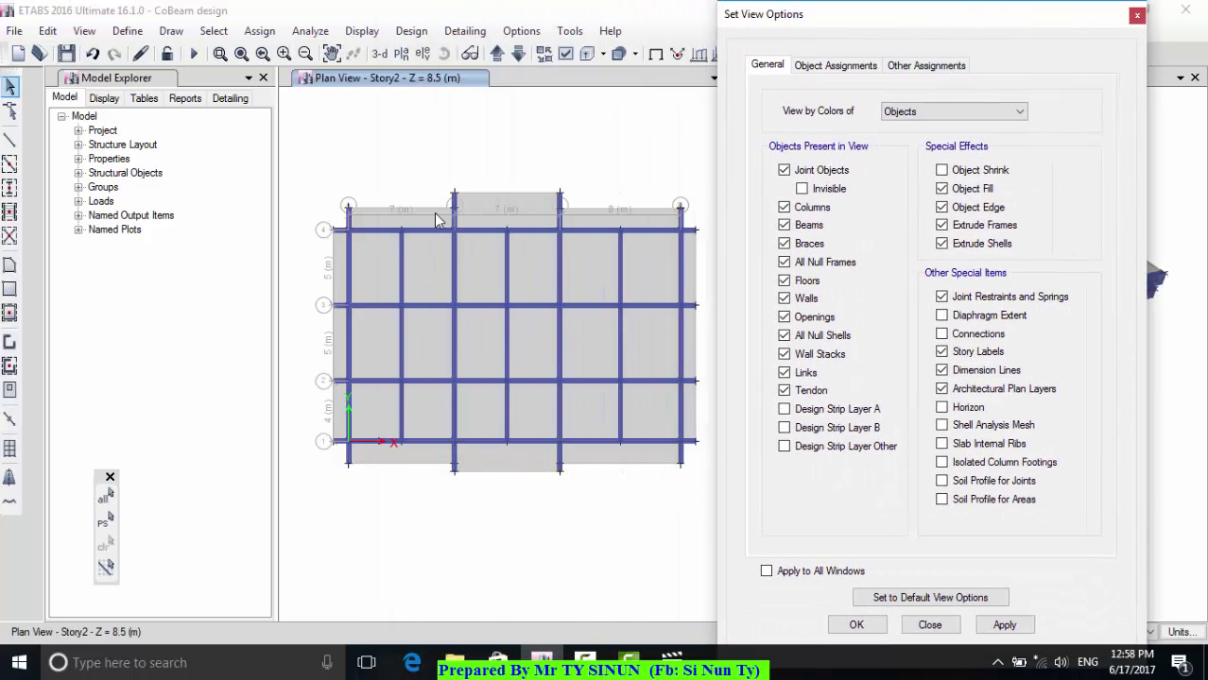
{"action": "scroll", "coordinate": [529, 285], "scroll_direction": "down", "scroll_amount": 3}
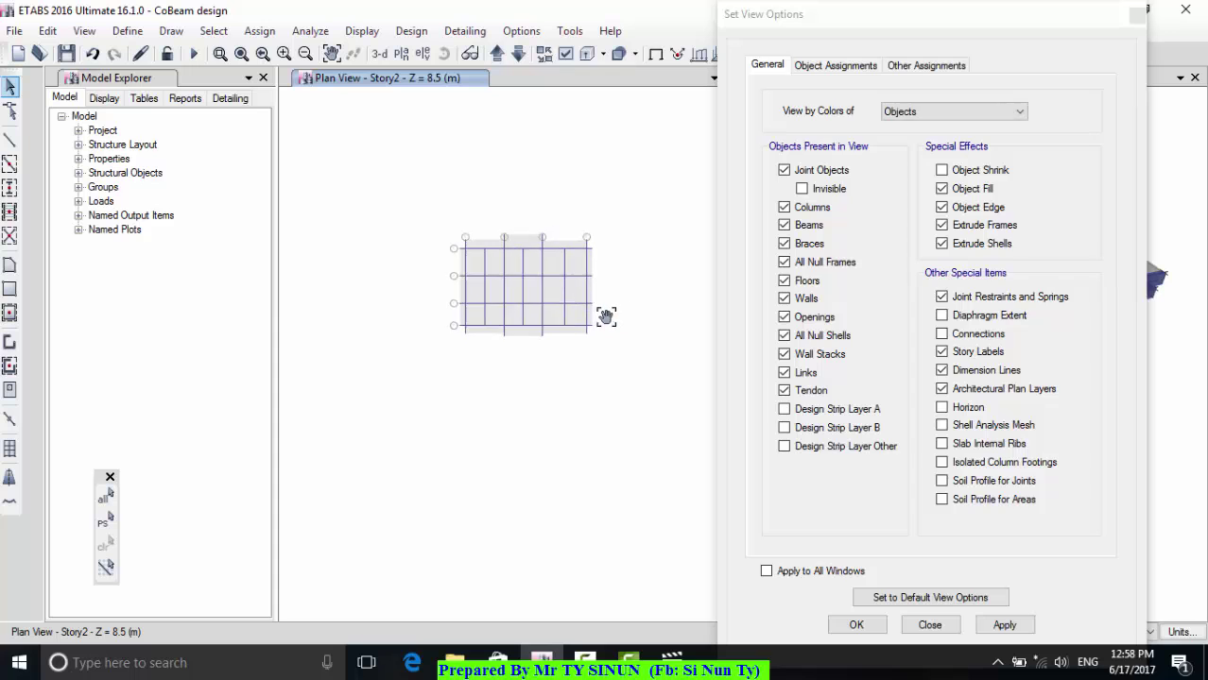
{"action": "left_click_drag", "start_coordinate": [859, 32], "coordinate": [512, 97]}
{"action": "left_click", "coordinate": [1056, 217]}
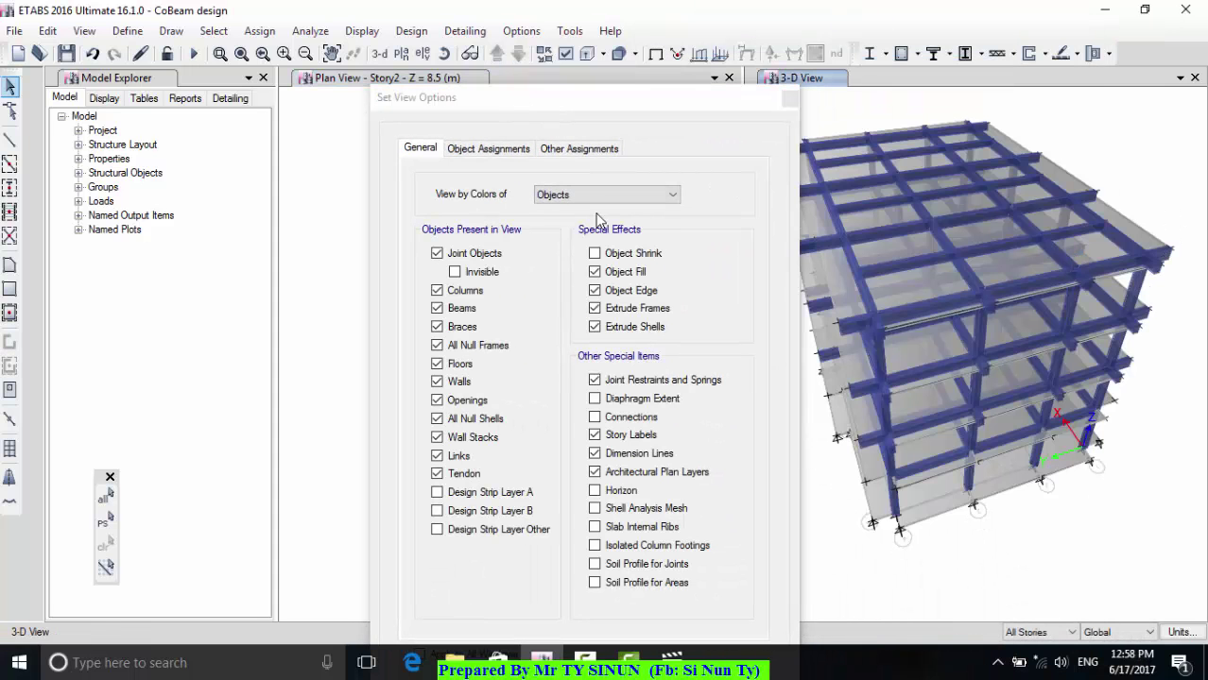
- Color the 3-D view by Section Properties and apply it
{"action": "left_click", "coordinate": [600, 195]}
{"action": "left_click", "coordinate": [593, 209]}
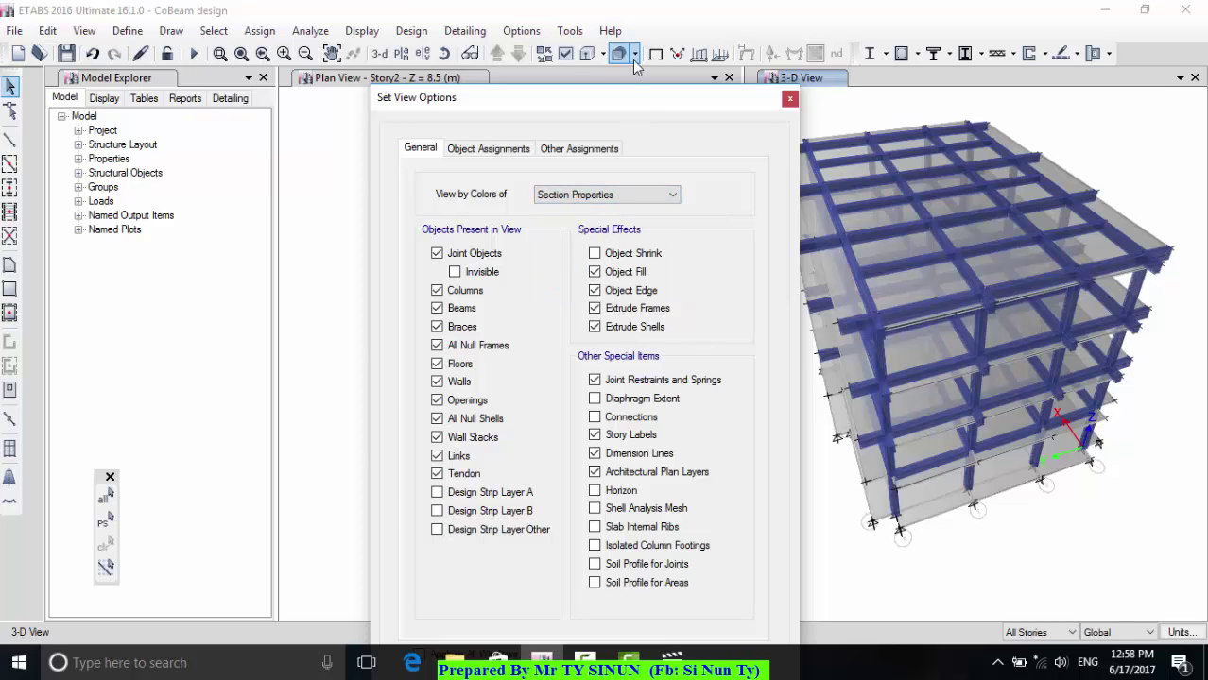
{"action": "left_click_drag", "start_coordinate": [631, 100], "coordinate": [539, 22]}
{"action": "left_click", "coordinate": [539, 622]}
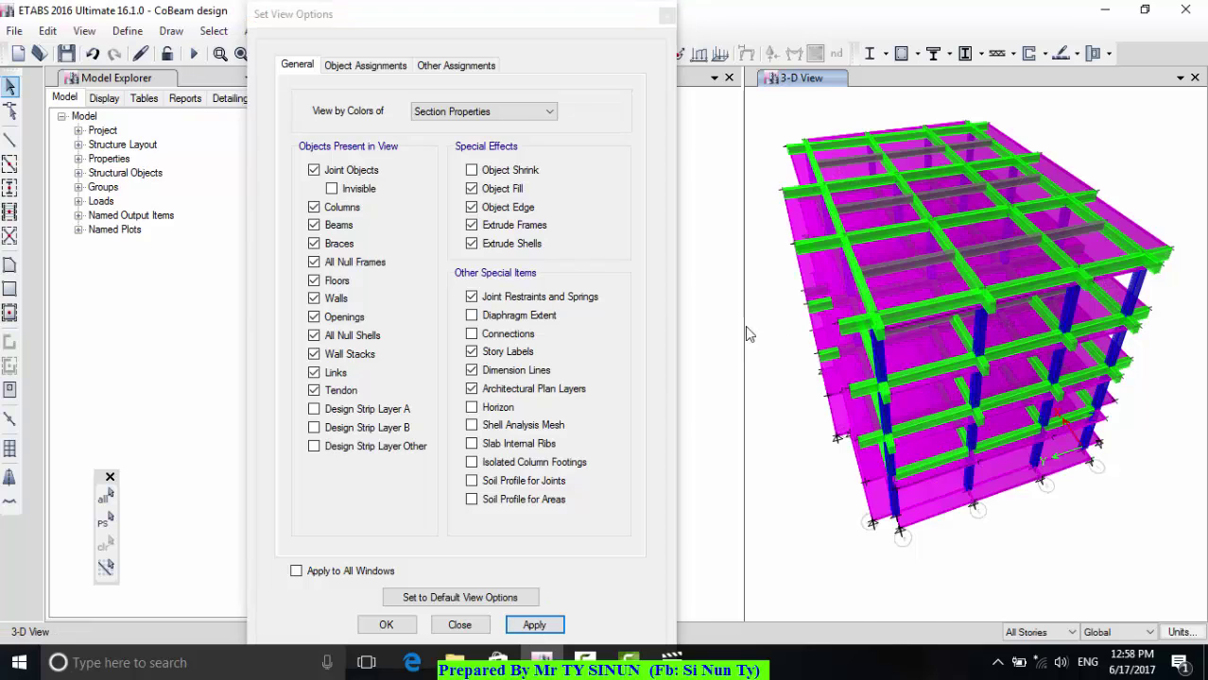
- Return the 3-D view coloring to Objects, and try coloring it by Material Properties
{"action": "left_click", "coordinate": [484, 113]}
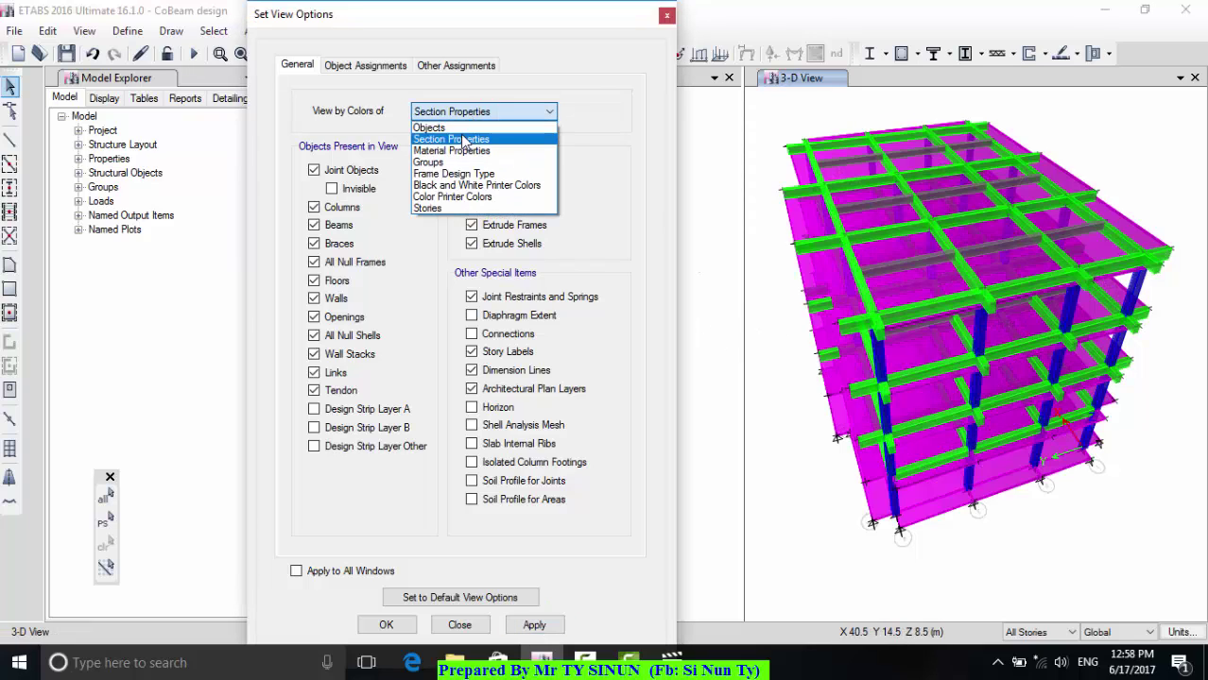
{"action": "left_click", "coordinate": [428, 127]}
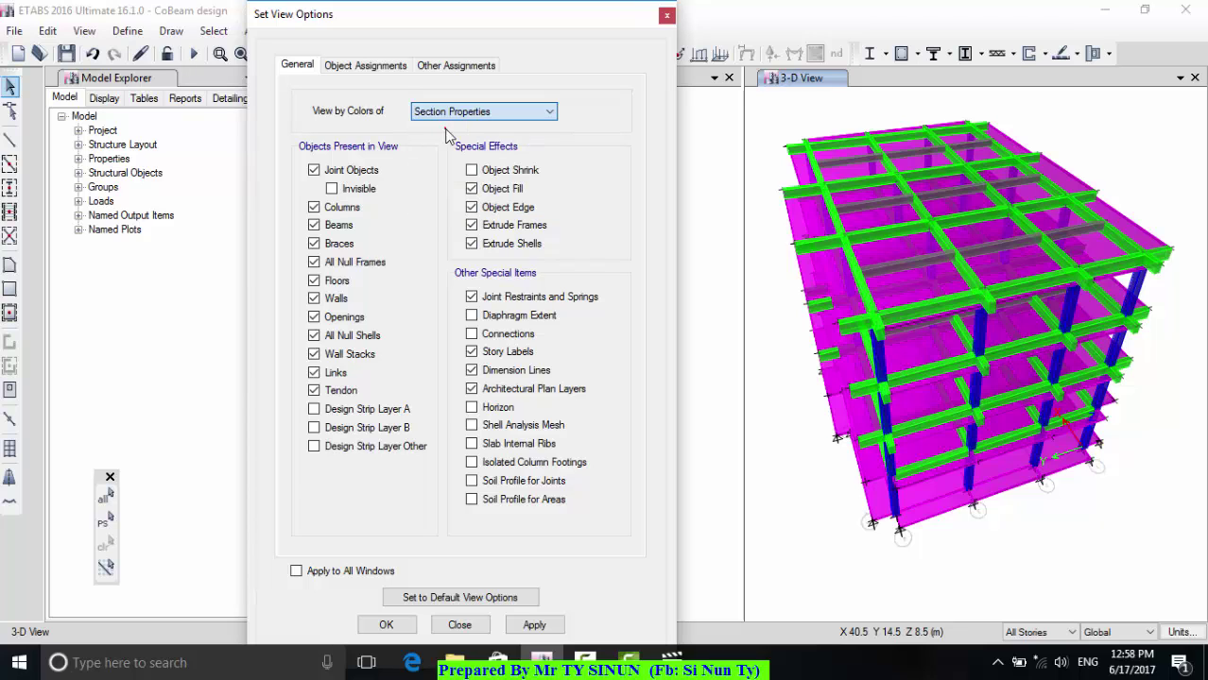
{"action": "left_click", "coordinate": [534, 625]}
{"action": "left_click", "coordinate": [491, 111]}
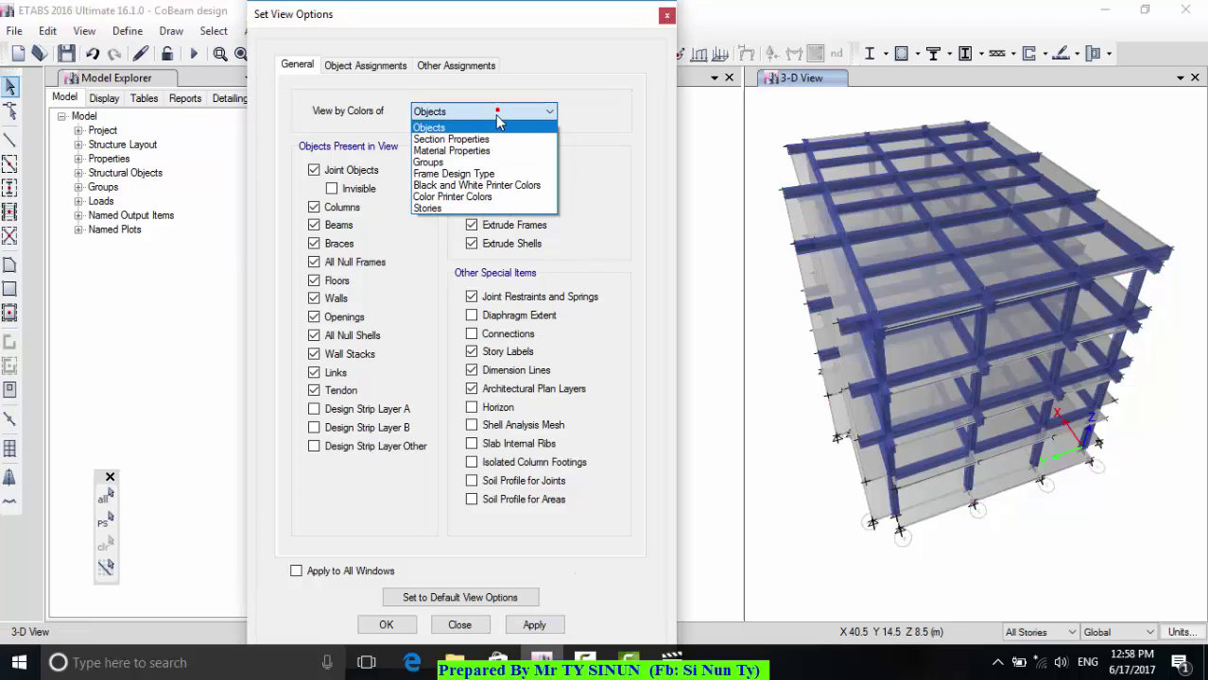
{"action": "left_click", "coordinate": [465, 151]}
{"action": "left_click", "coordinate": [534, 625]}
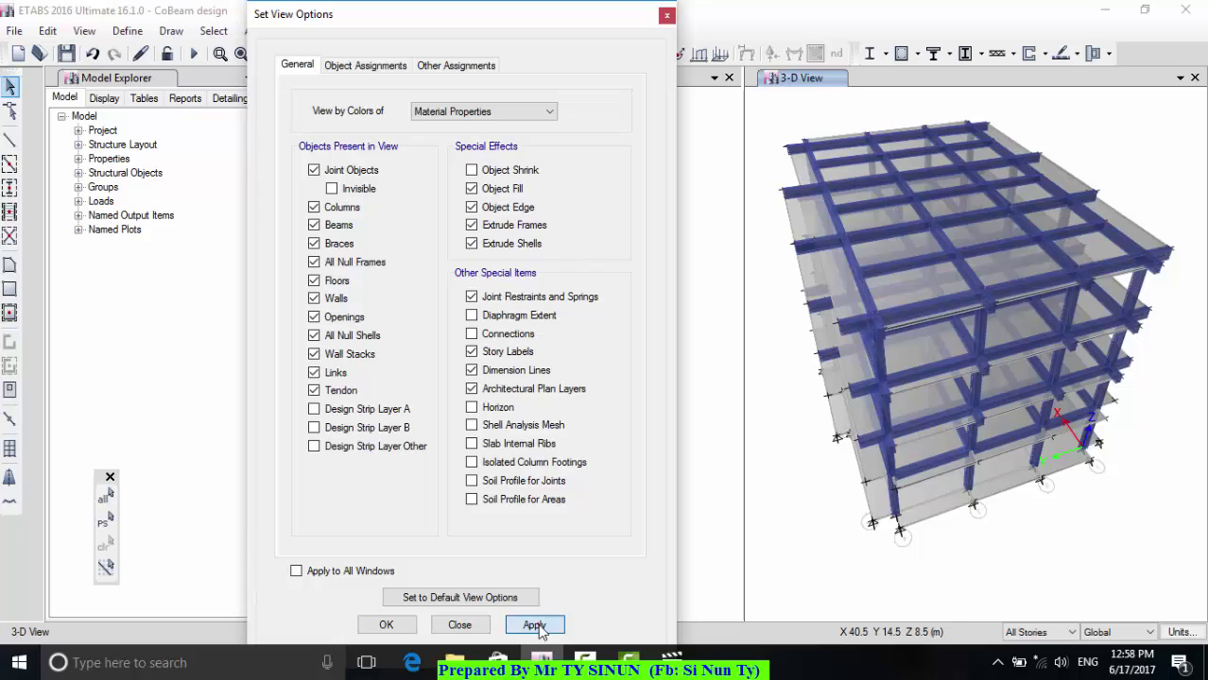
- Color the 3-D view by Stories and apply it
{"action": "left_click", "coordinate": [507, 112]}
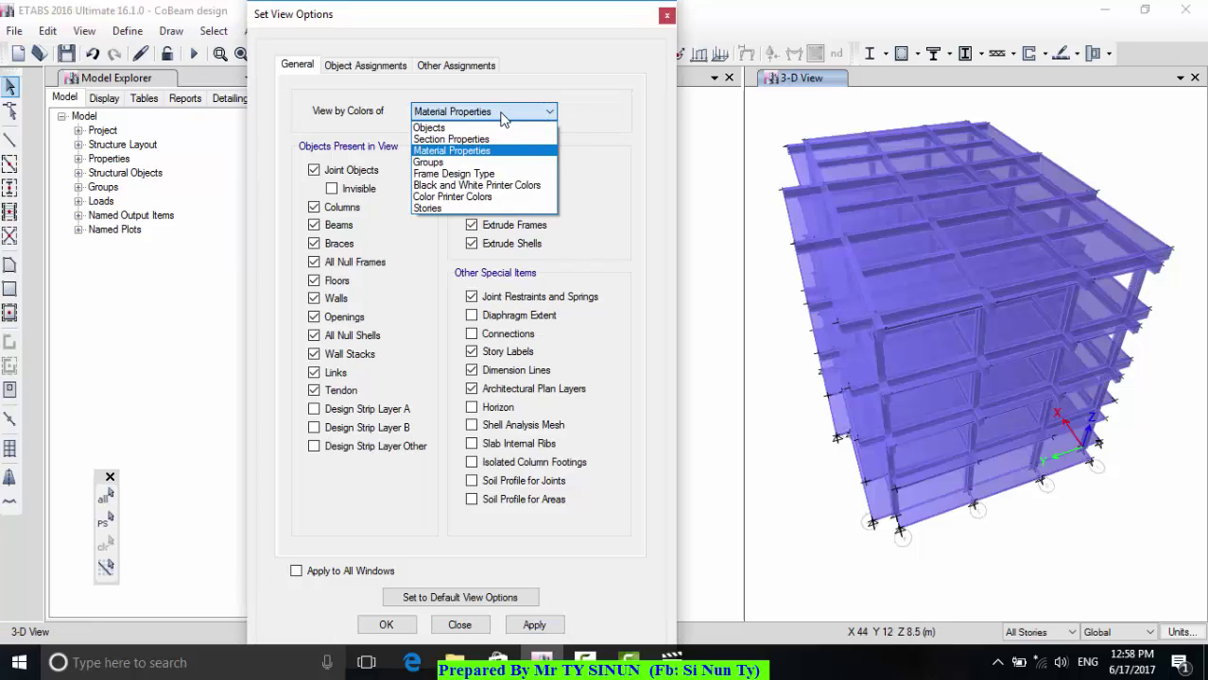
{"action": "left_click", "coordinate": [444, 208]}
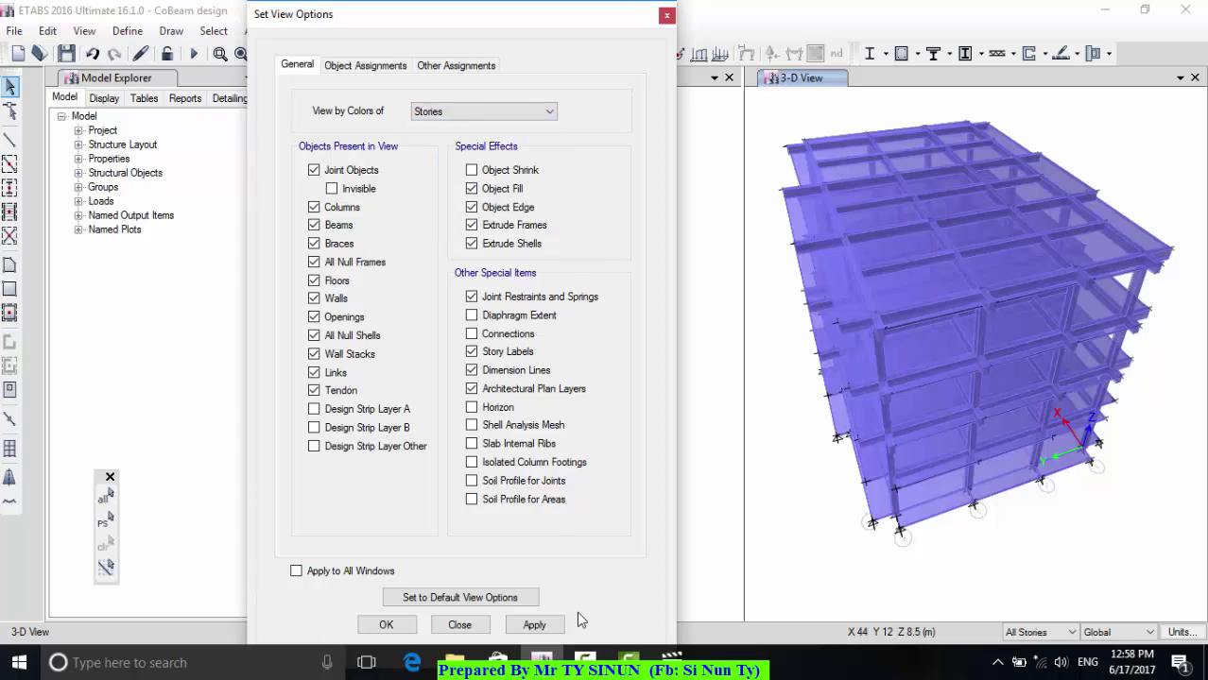
{"action": "left_click", "coordinate": [535, 624]}
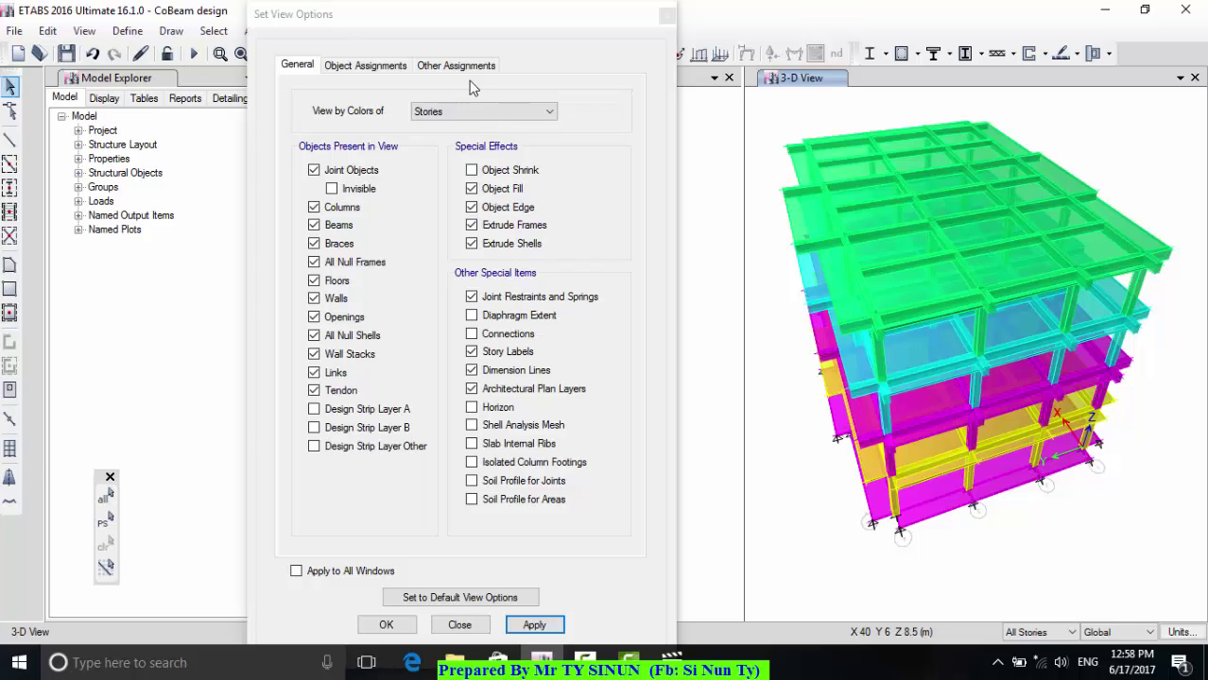
- Make the Story2 plan view the active window and show its object assignment display options
{"action": "left_click_drag", "start_coordinate": [506, 17], "coordinate": [954, 25]}
{"action": "left_click", "coordinate": [532, 199]}
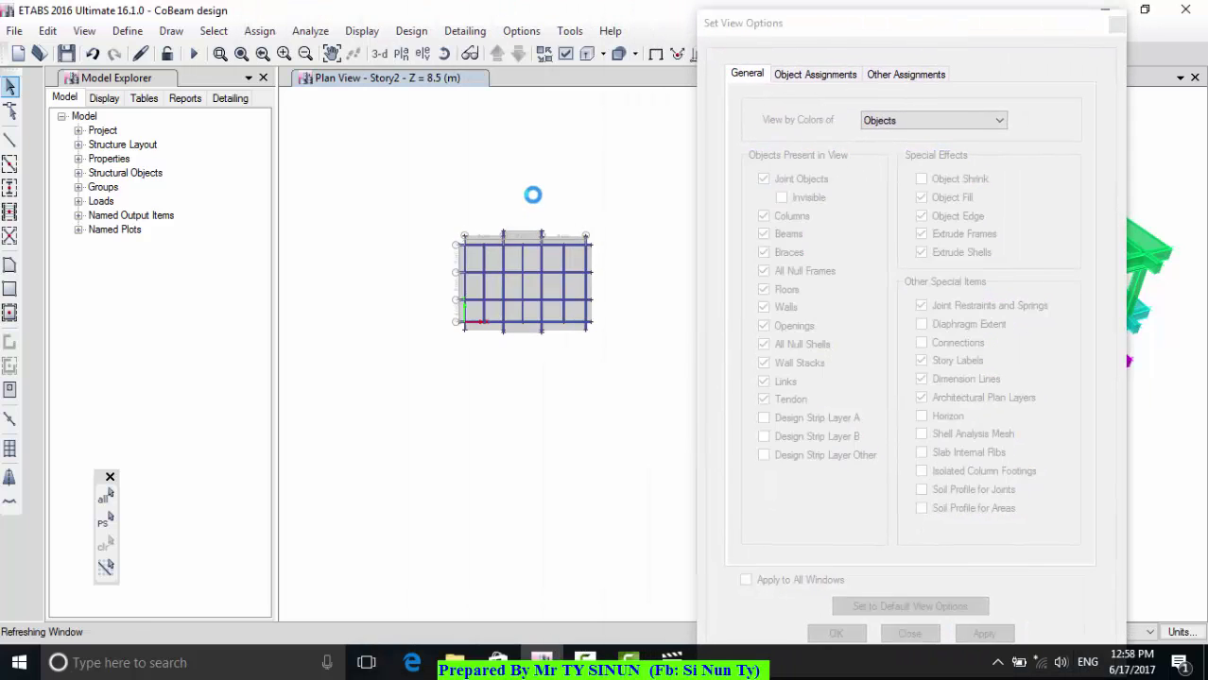
{"action": "left_click", "coordinate": [805, 76]}
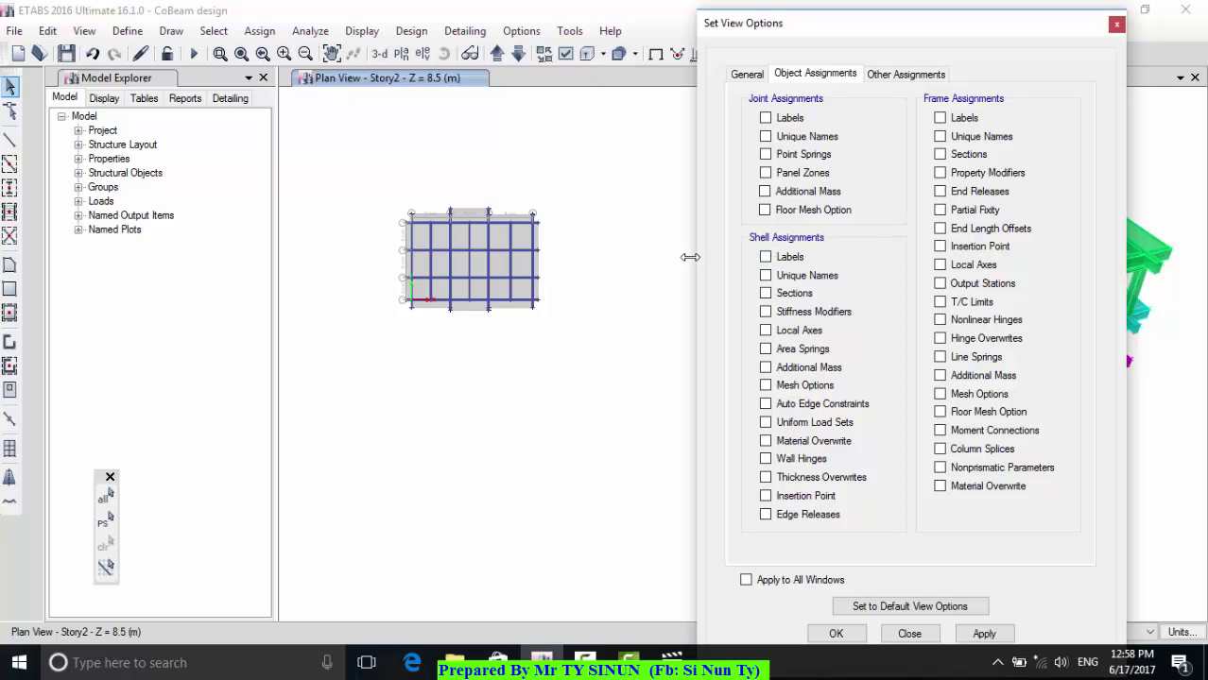
- Try to display the frame and shell section names on the extruded Story2 plan view
{"action": "left_click", "coordinate": [940, 155]}
{"action": "left_click", "coordinate": [983, 634]}
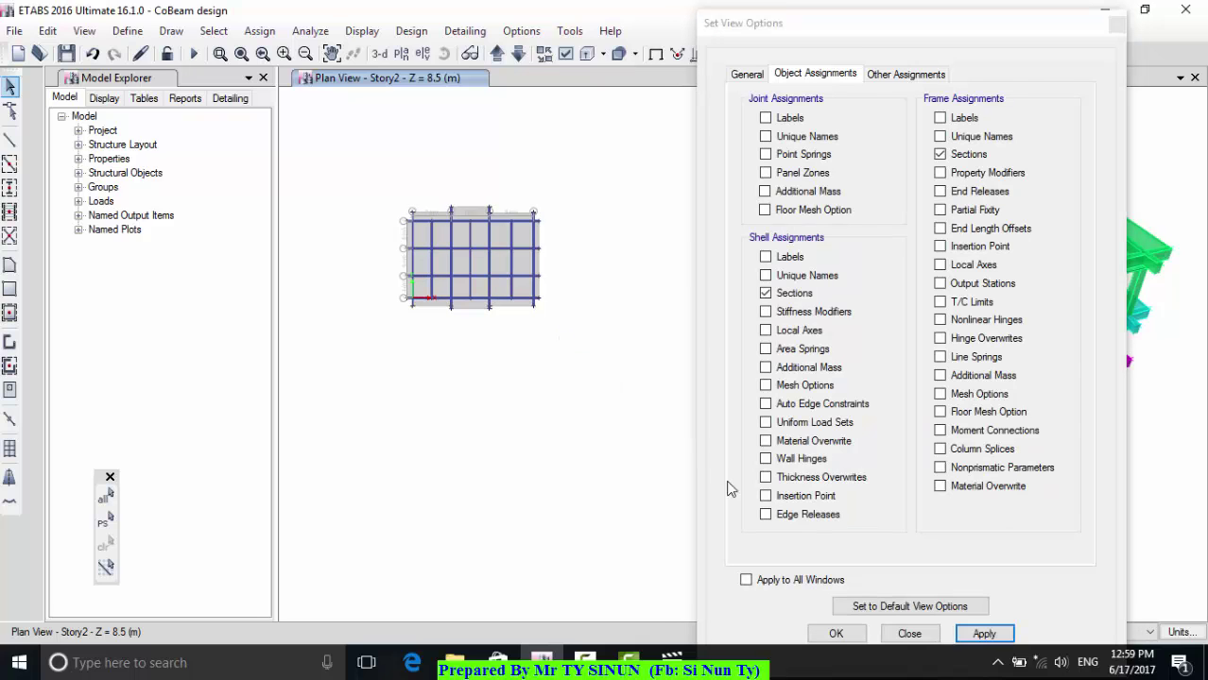
{"action": "left_click", "coordinate": [985, 635]}
{"action": "scroll", "coordinate": [498, 243], "scroll_direction": "up", "scroll_amount": 5}
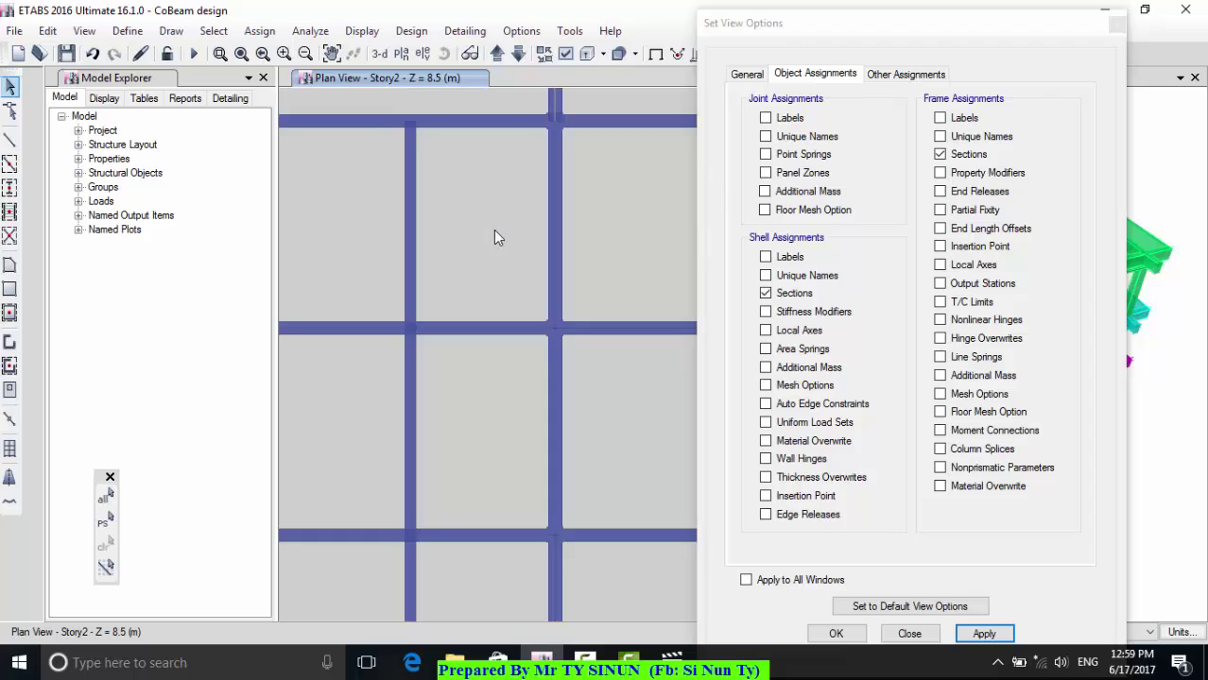
{"action": "scroll", "coordinate": [494, 239], "scroll_direction": "down", "scroll_amount": 5}
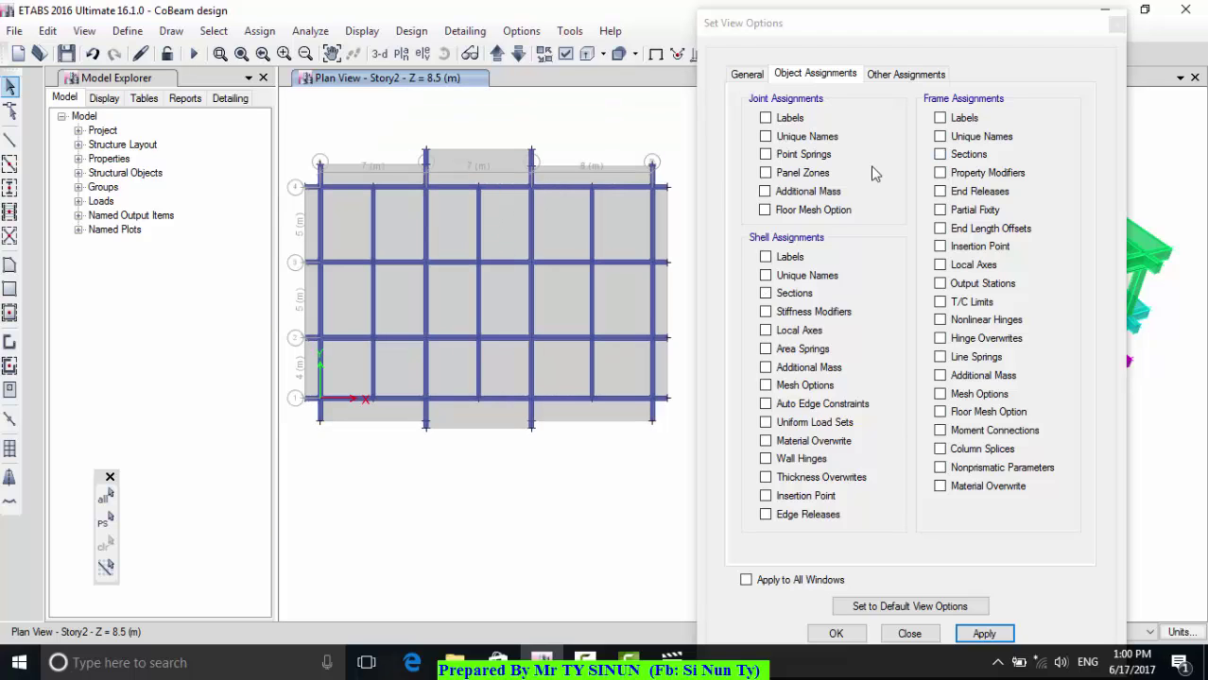
- Display frame and shell section names on the Story2 plan, with Extrude Frames and Extrude Shells turned off
{"action": "left_click", "coordinate": [940, 155]}
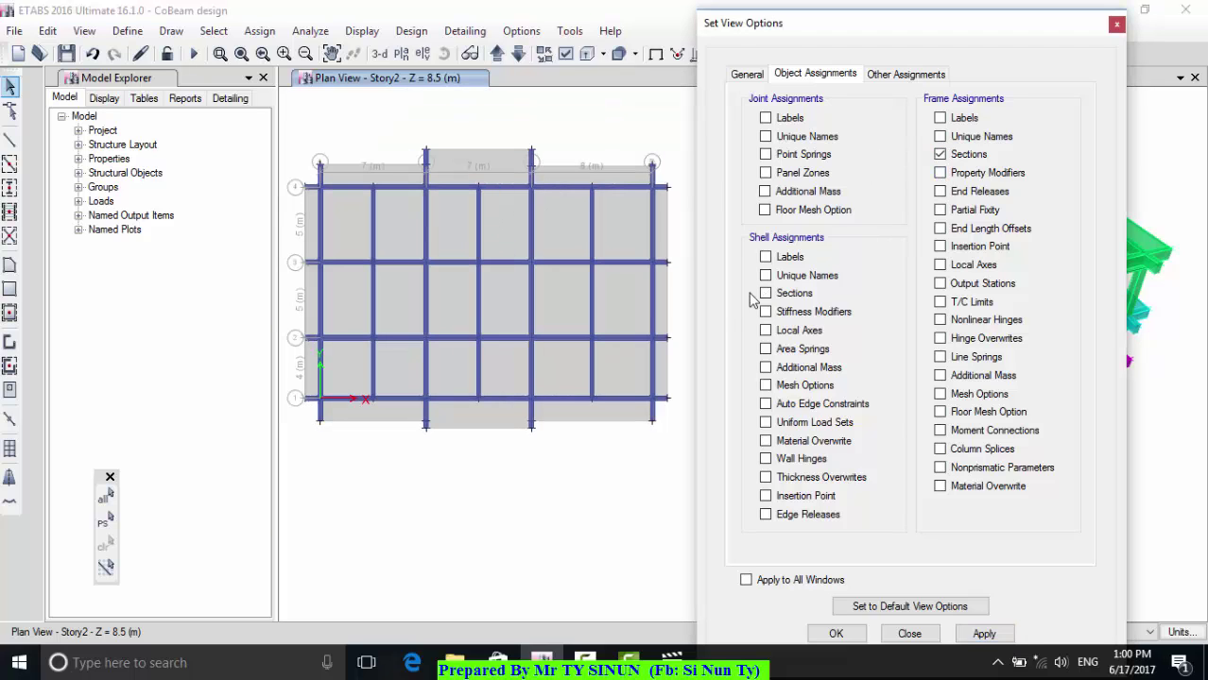
{"action": "left_click", "coordinate": [766, 294]}
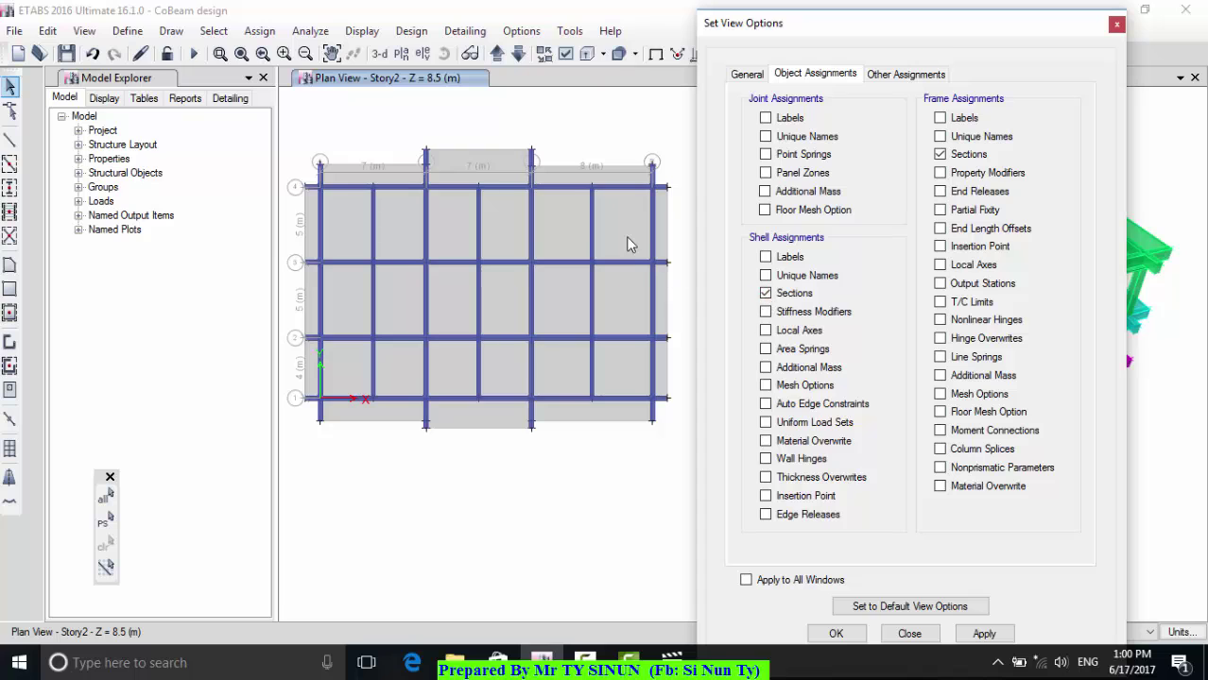
{"action": "left_click", "coordinate": [983, 634]}
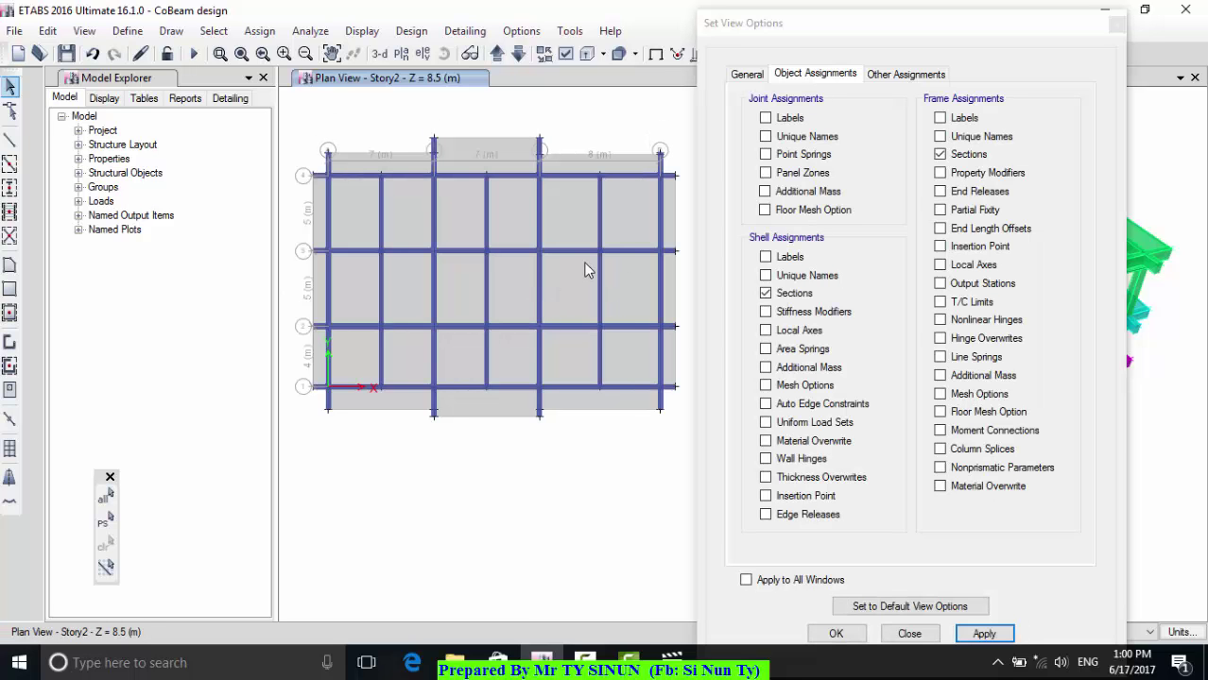
{"action": "left_click", "coordinate": [745, 75]}
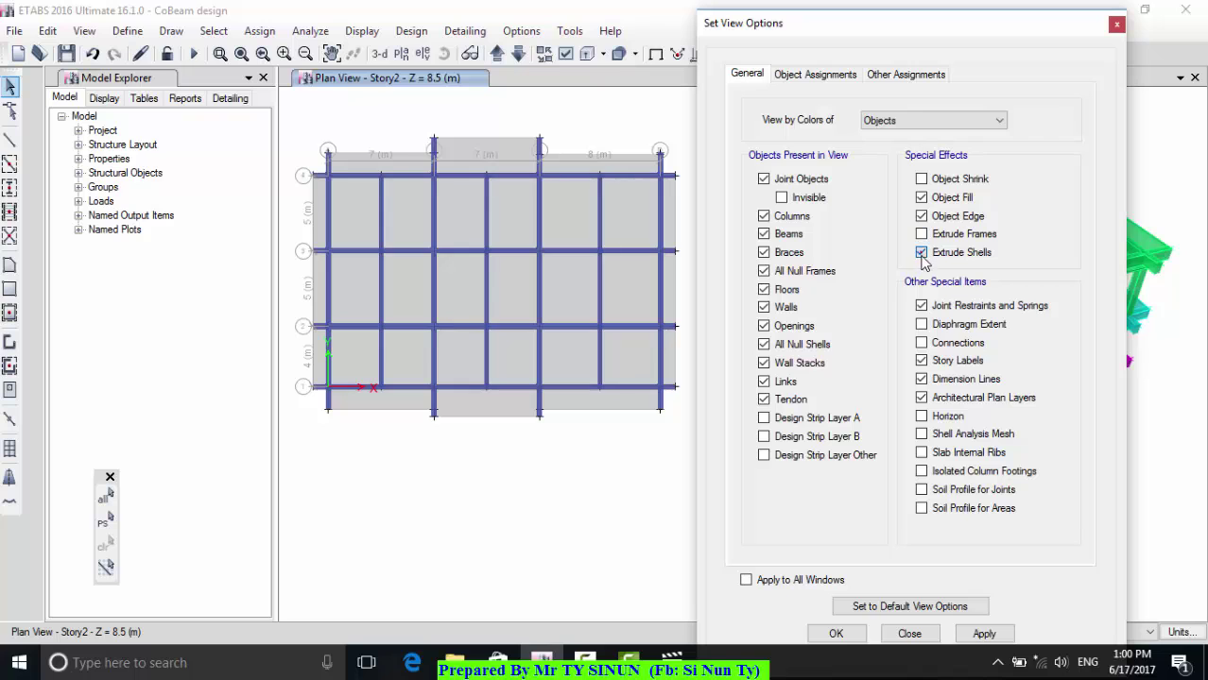
{"action": "left_click", "coordinate": [983, 633]}
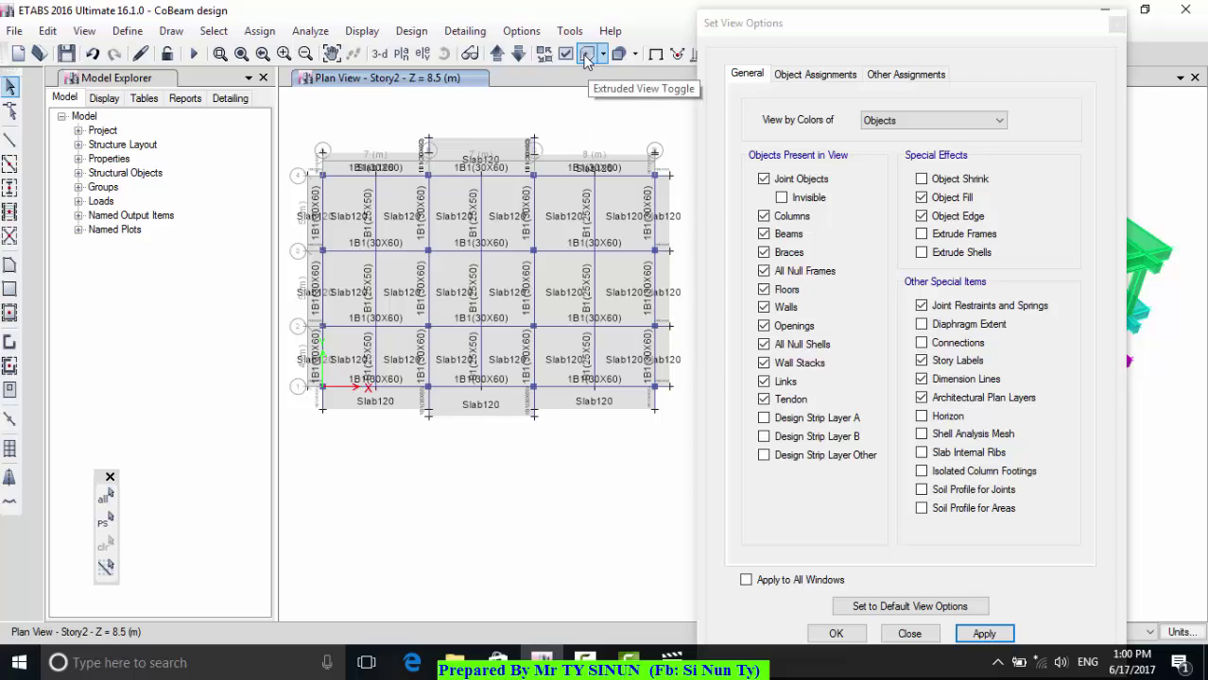
- Hide the shell section names on the Story2 plan view
{"action": "left_click", "coordinate": [815, 75]}
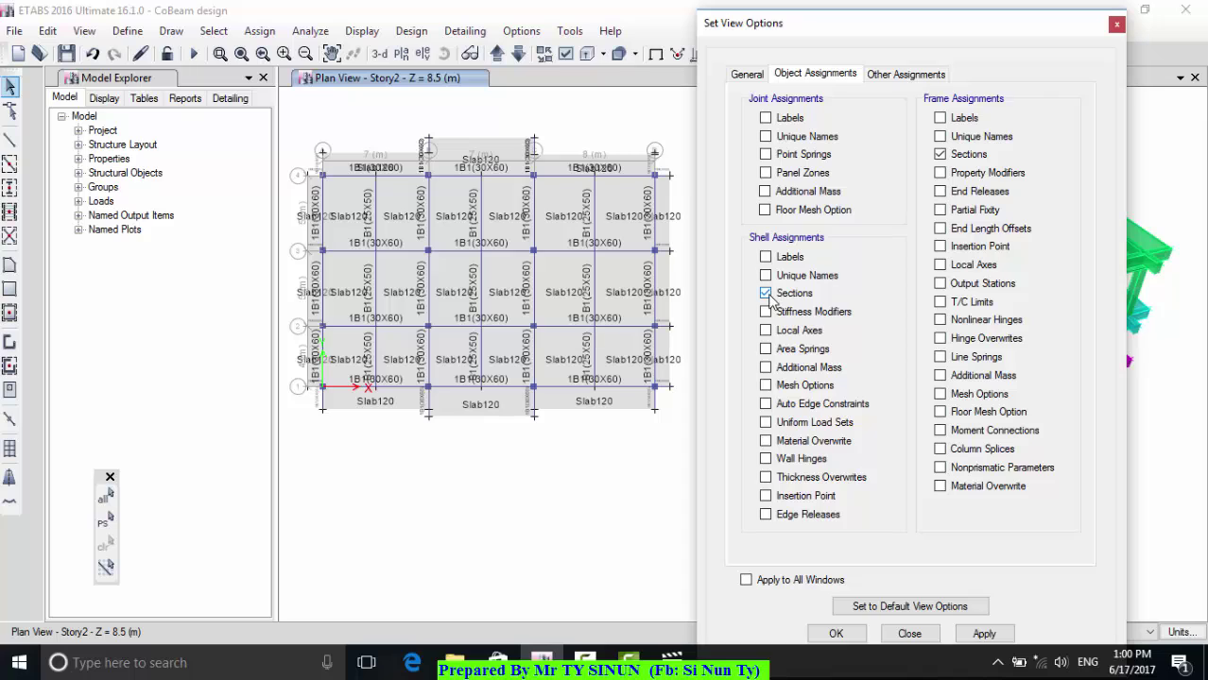
{"action": "left_click", "coordinate": [984, 633]}
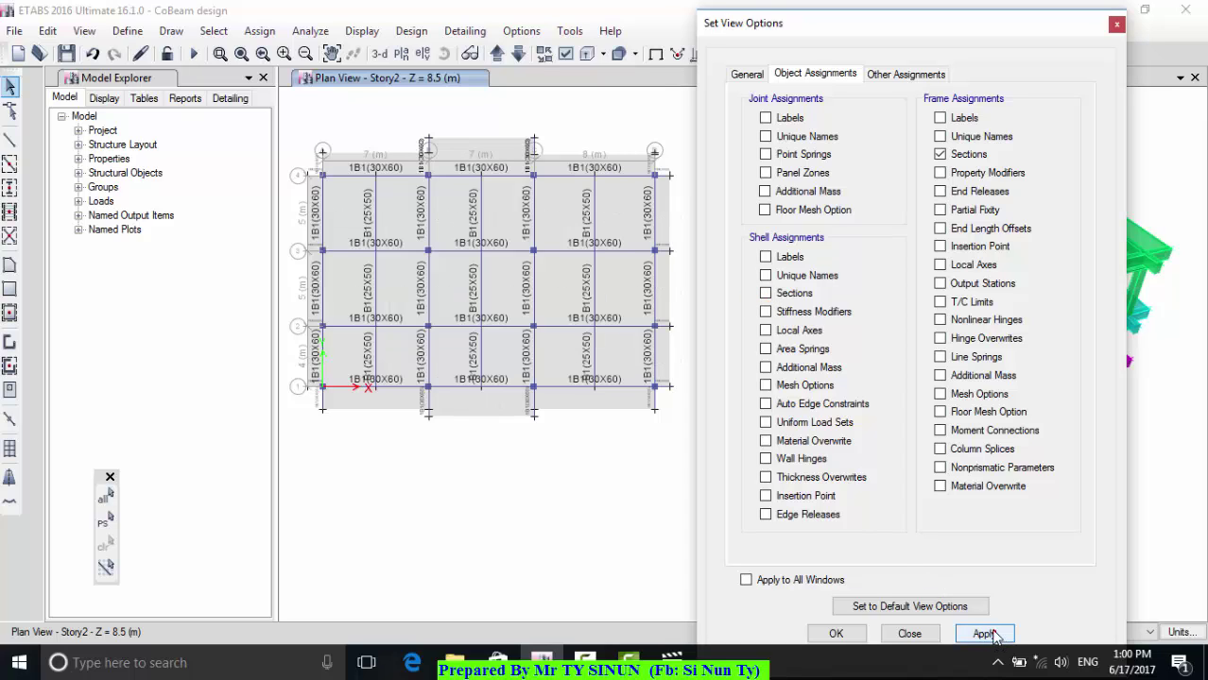
- Turn the frame section names off and on again on the Story2 plan, and close the view options
{"action": "left_click", "coordinate": [939, 154]}
{"action": "left_click", "coordinate": [984, 633]}
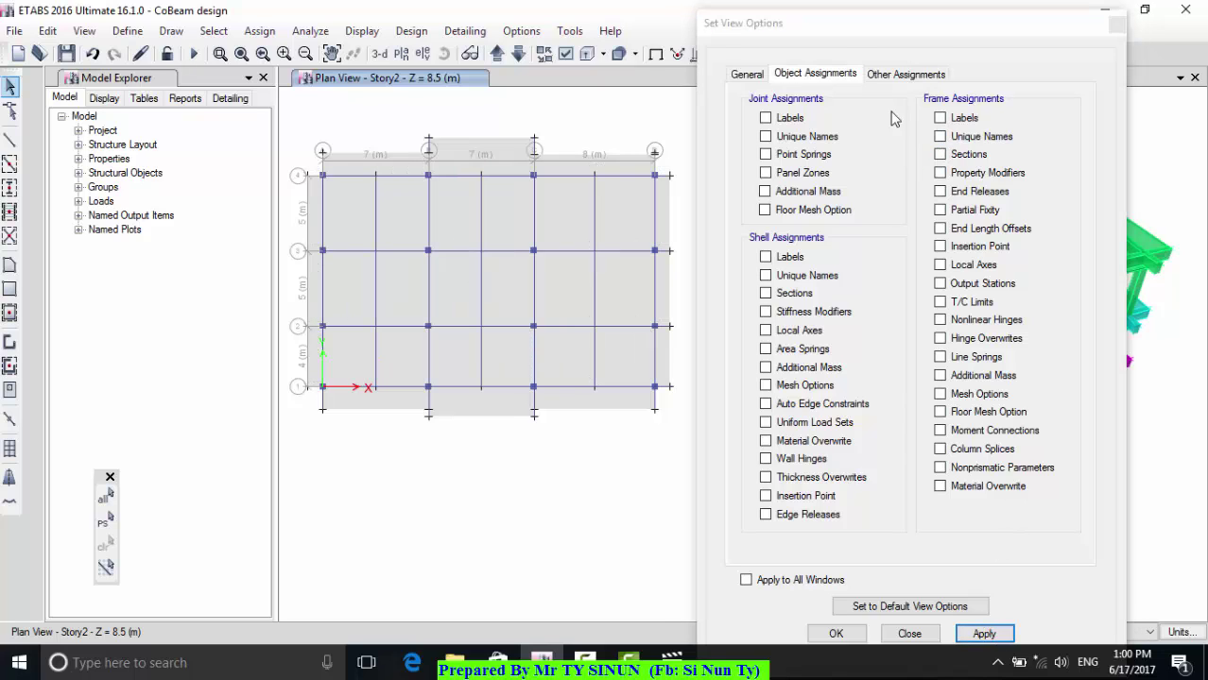
{"action": "left_click", "coordinate": [984, 633]}
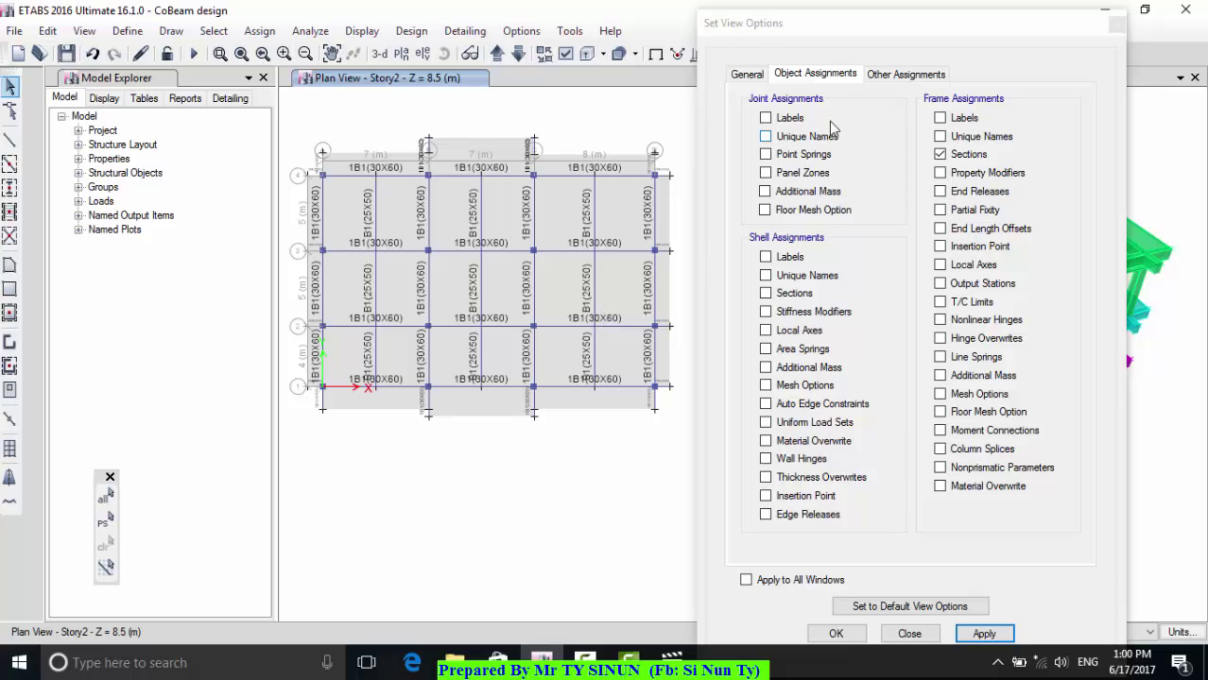
{"action": "left_click", "coordinate": [806, 631]}
{"action": "middle_click_drag", "start_coordinate": [576, 354], "coordinate": [604, 344]}
{"action": "middle_click_drag", "start_coordinate": [579, 393], "coordinate": [567, 419]}
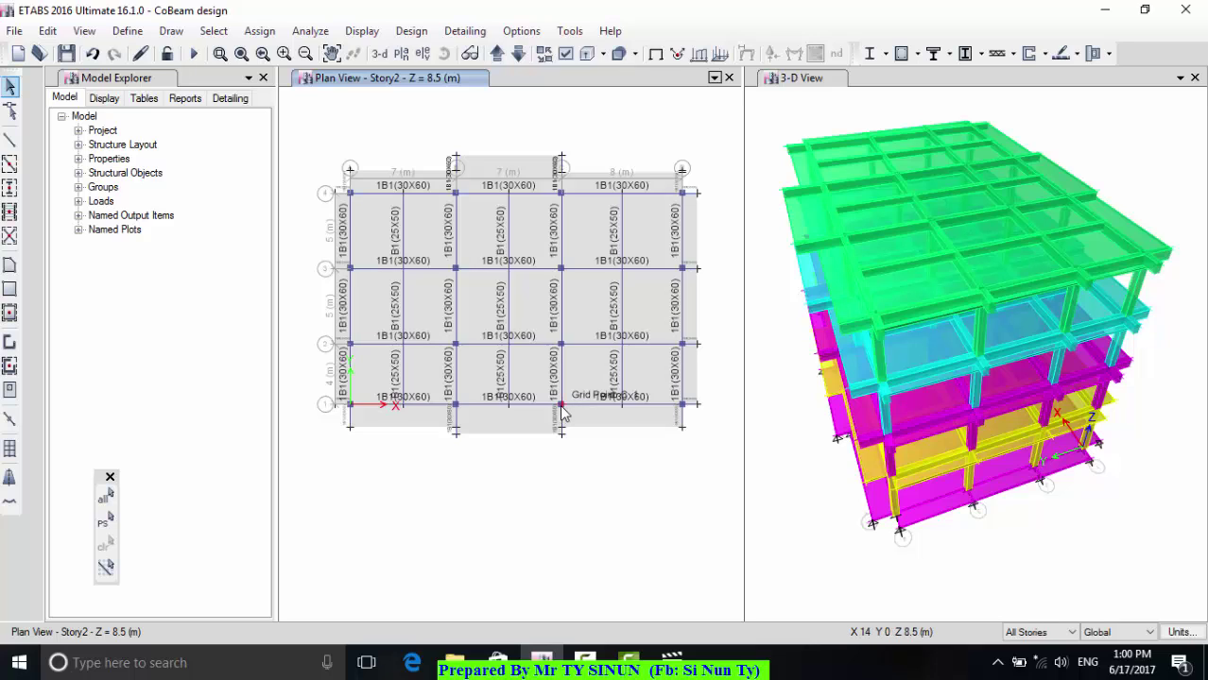
{"action": "middle_click_drag", "start_coordinate": [561, 293], "coordinate": [561, 296]}
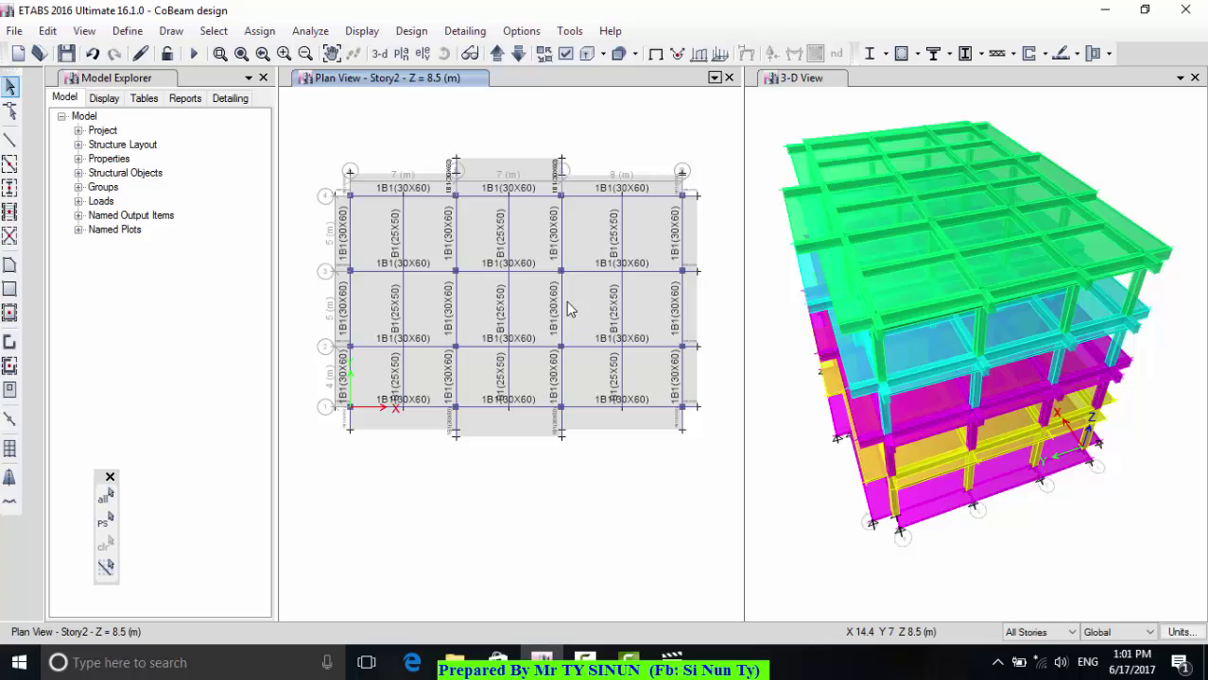
{"action": "middle_click_drag", "start_coordinate": [573, 272], "coordinate": [574, 291]}
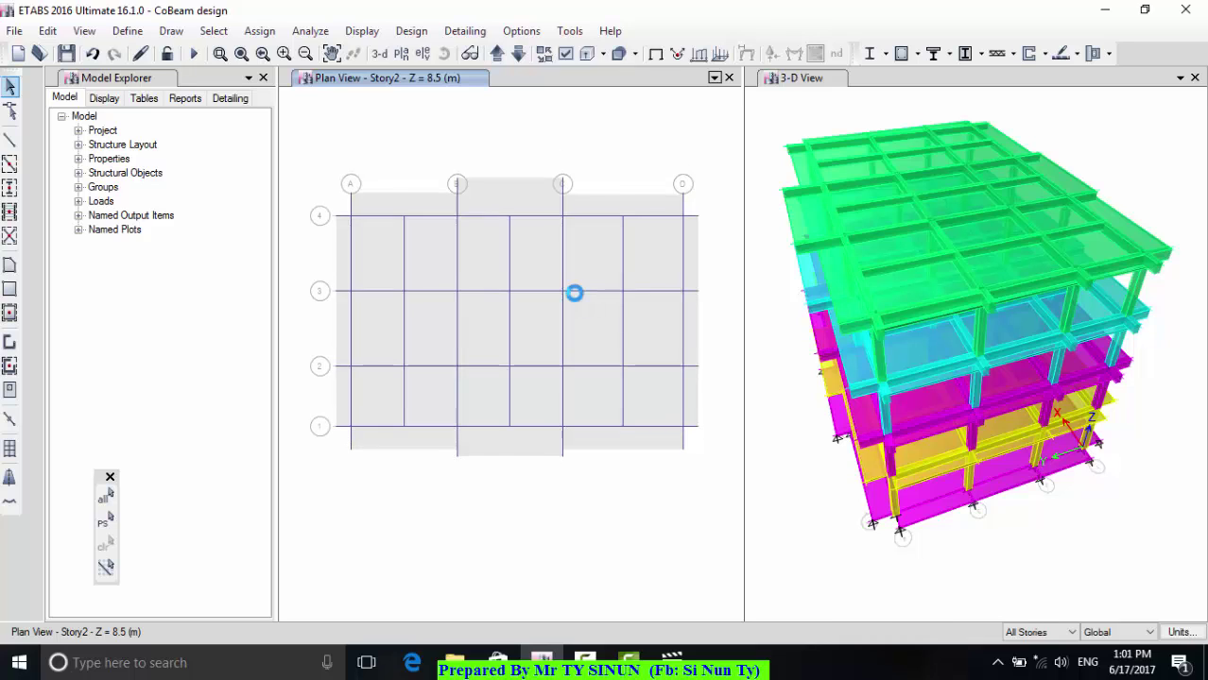